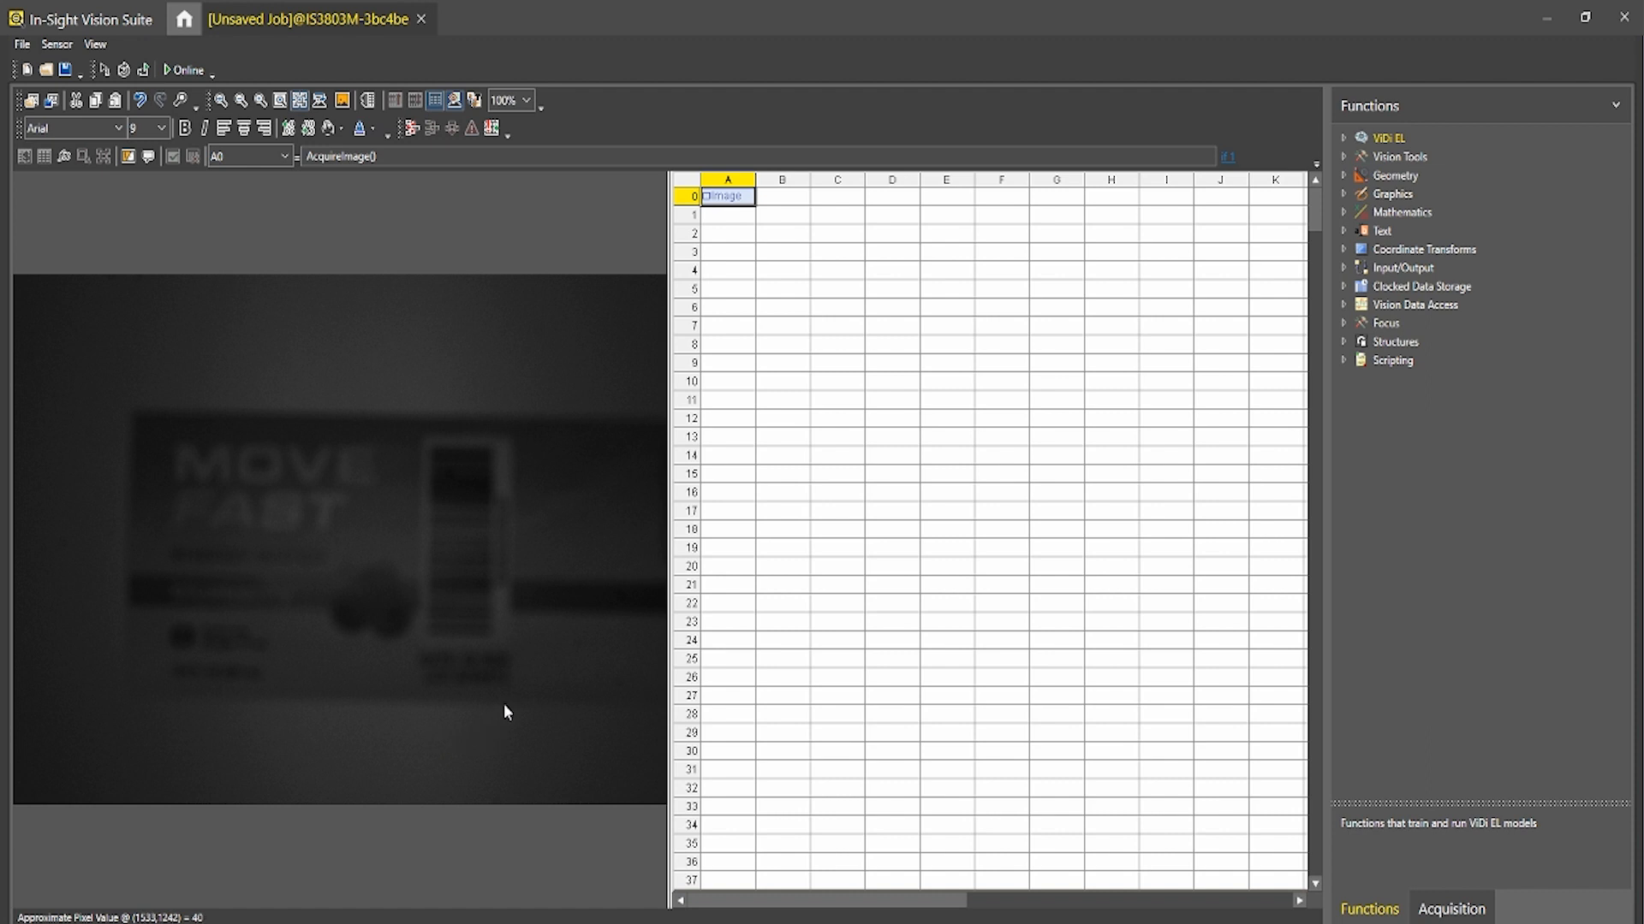
# Autofocus the camera on the label and set the acquisition's HDR Mode to HDR+
pyautogui.click(1456, 909)
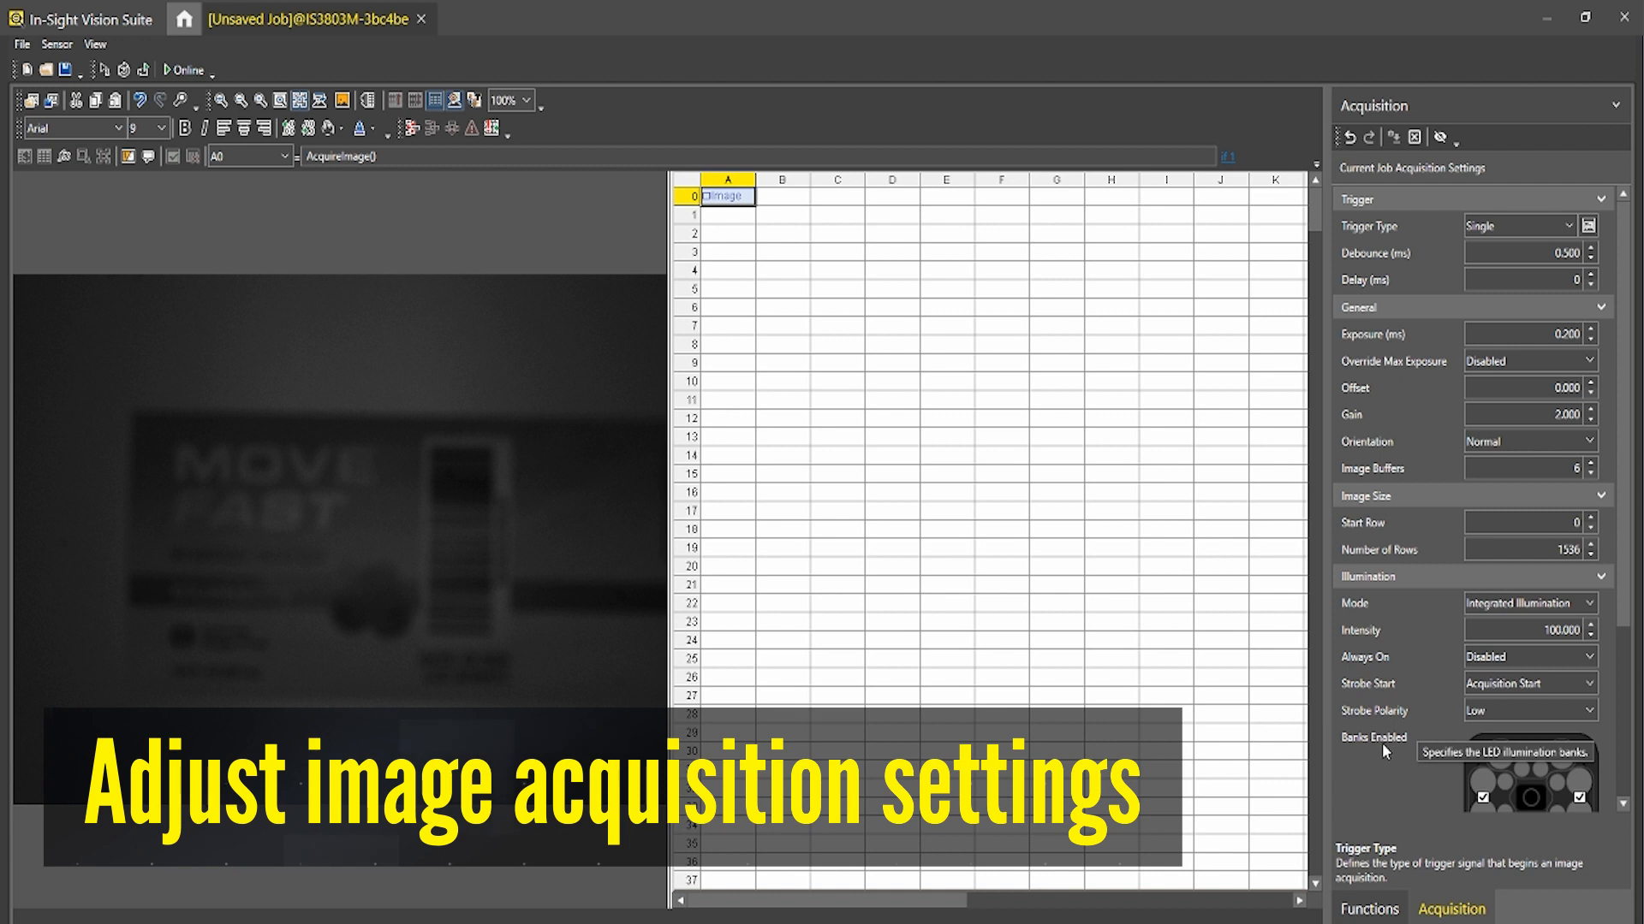
pyautogui.scroll(-2, 1395, 555)
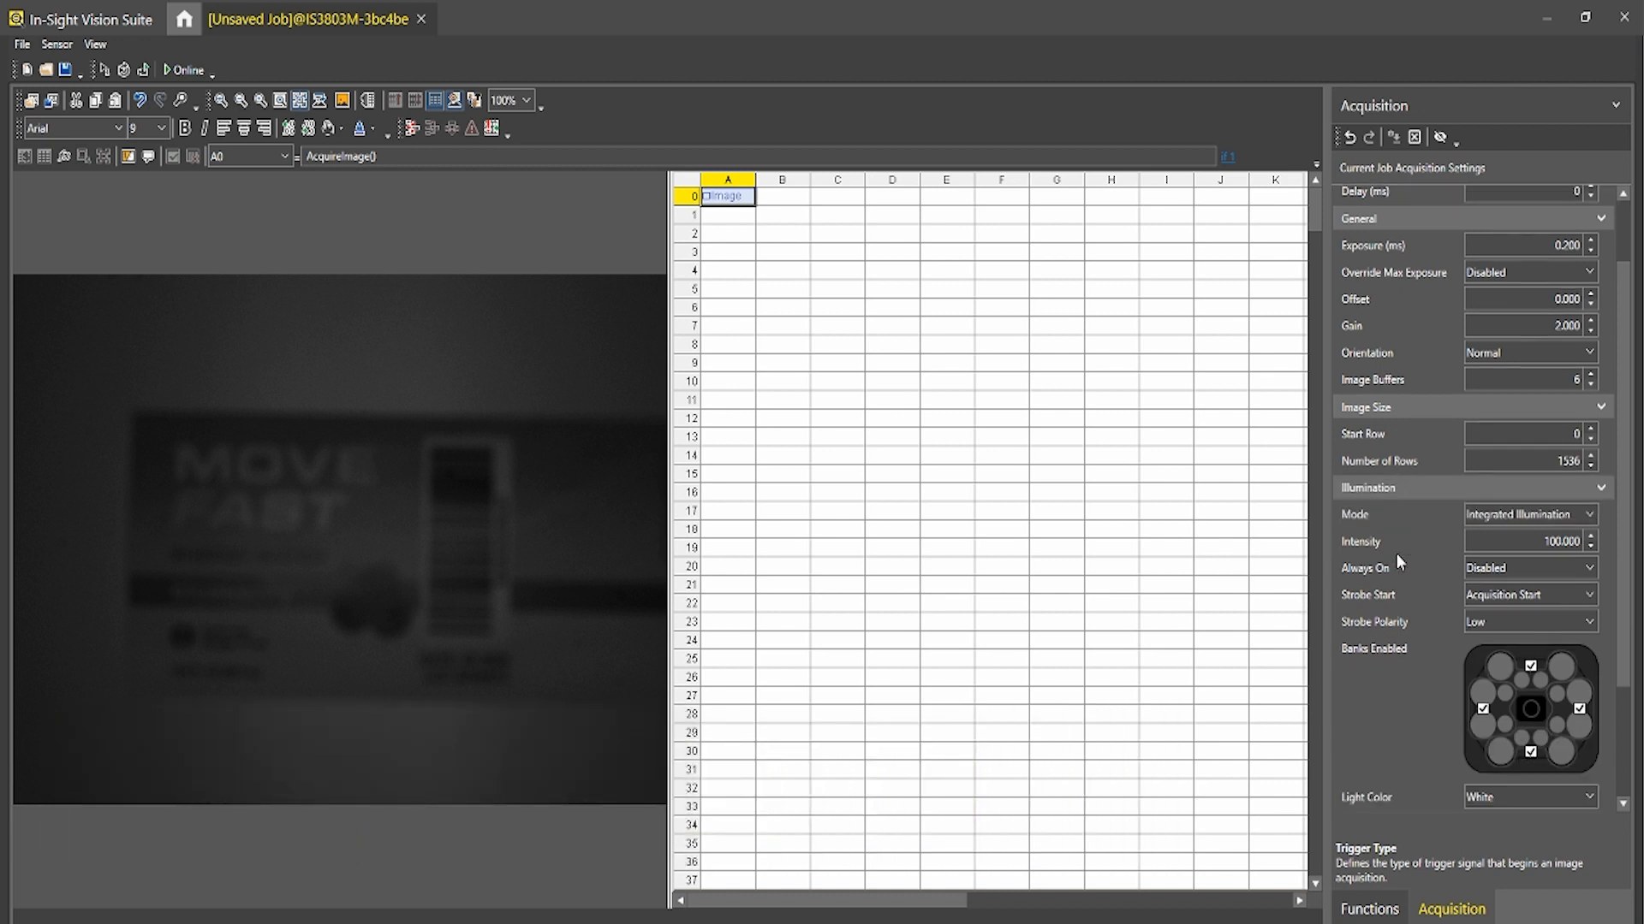
pyautogui.scroll(-4, 1395, 553)
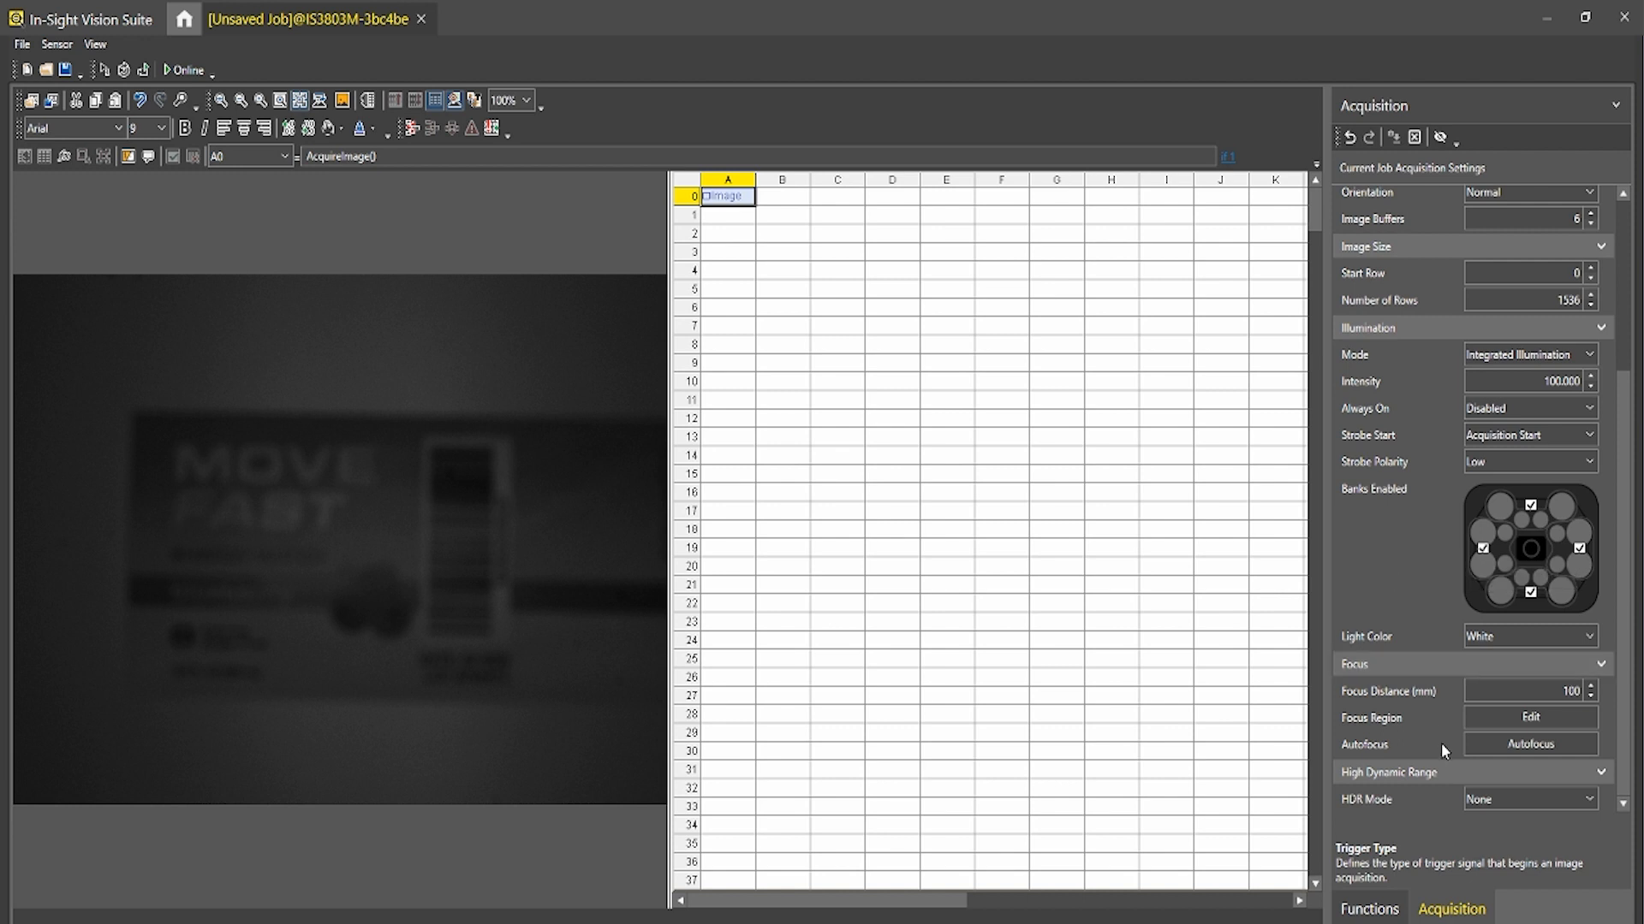
pyautogui.click(1488, 742)
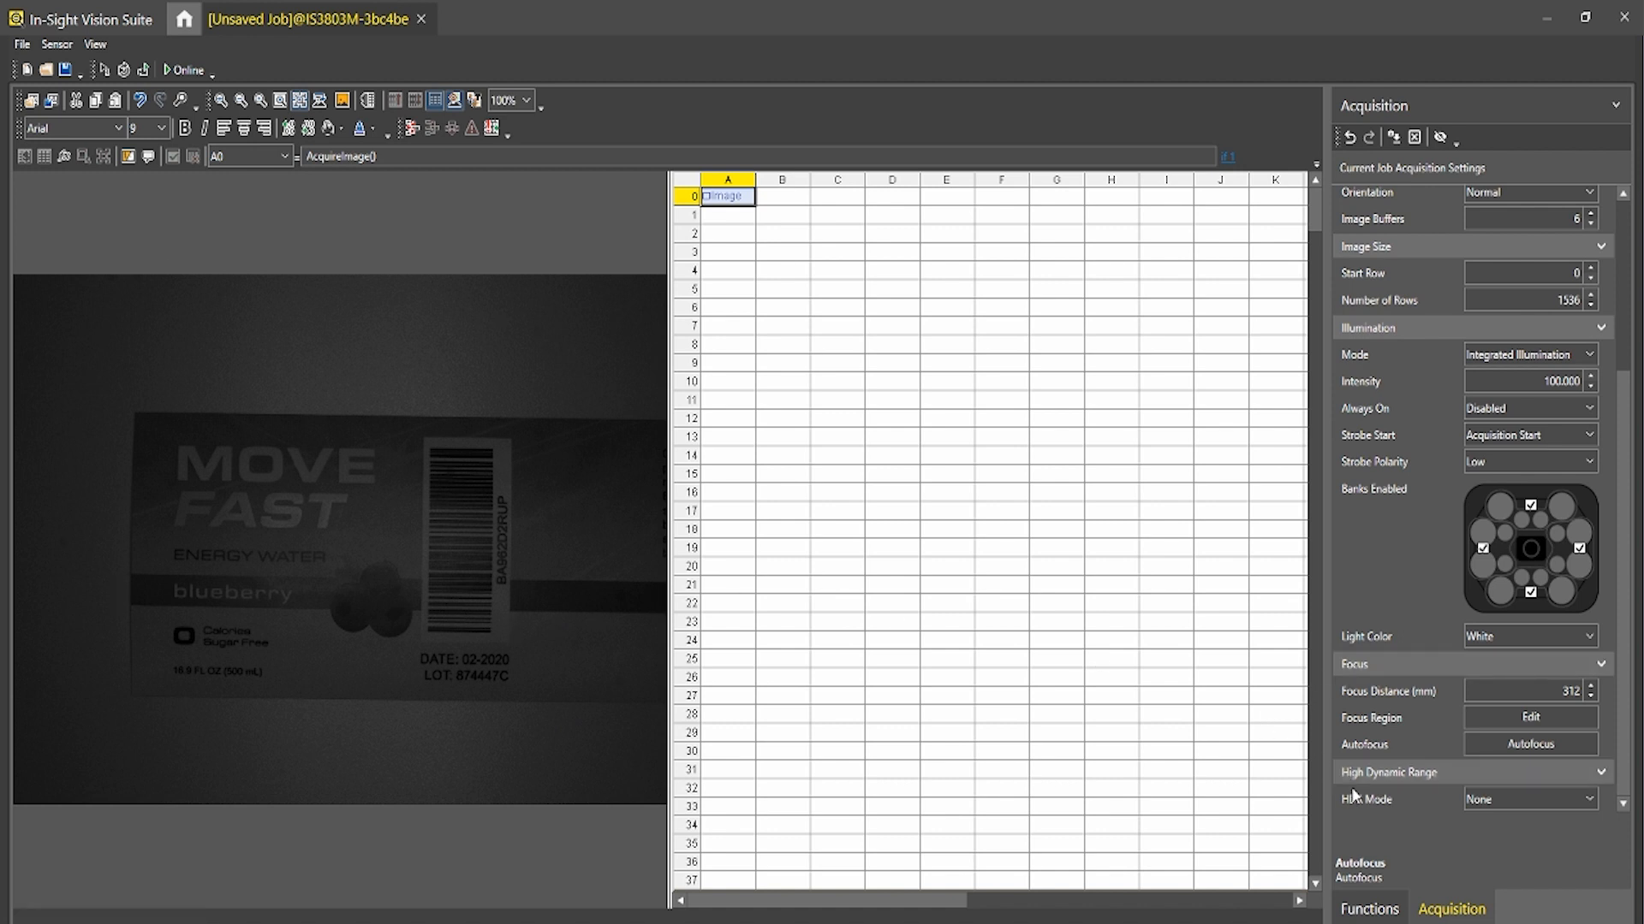
pyautogui.click(1487, 802)
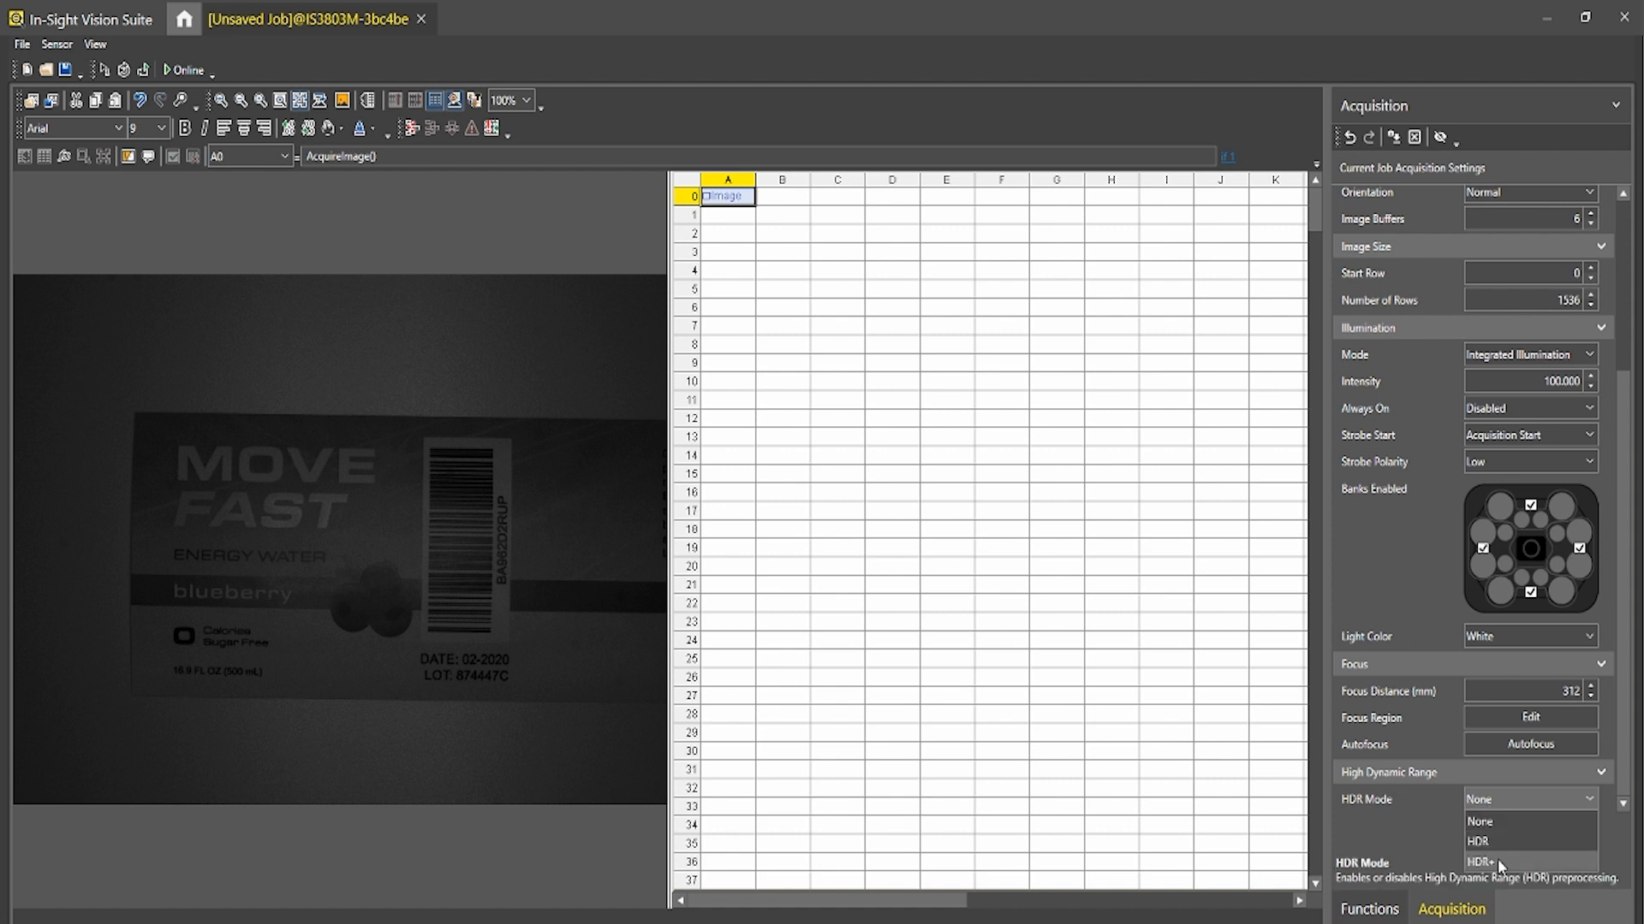
pyautogui.click(1497, 859)
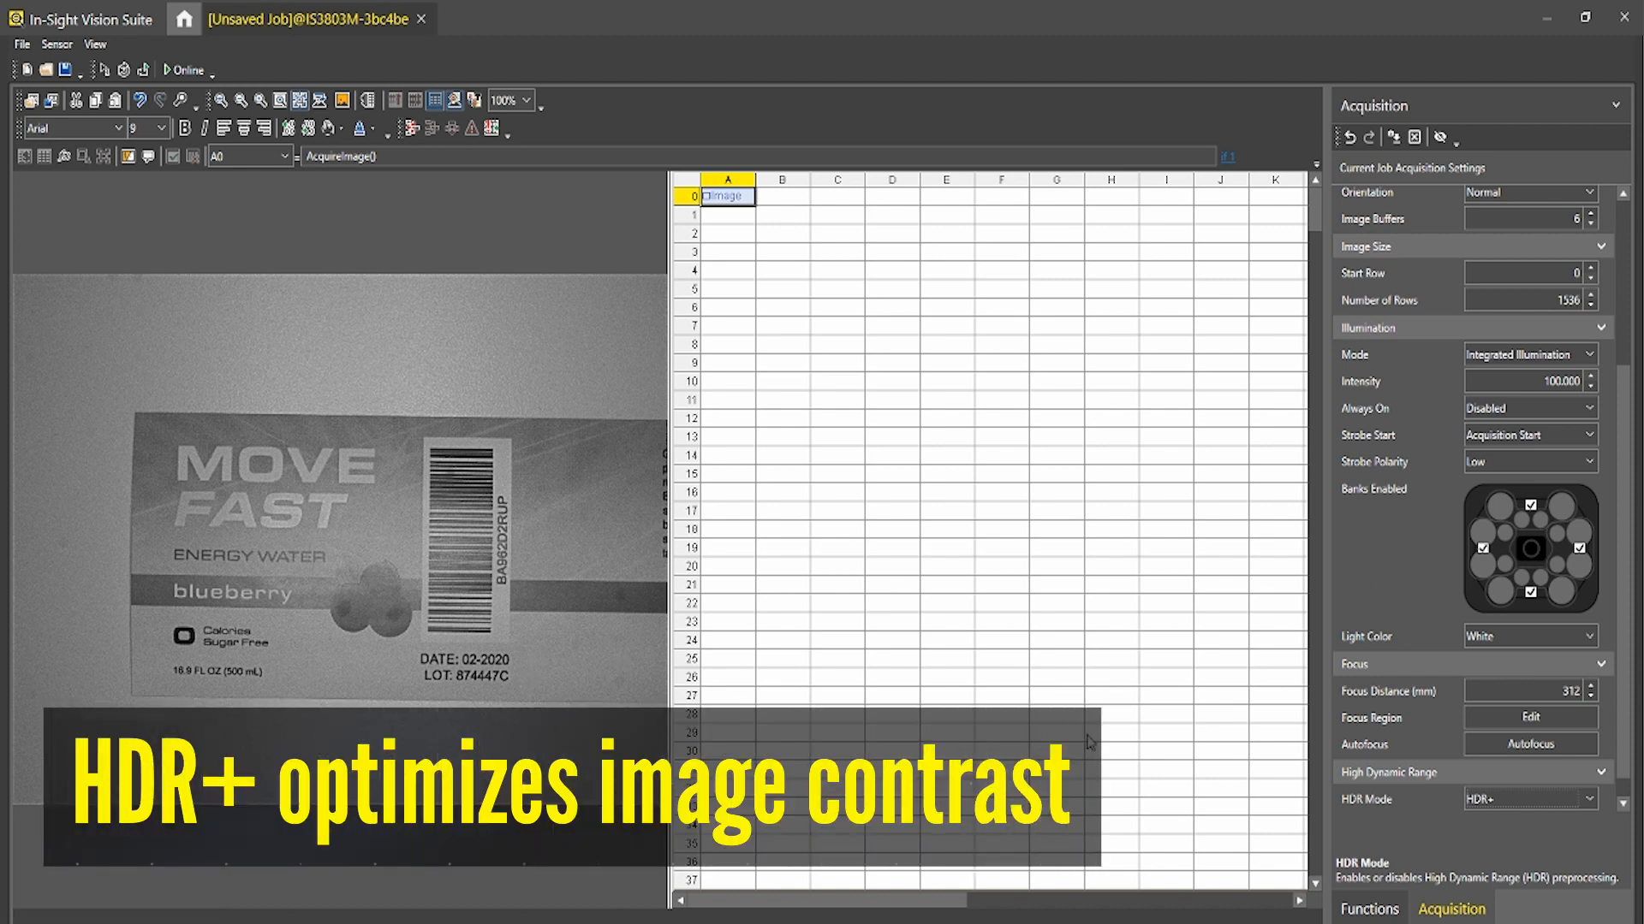
# Insert a TrainPatMaxRedLine pattern match function in cell A2
pyautogui.click(1389, 912)
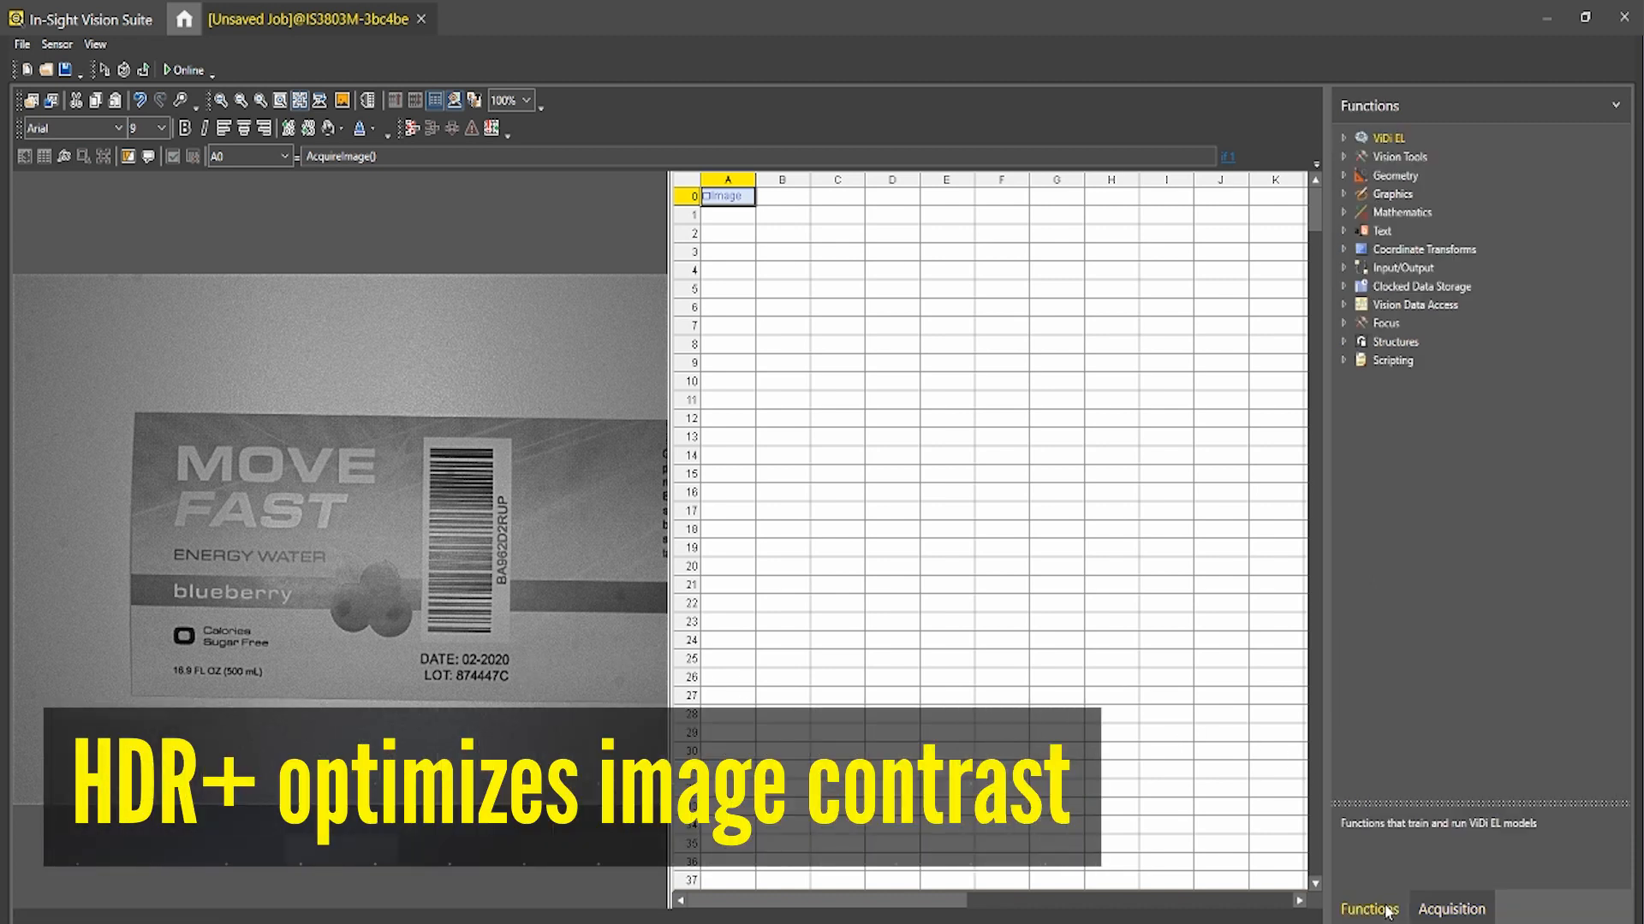
pyautogui.click(721, 238)
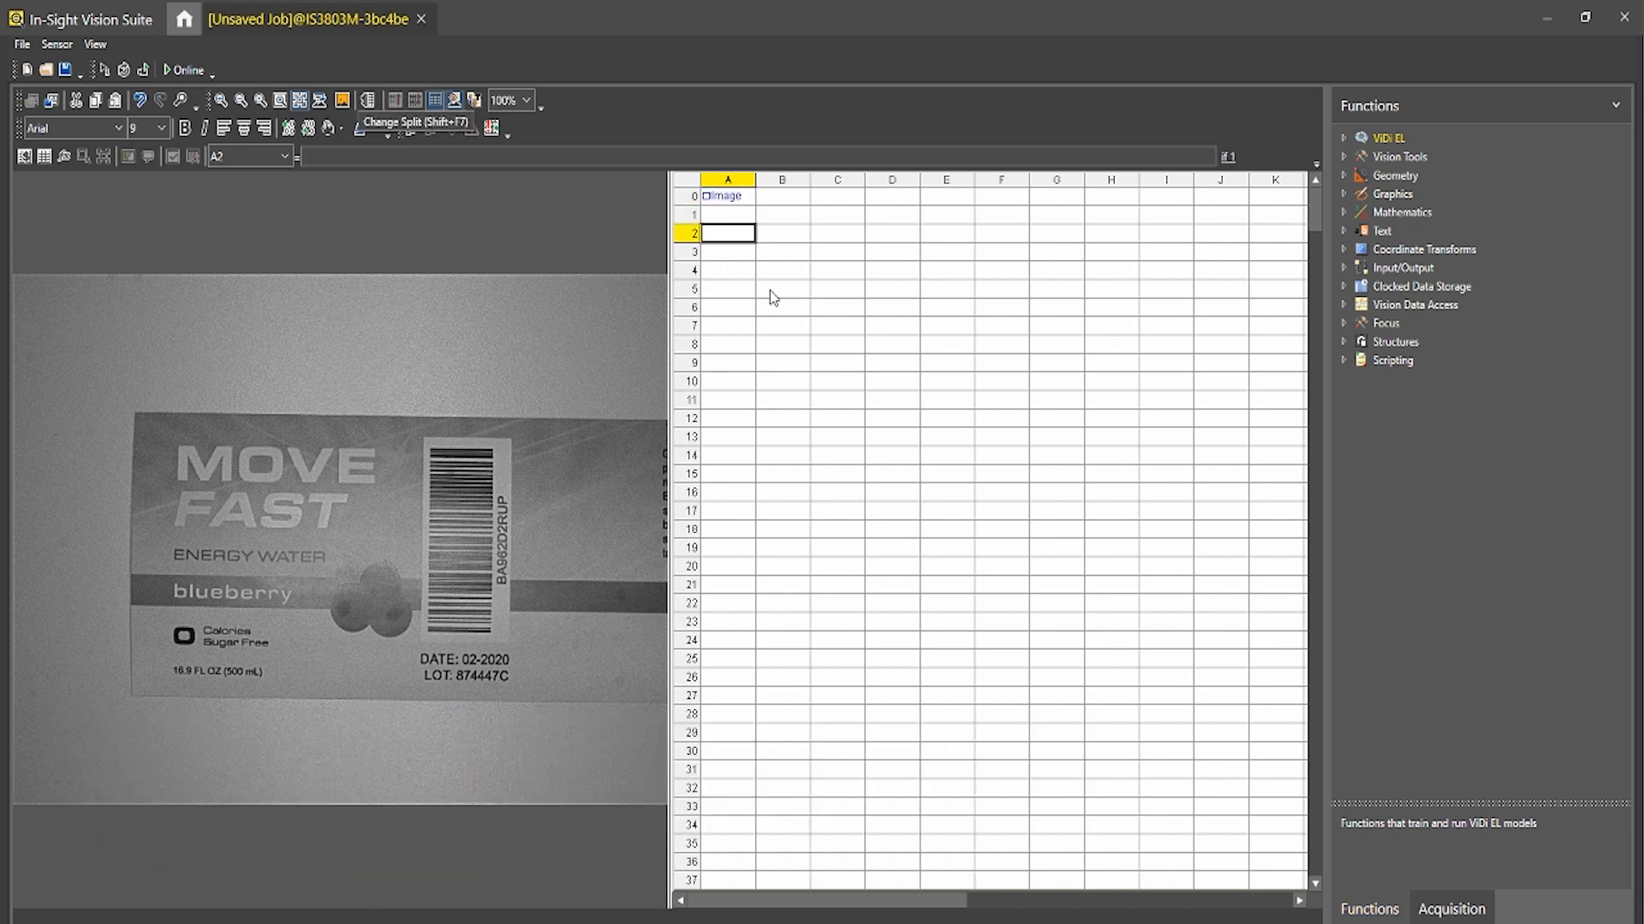
pyautogui.click(1344, 157)
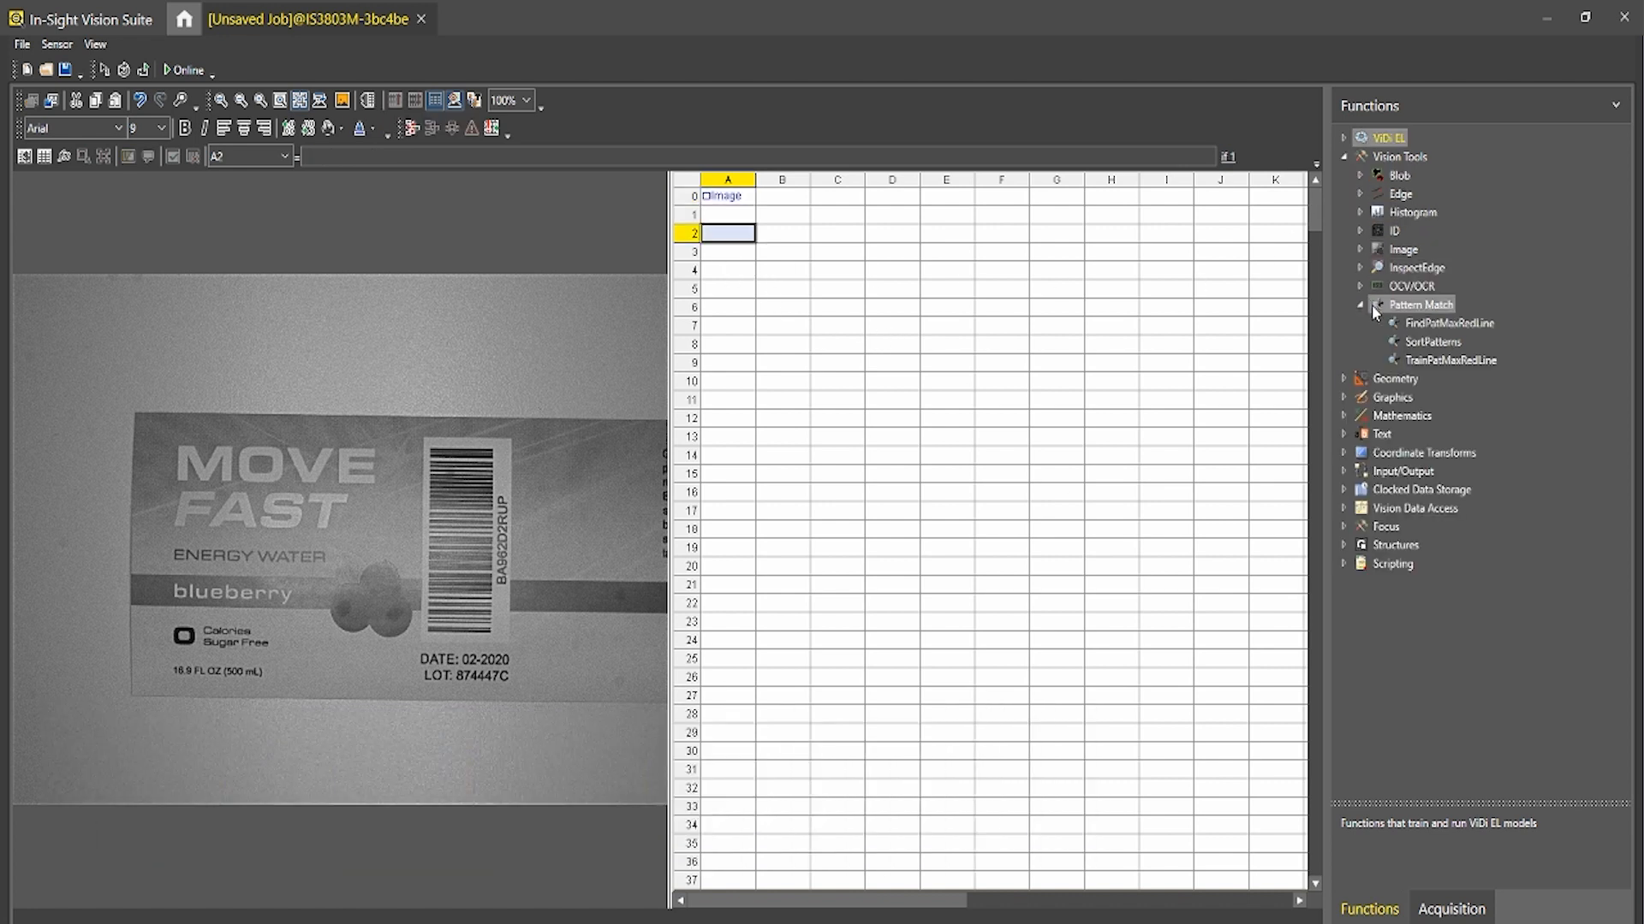
pyautogui.doubleClick(1446, 361)
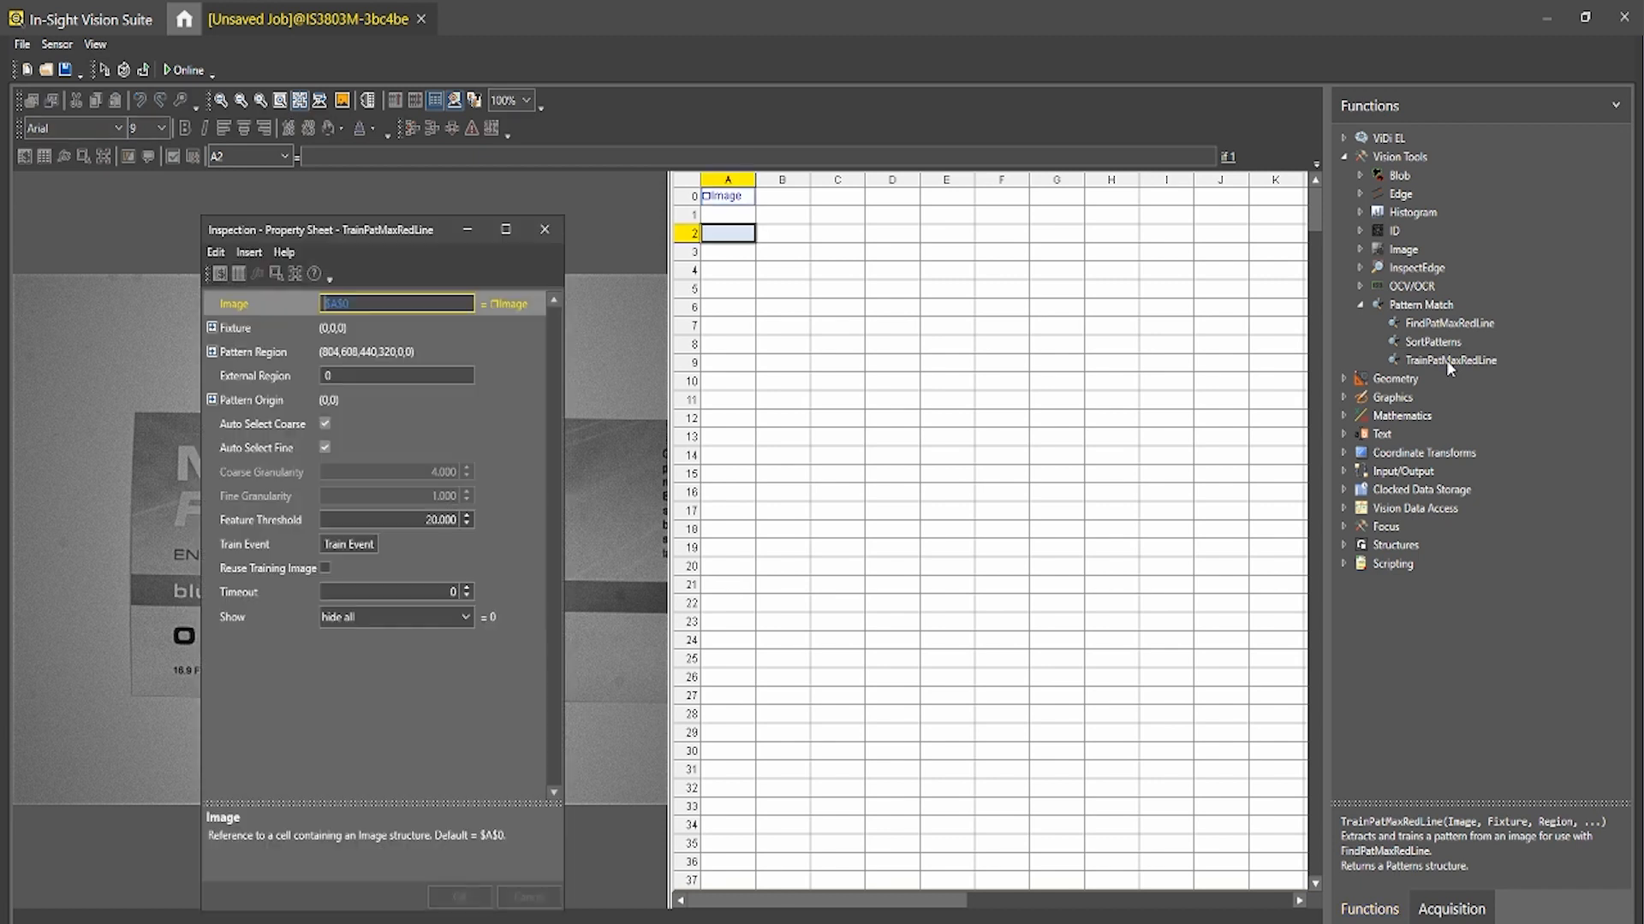
# Set the pattern region to a box of about 108 × 60 pixels around the "LOT:" text and accept the training function
pyautogui.doubleClick(233, 356)
pyautogui.moveTo(373, 543); pyautogui.dragTo(464, 690)
pyautogui.press('Return')
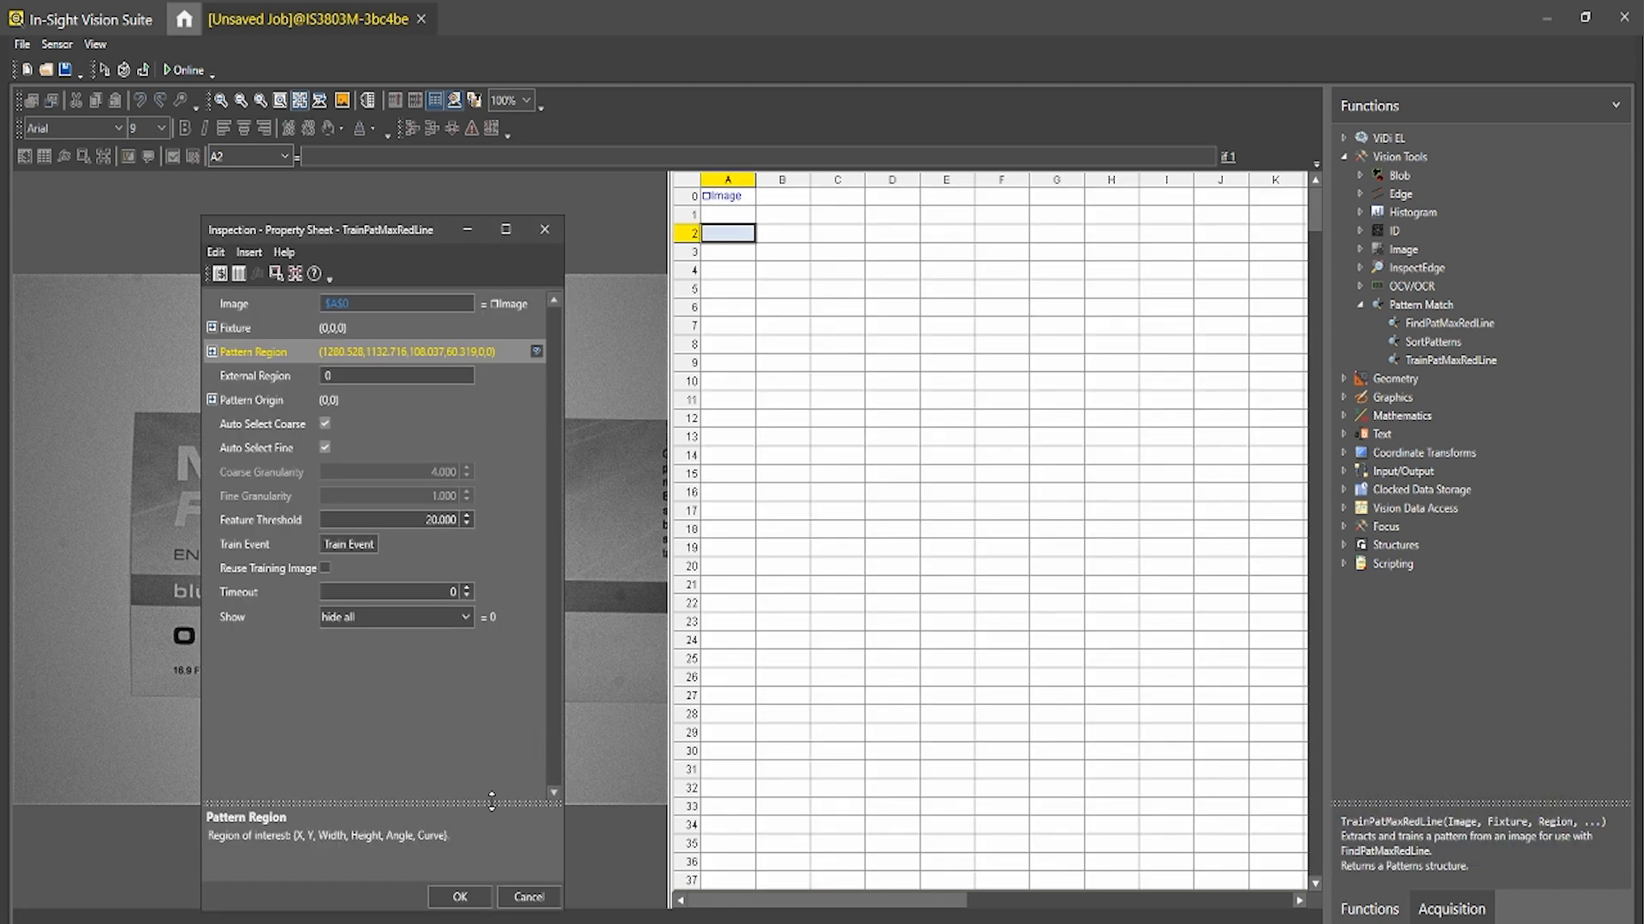
pyautogui.click(460, 896)
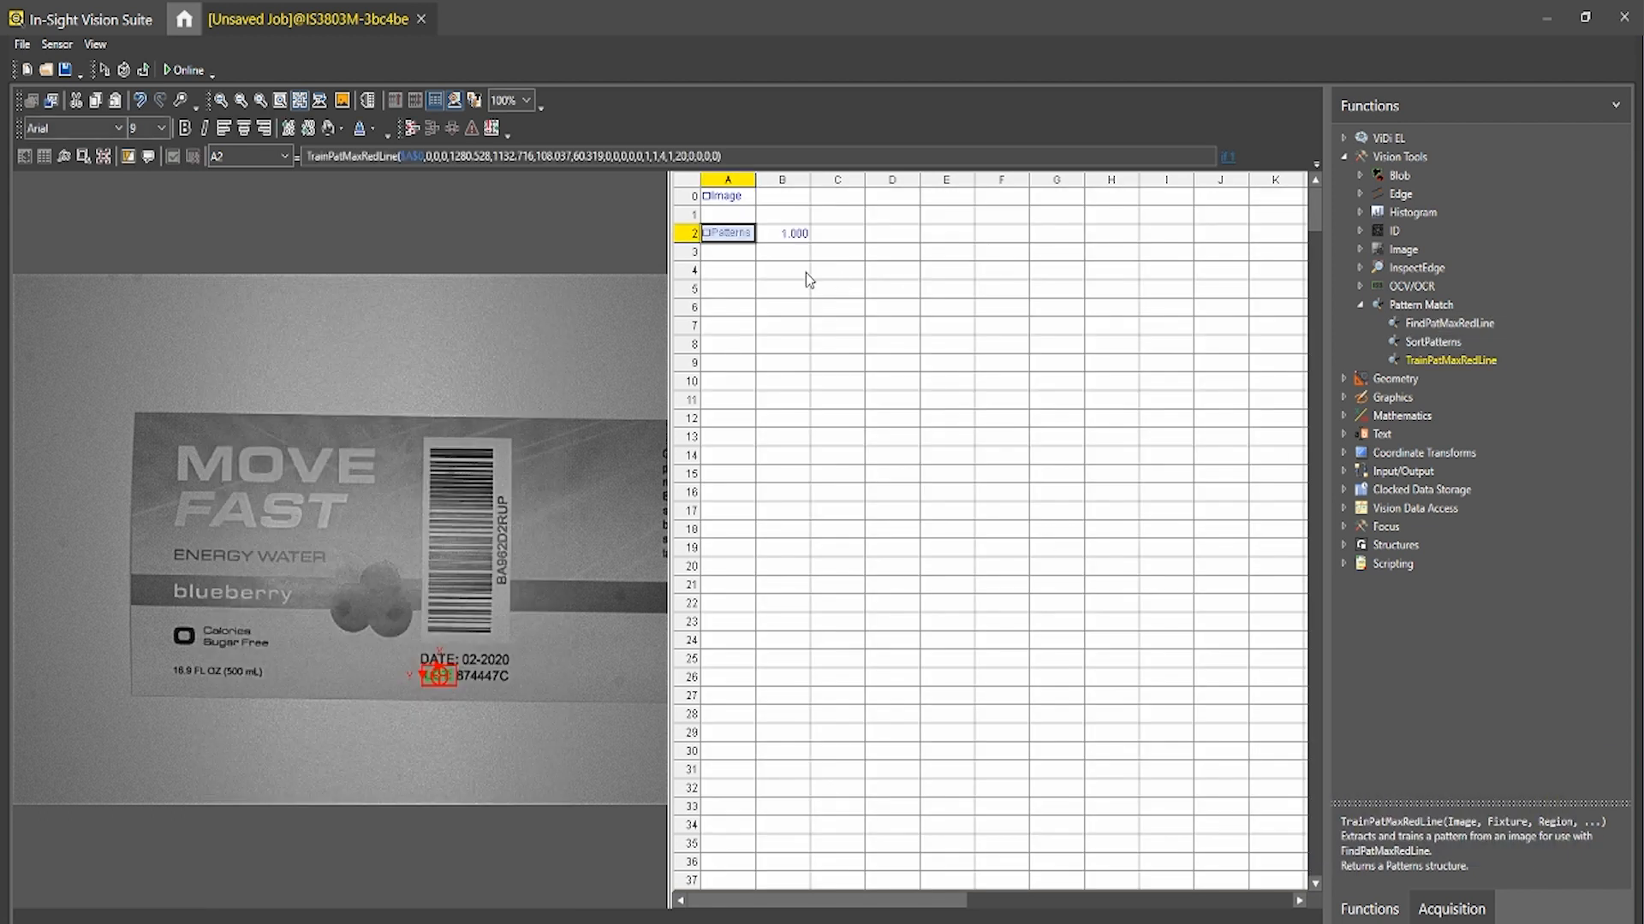
# Insert a FindPatMaxRedLine pattern match function in cell A4
pyautogui.press('Down')
pyautogui.press('Down')
pyautogui.doubleClick(1480, 330)
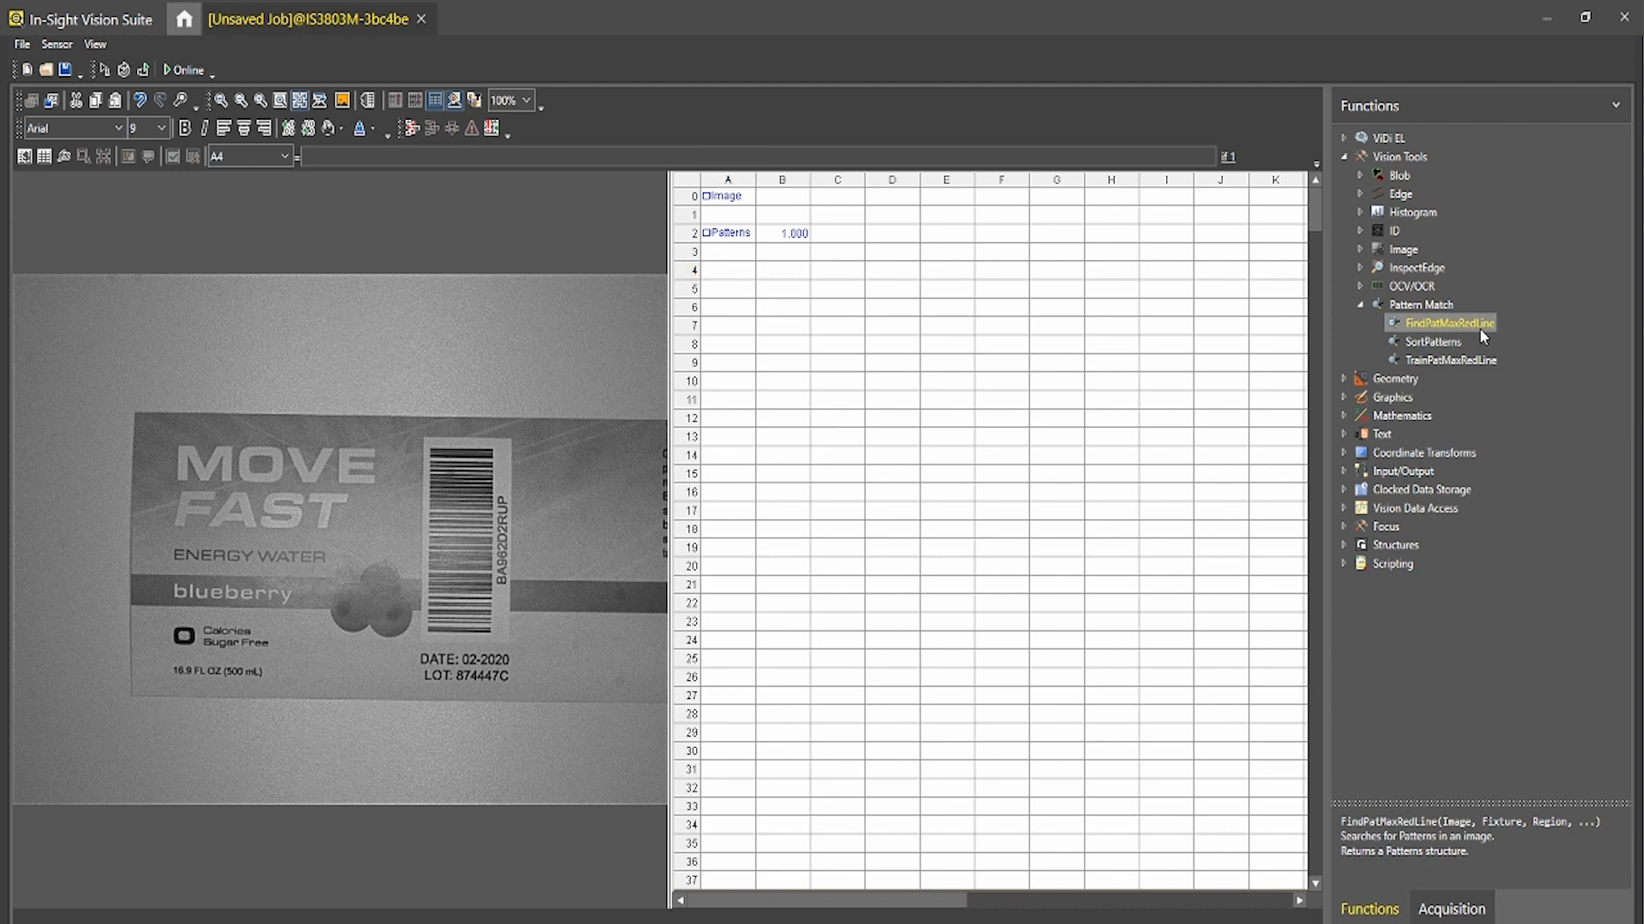
# Enlarge the Find Region to about 1714 × 1273 pixels so it covers most of the label and its surroundings
pyautogui.doubleClick(125, 187)
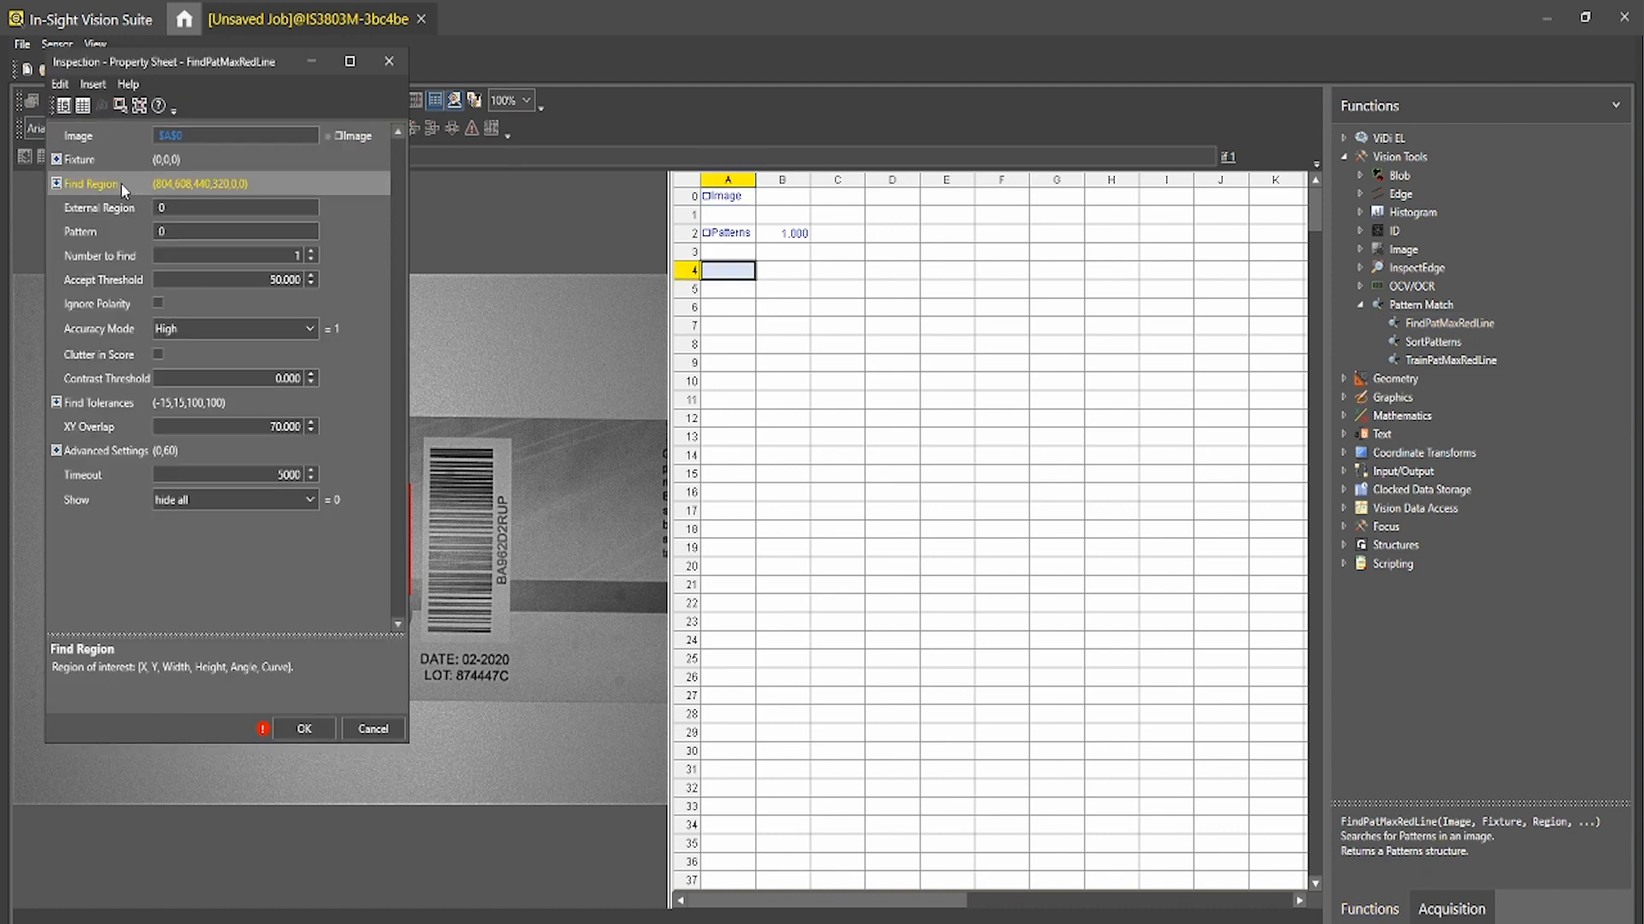
pyautogui.moveTo(316, 548); pyautogui.dragTo(132, 397)
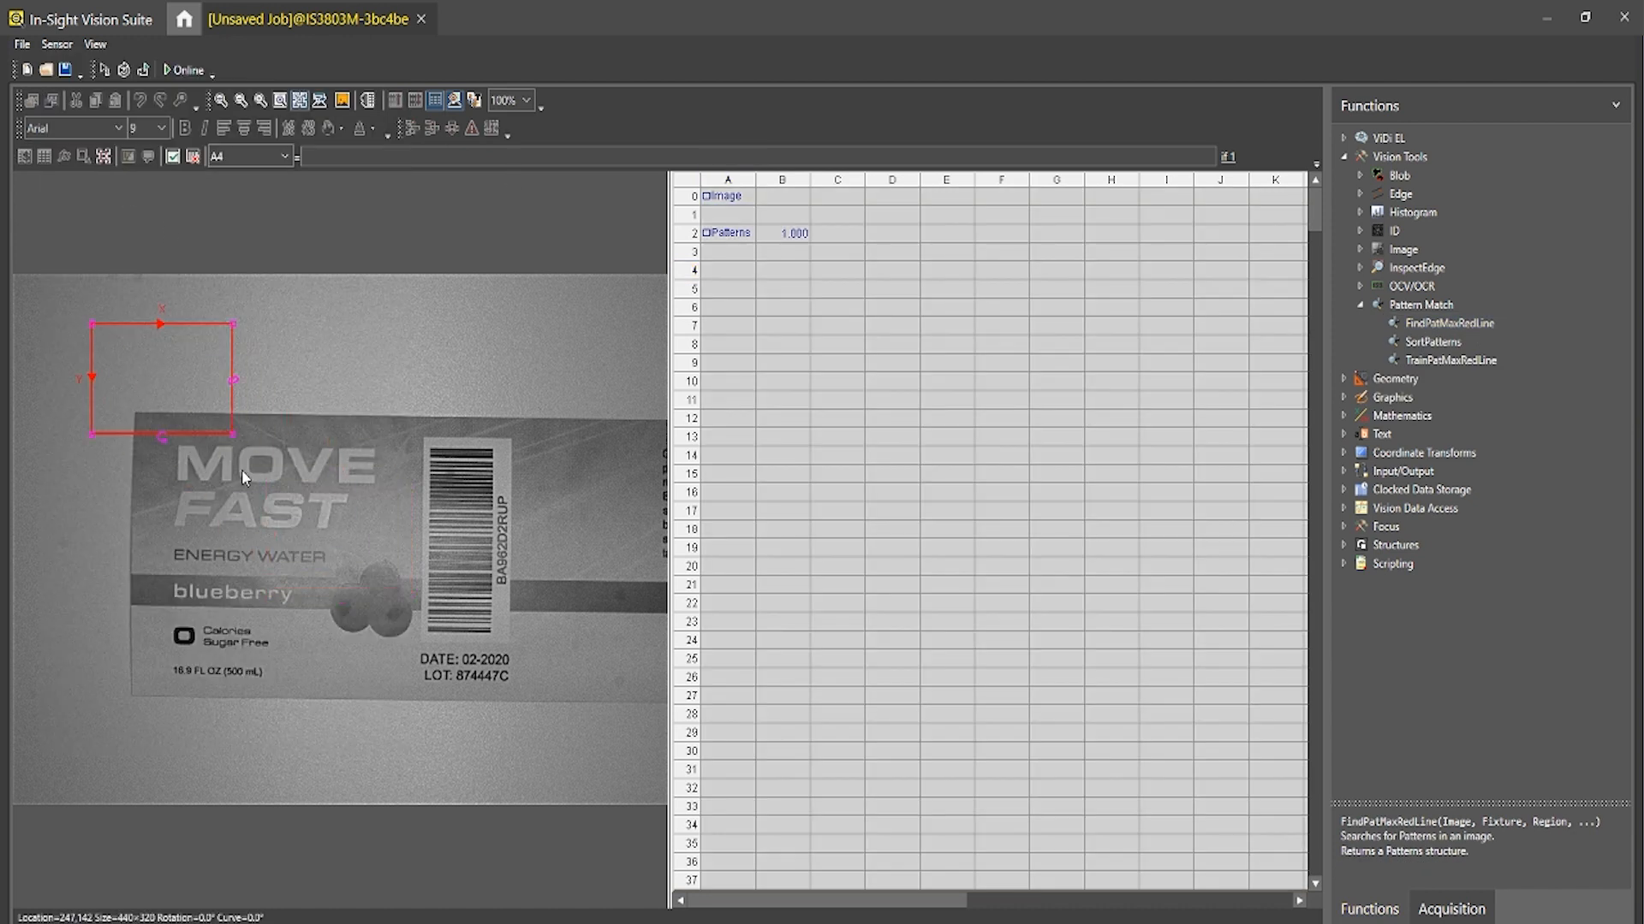
pyautogui.moveTo(233, 435); pyautogui.dragTo(635, 761)
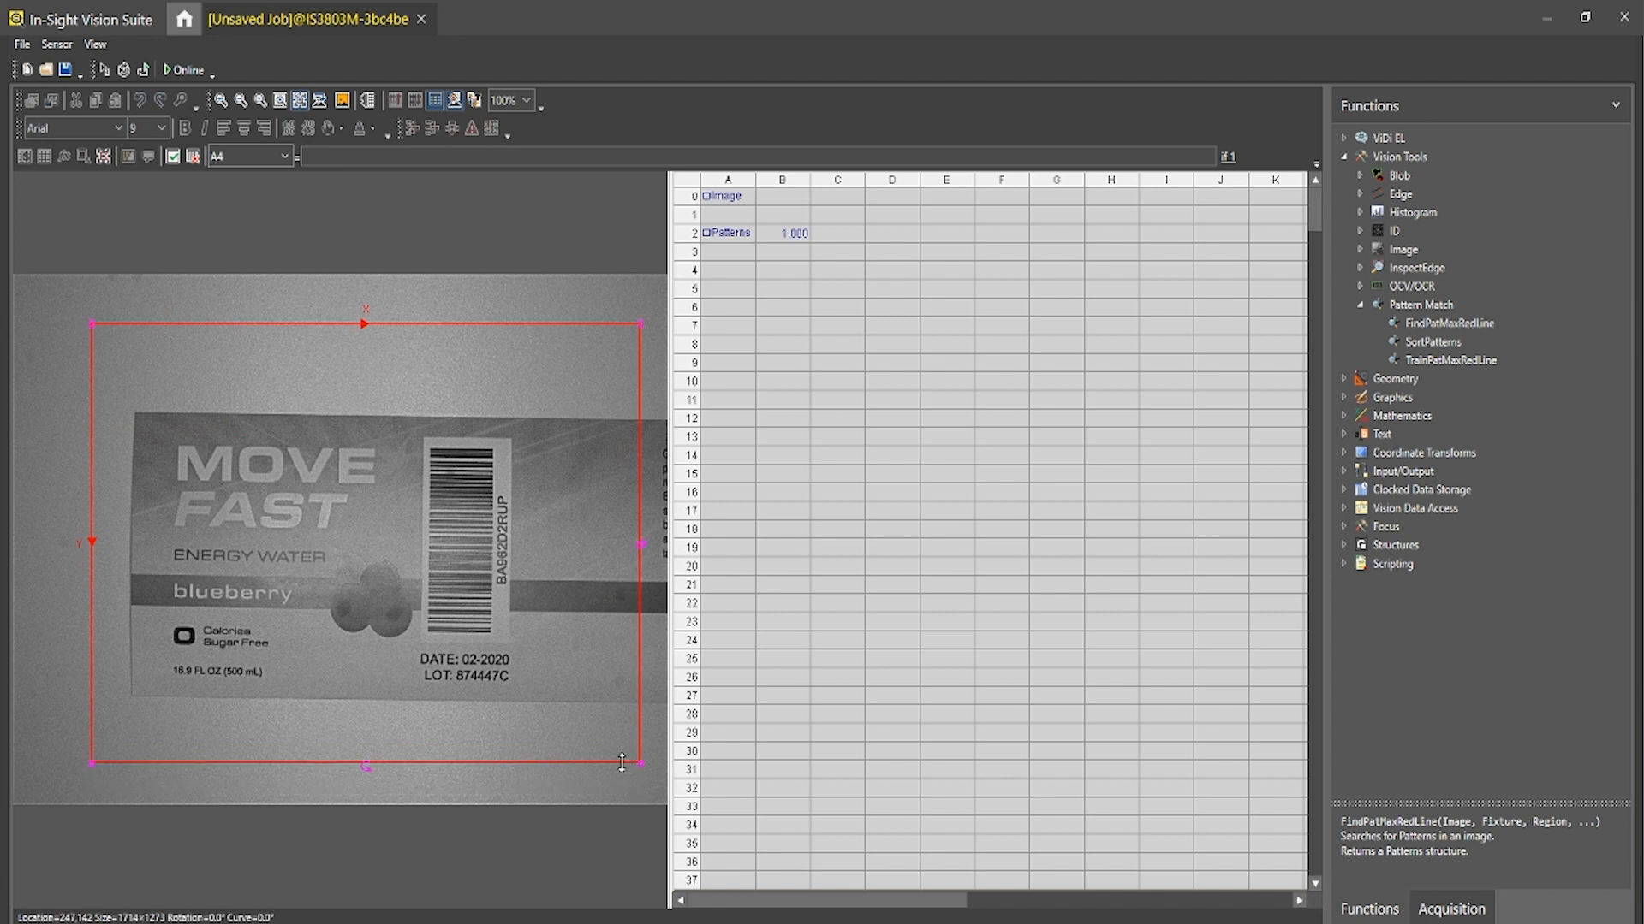
pyautogui.press('Return')
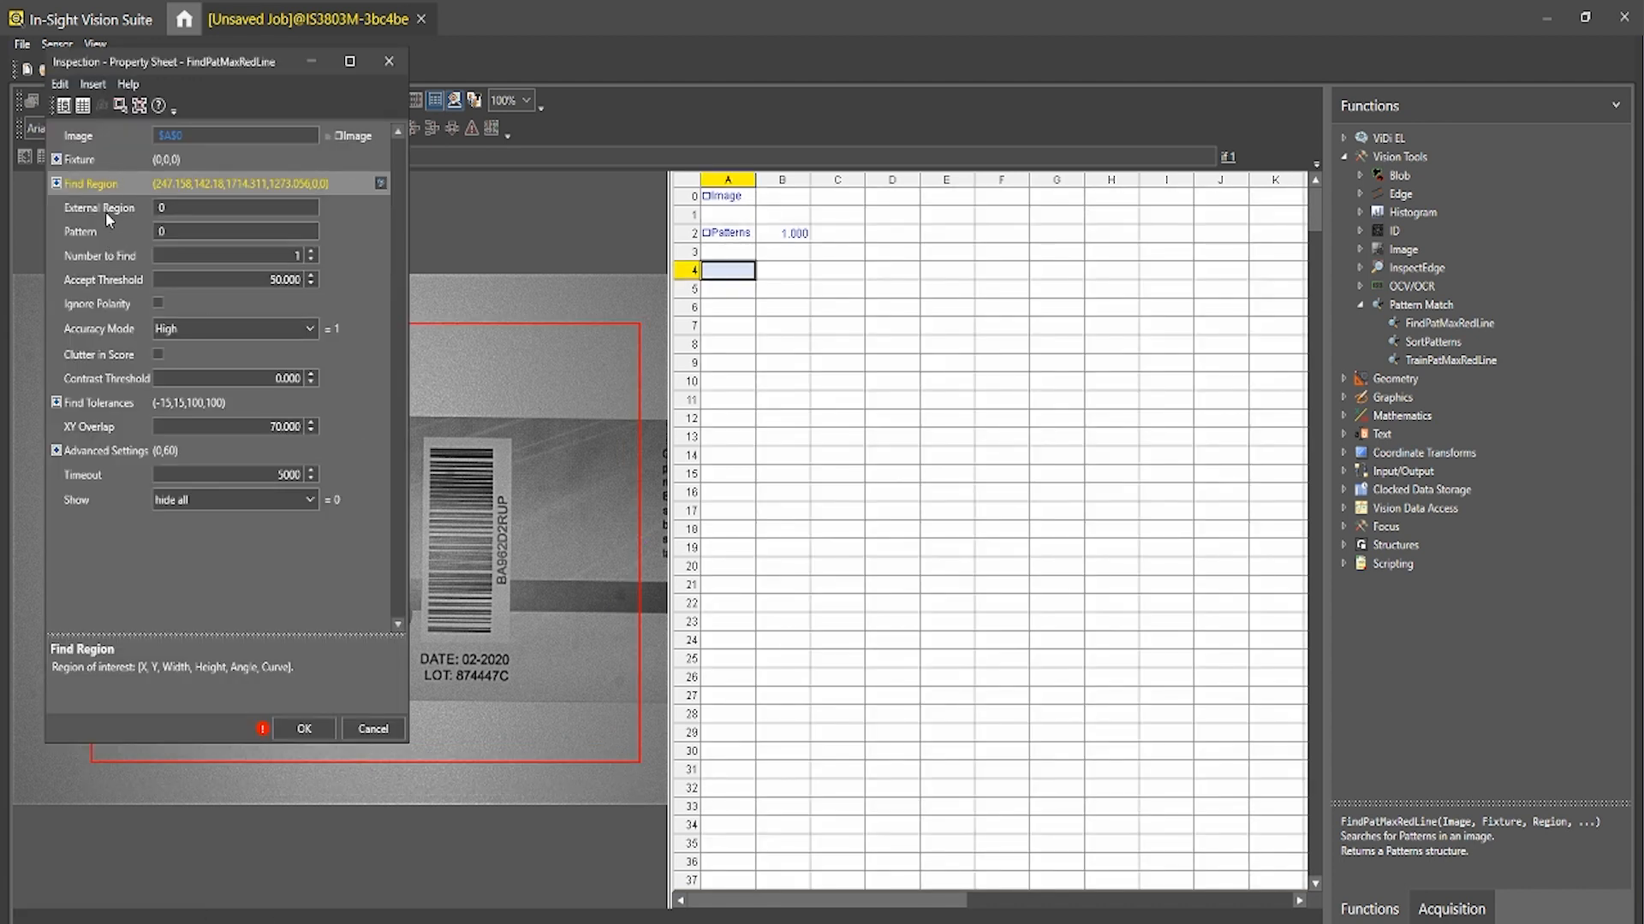
# Reference the trained pattern in cell A2 as the pattern to find, accept the function, and acquire a new image
pyautogui.press('Return')
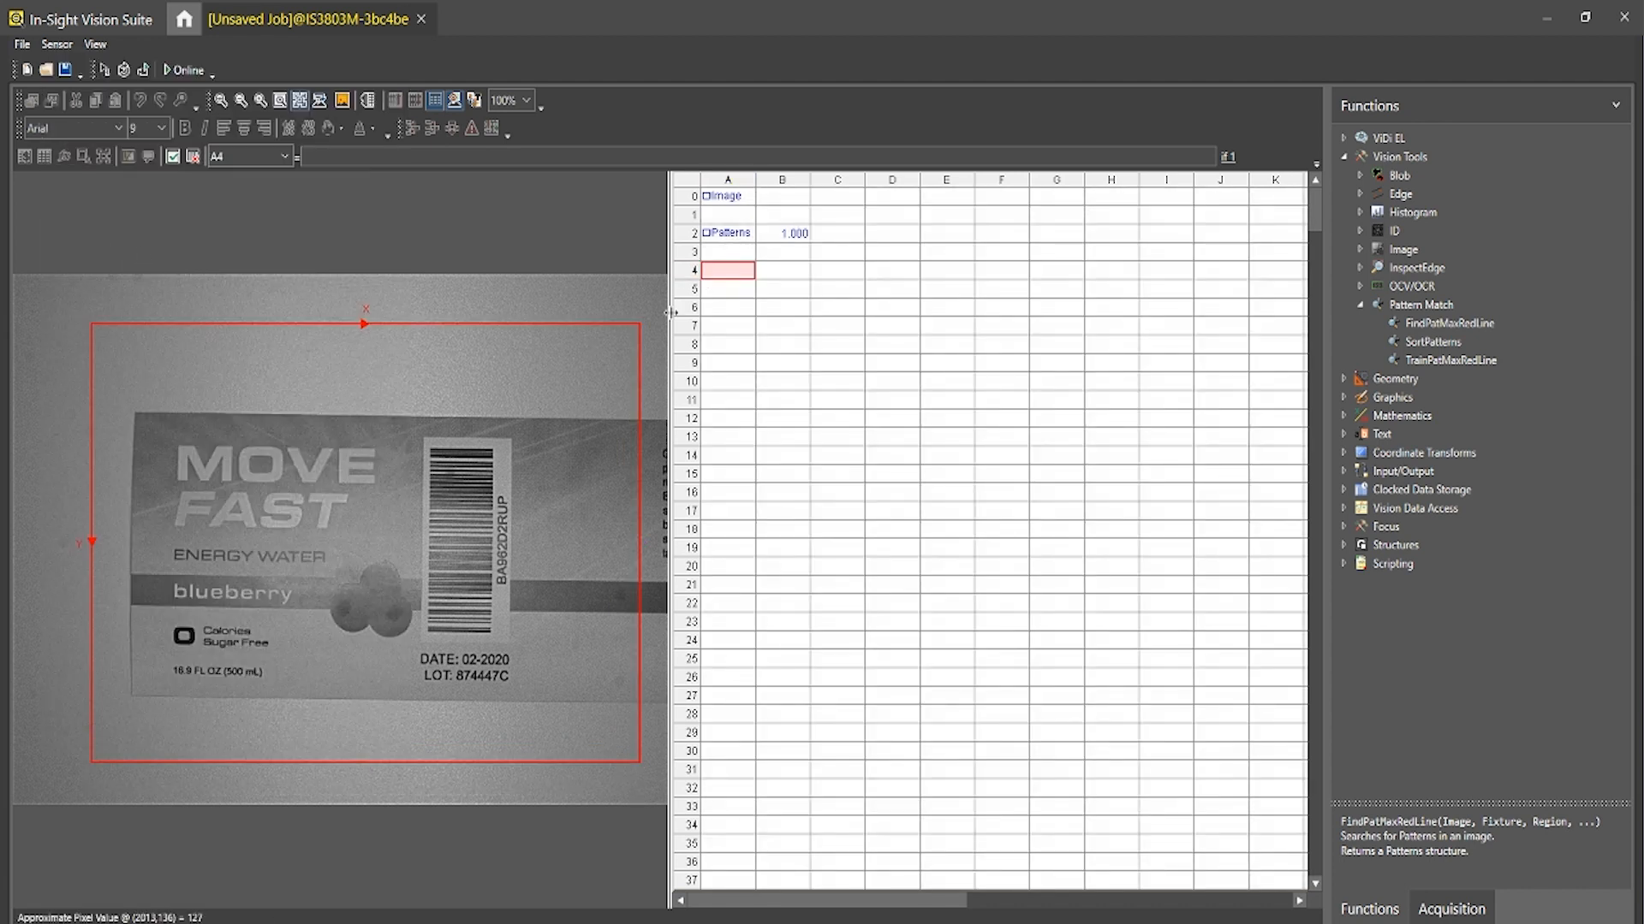
pyautogui.doubleClick(722, 267)
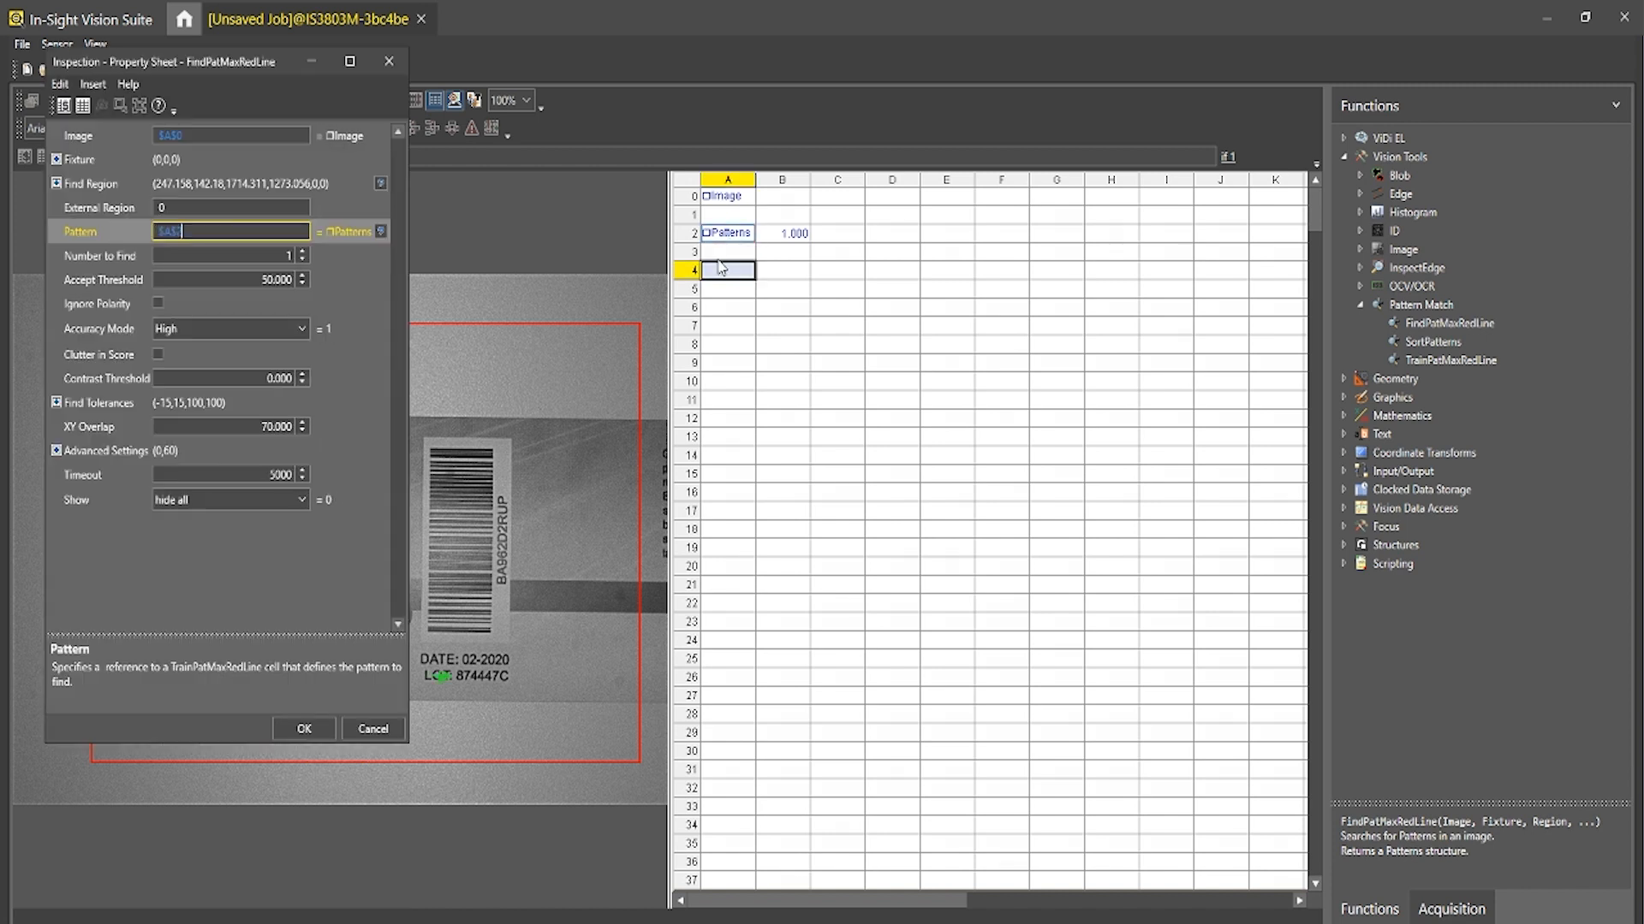
pyautogui.click(303, 730)
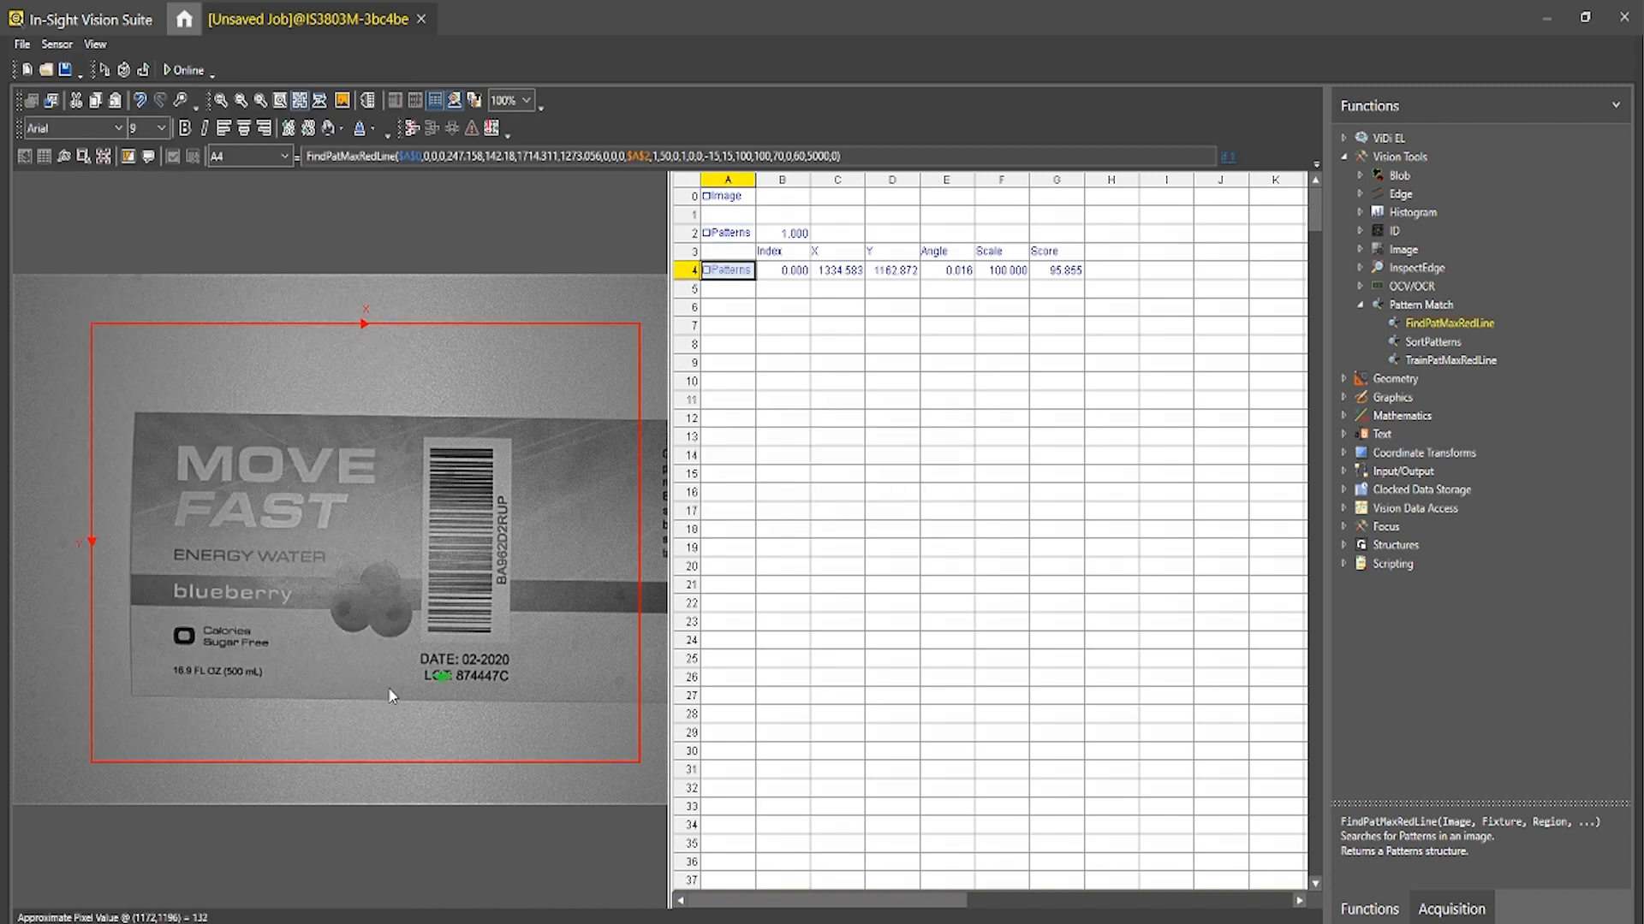
pyautogui.click(124, 70)
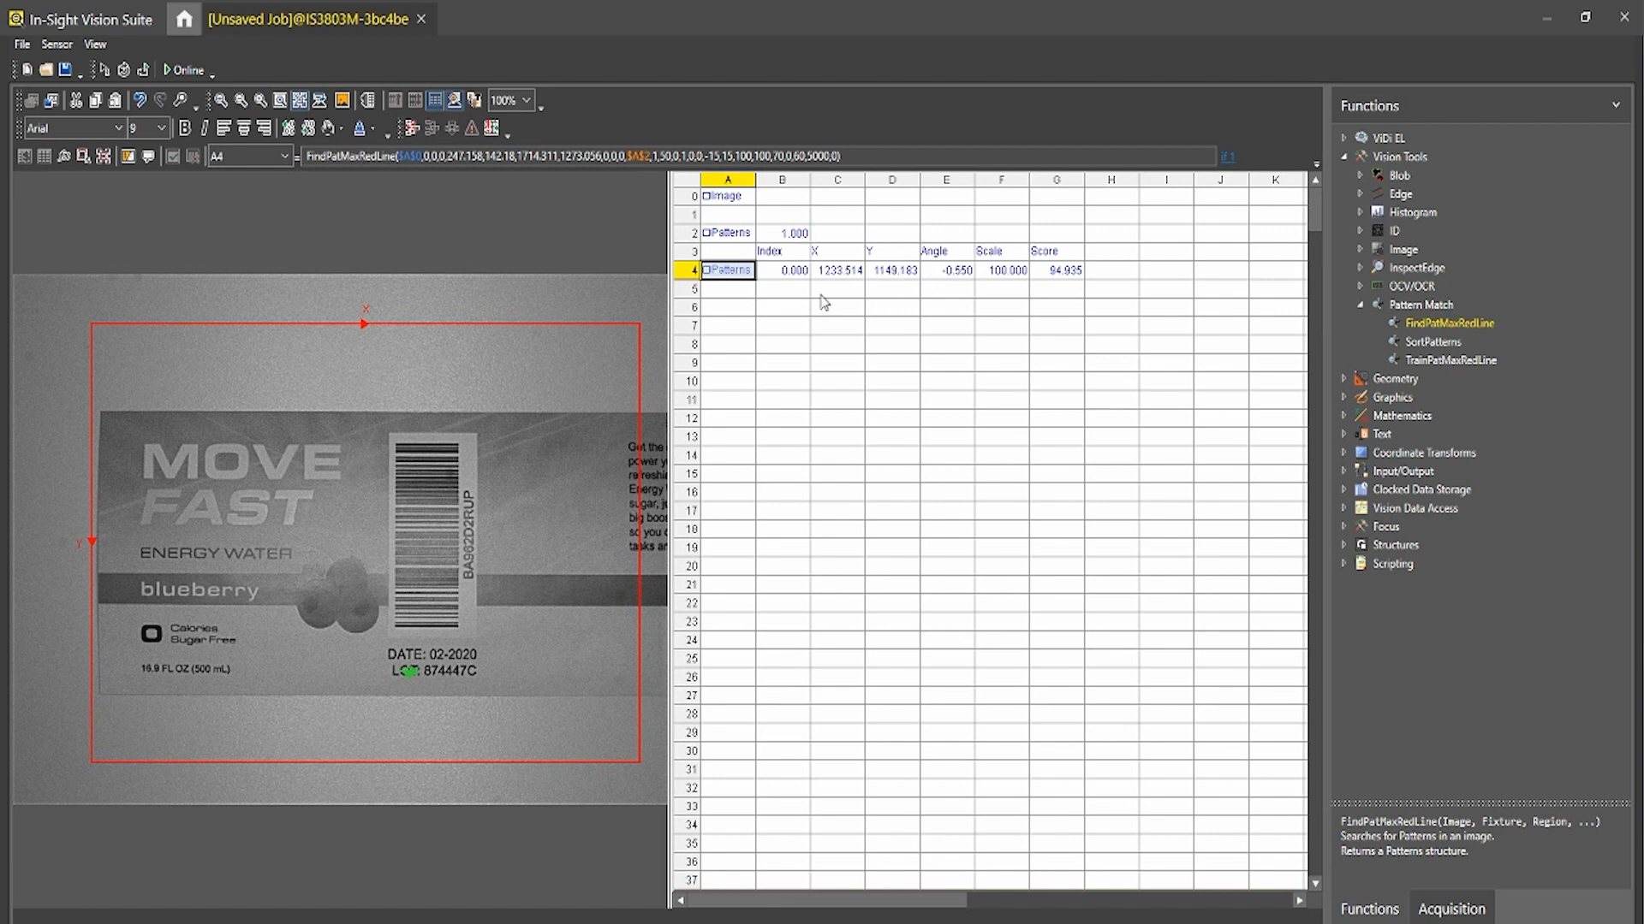
# Insert a ViDiELRead function in cell A7
pyautogui.click(732, 309)
pyautogui.click(731, 328)
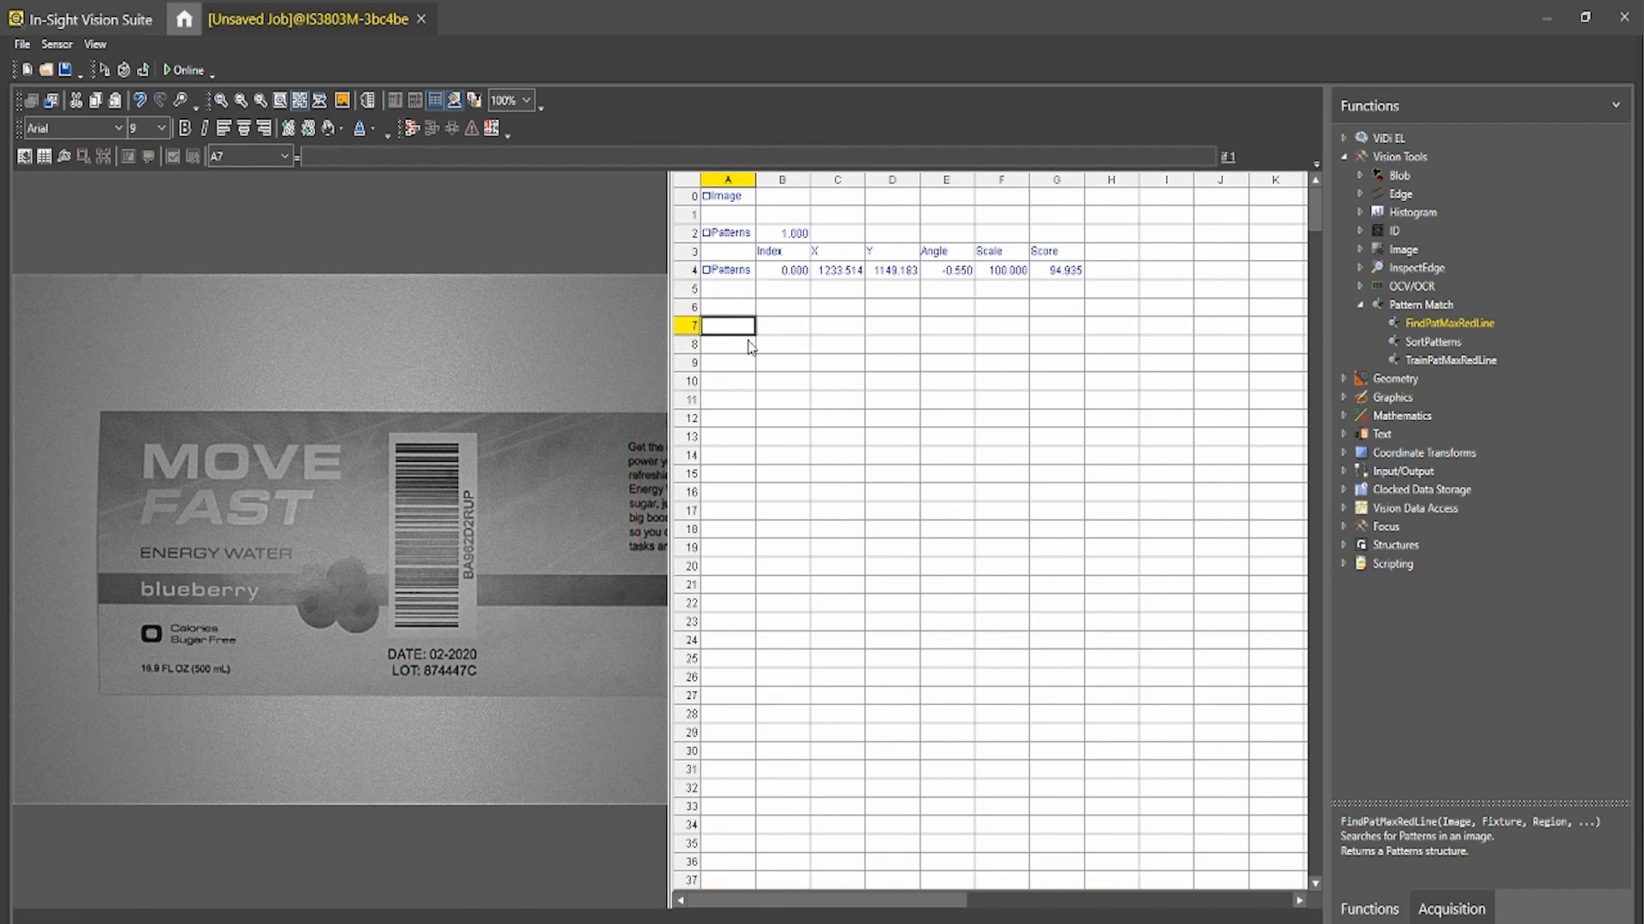
pyautogui.click(1361, 306)
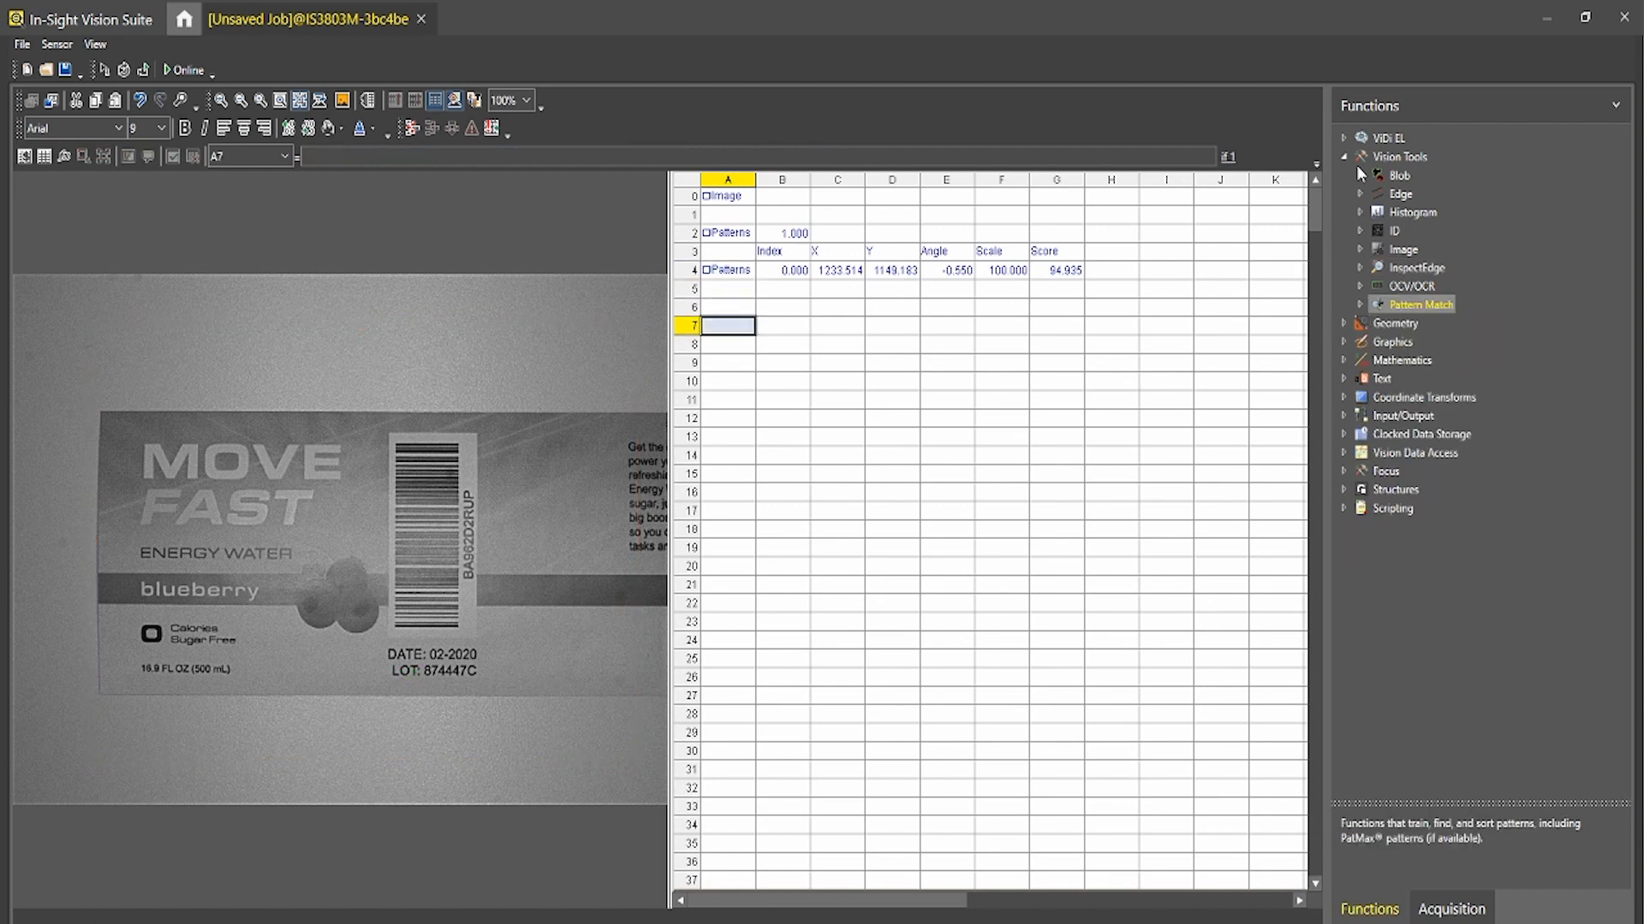
pyautogui.click(1348, 142)
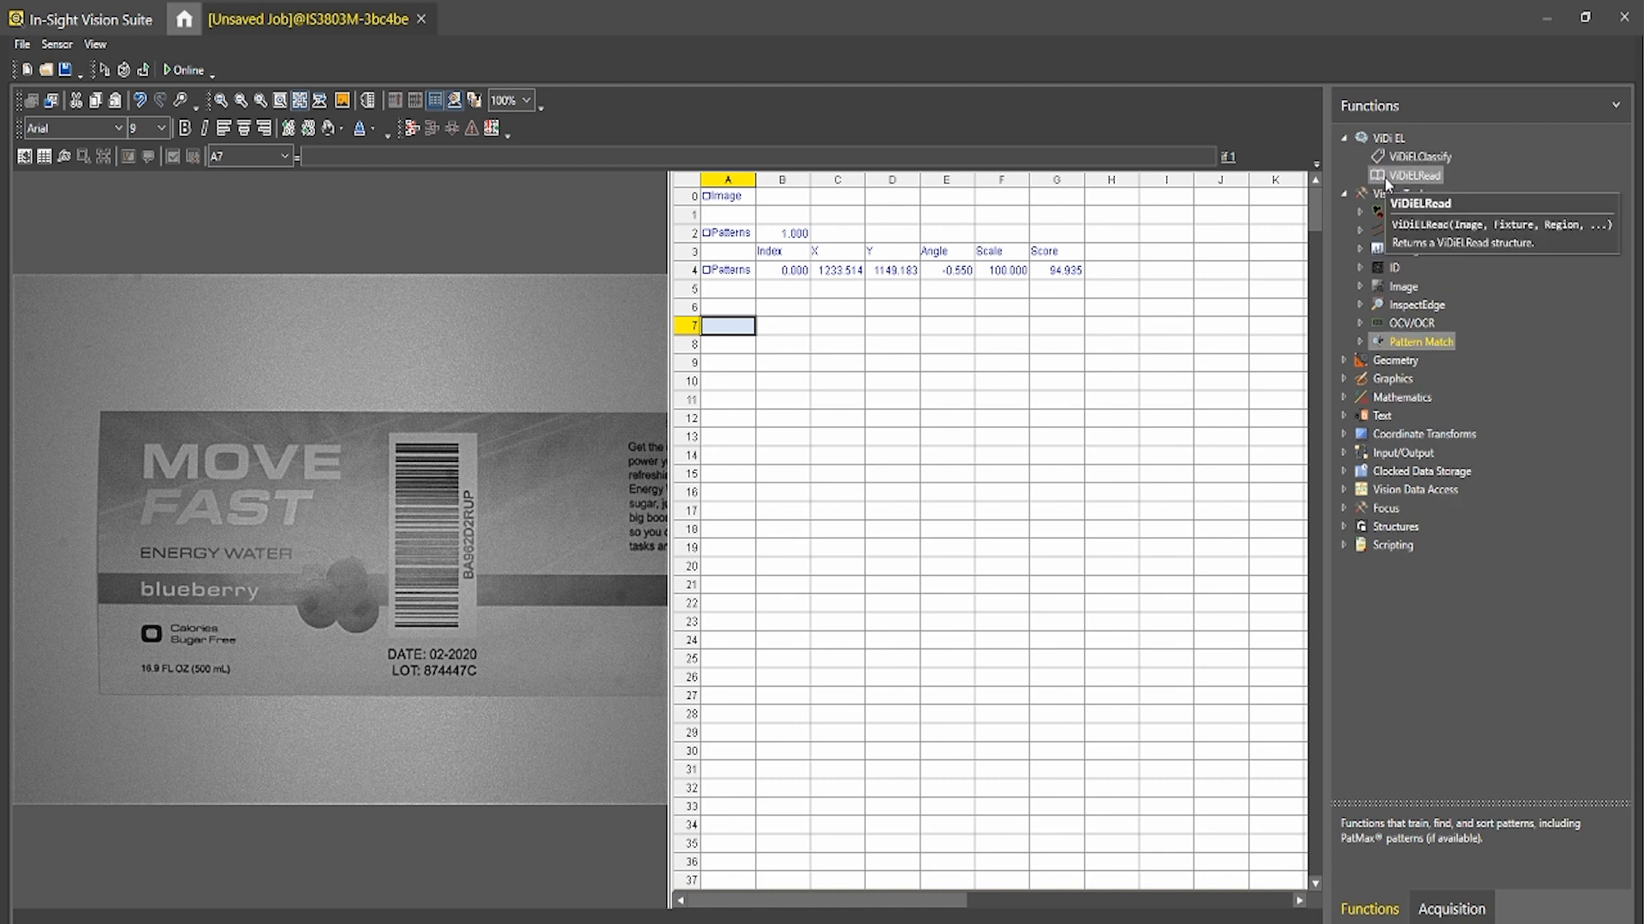
pyautogui.doubleClick(1412, 175)
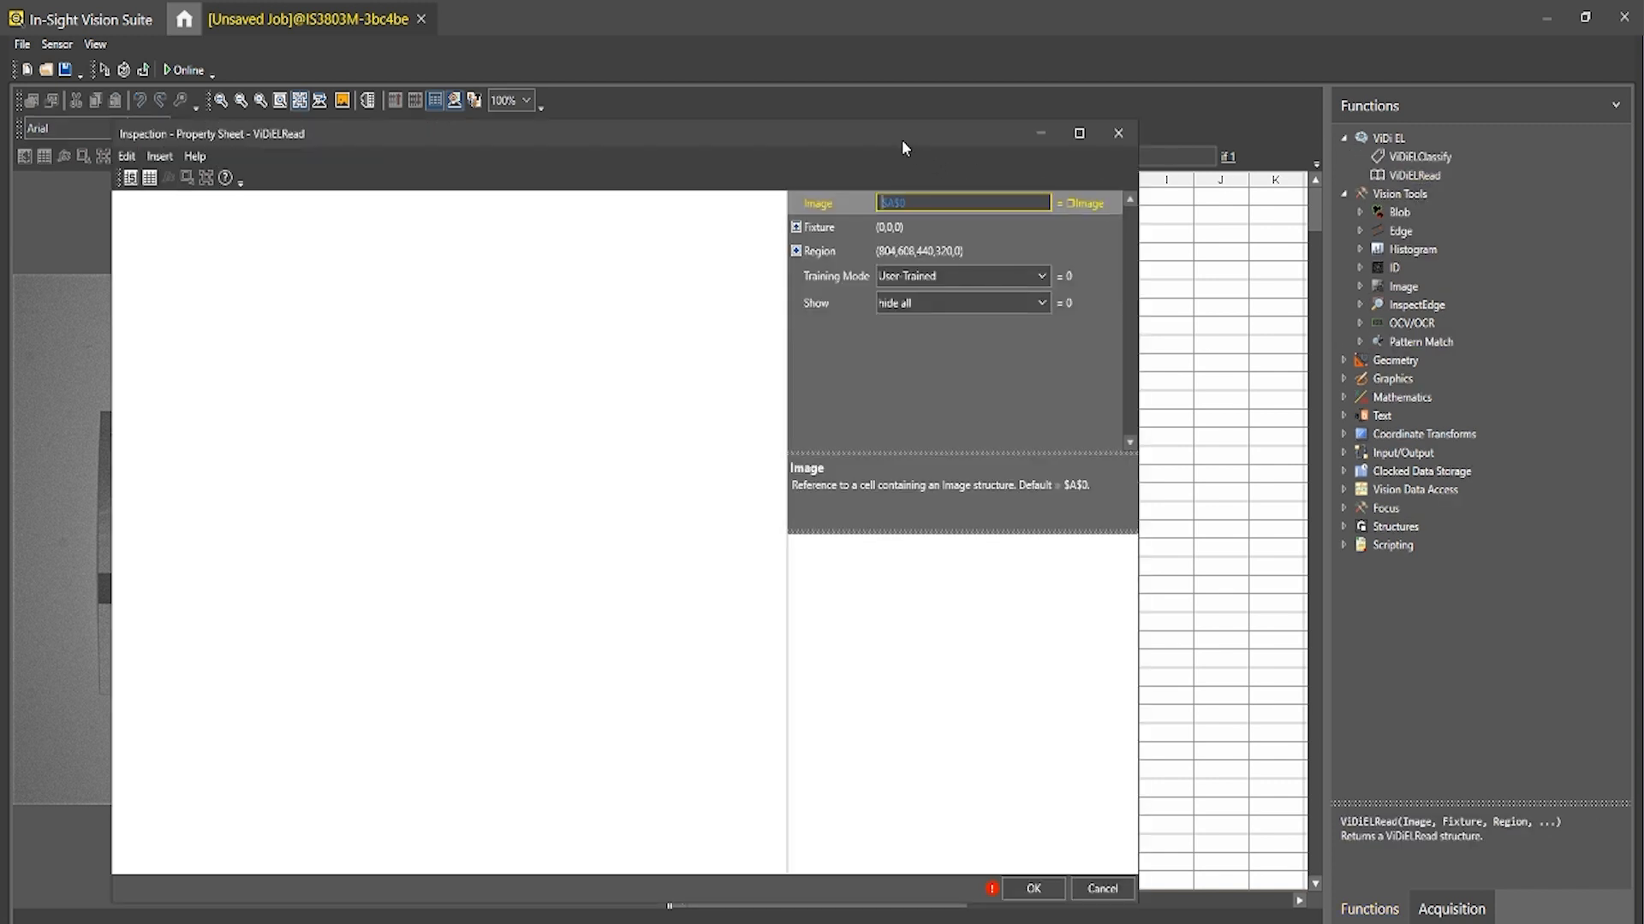
# Link the read tool's Fixture to the found pattern's X, Y and Angle in cells C4 to E4, and expand the fixture values
pyautogui.moveTo(880, 127); pyautogui.dragTo(909, 306)
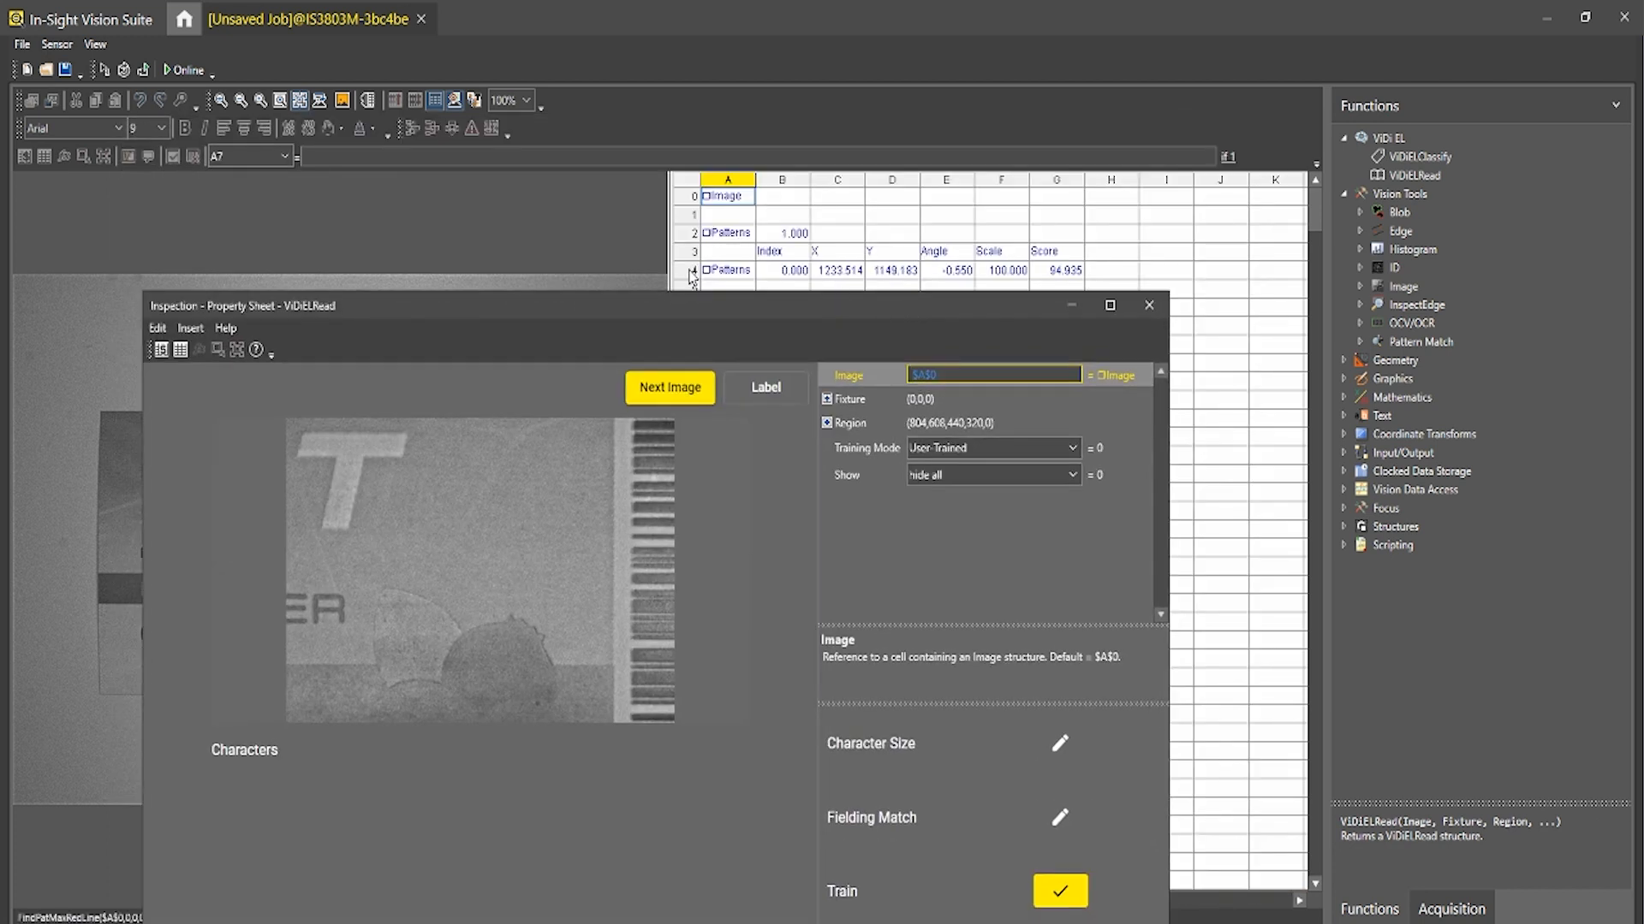
pyautogui.click(862, 404)
pyautogui.doubleClick(859, 398)
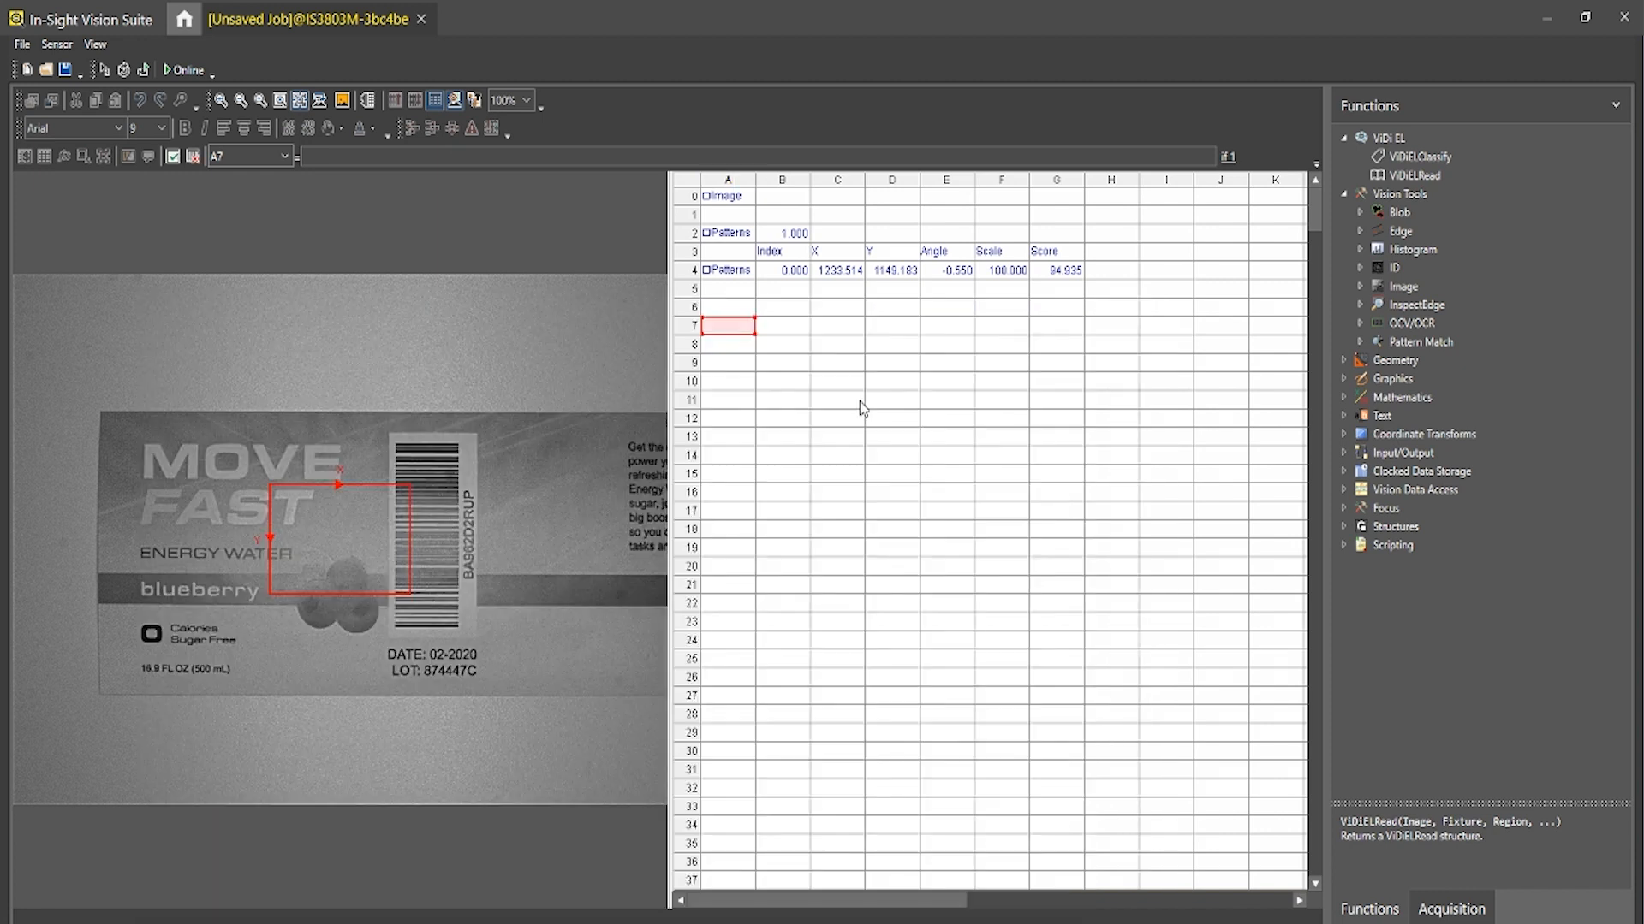
pyautogui.moveTo(859, 272); pyautogui.dragTo(963, 272)
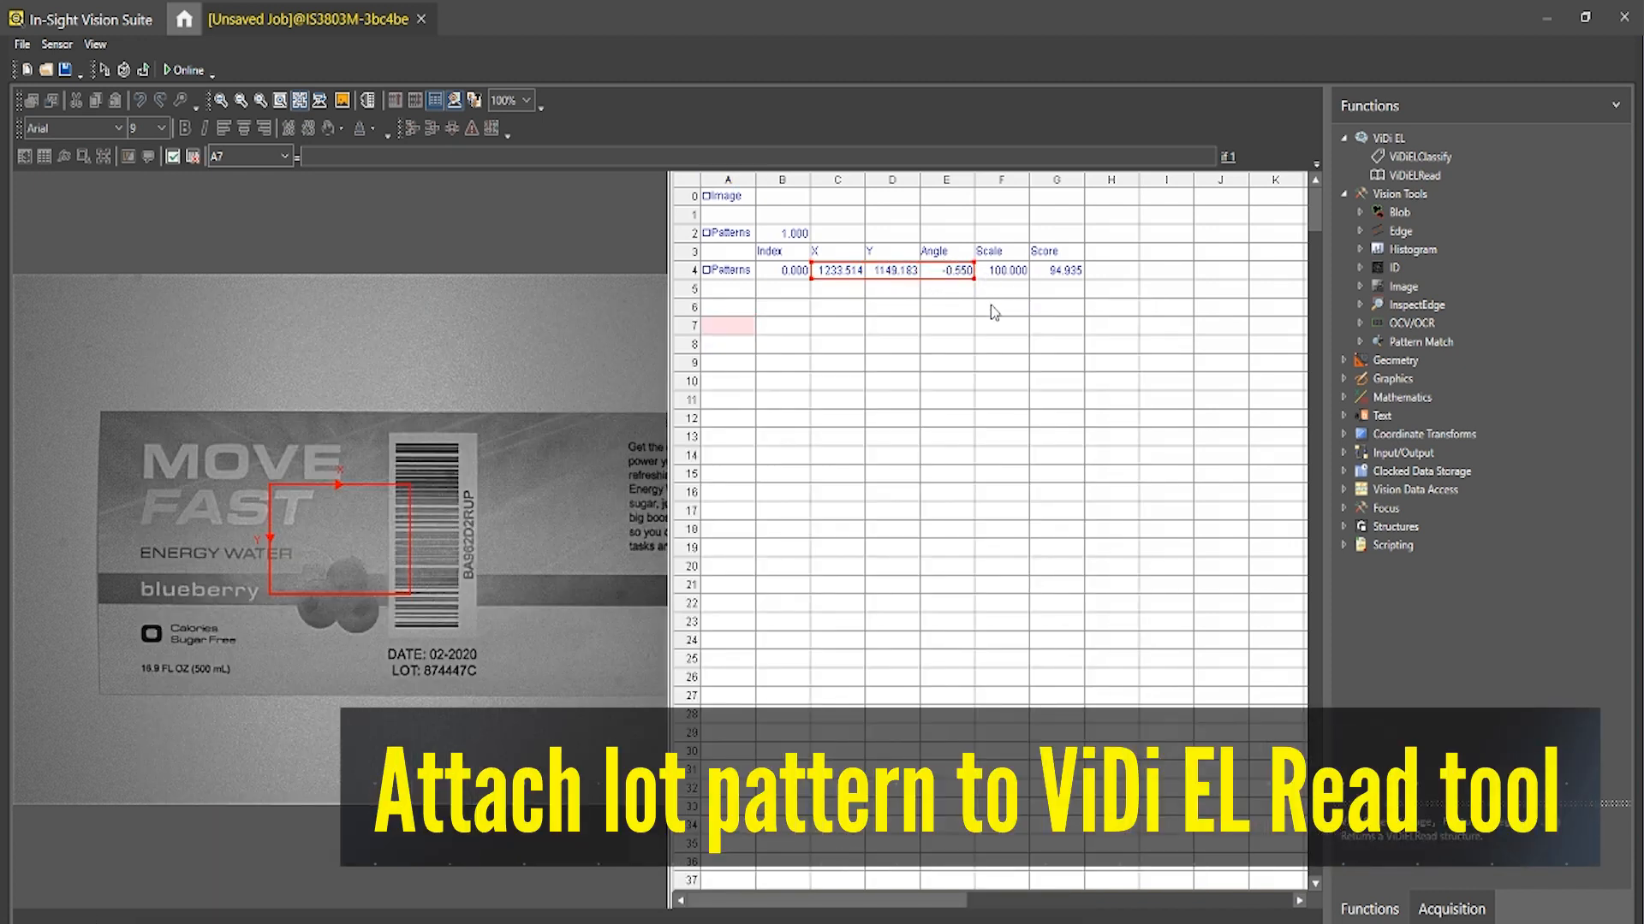
pyautogui.press('Return')
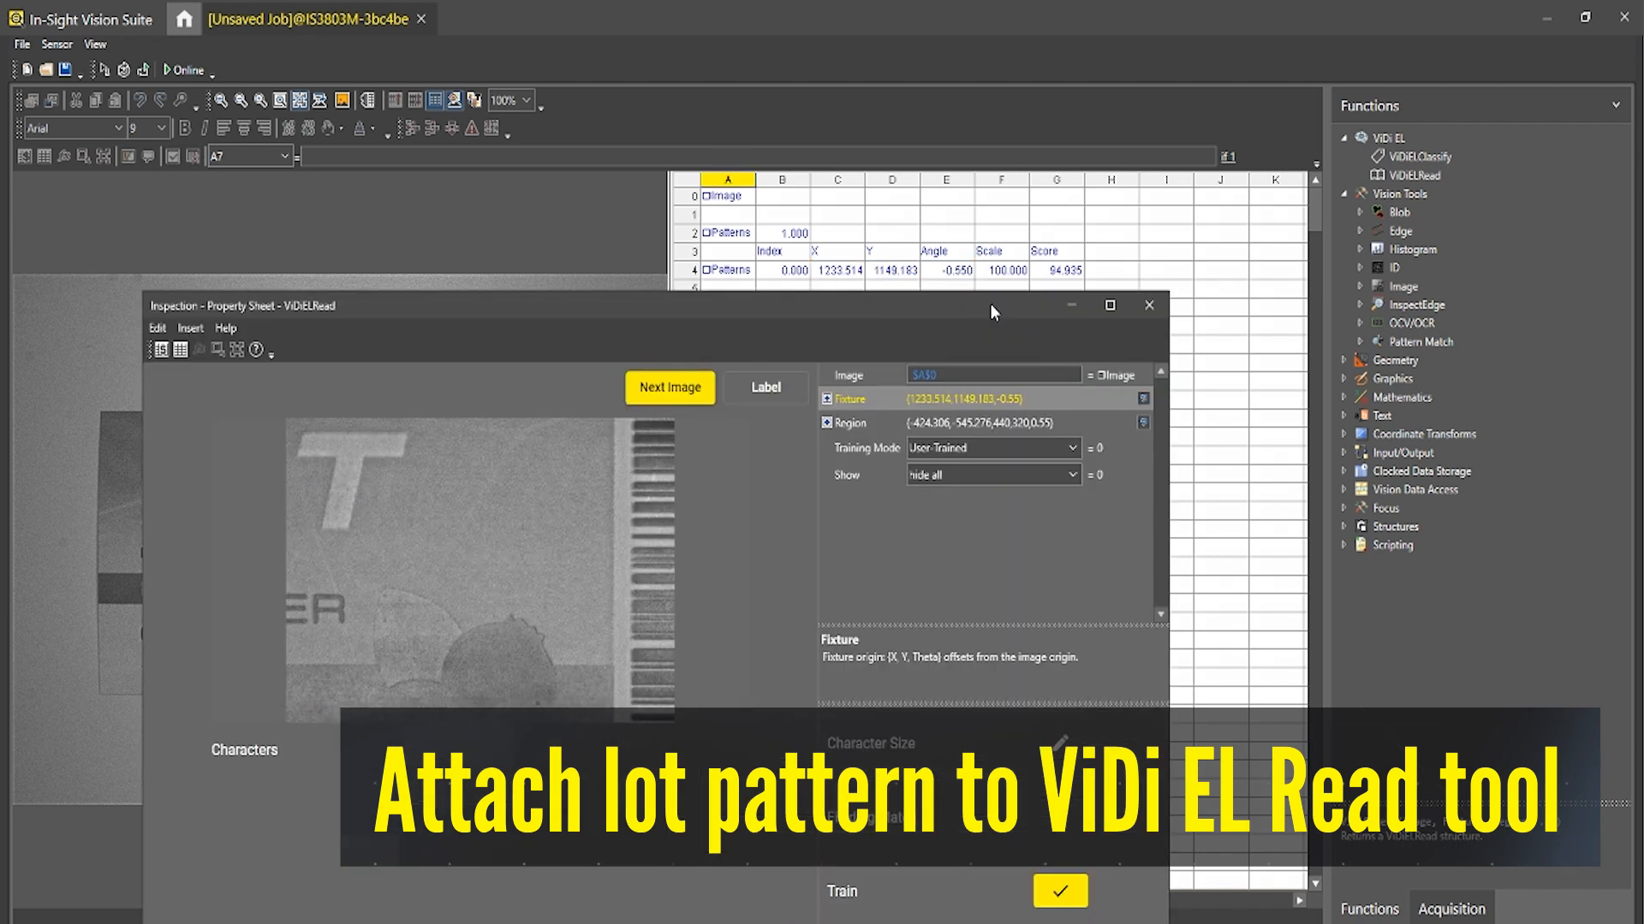
pyautogui.click(827, 399)
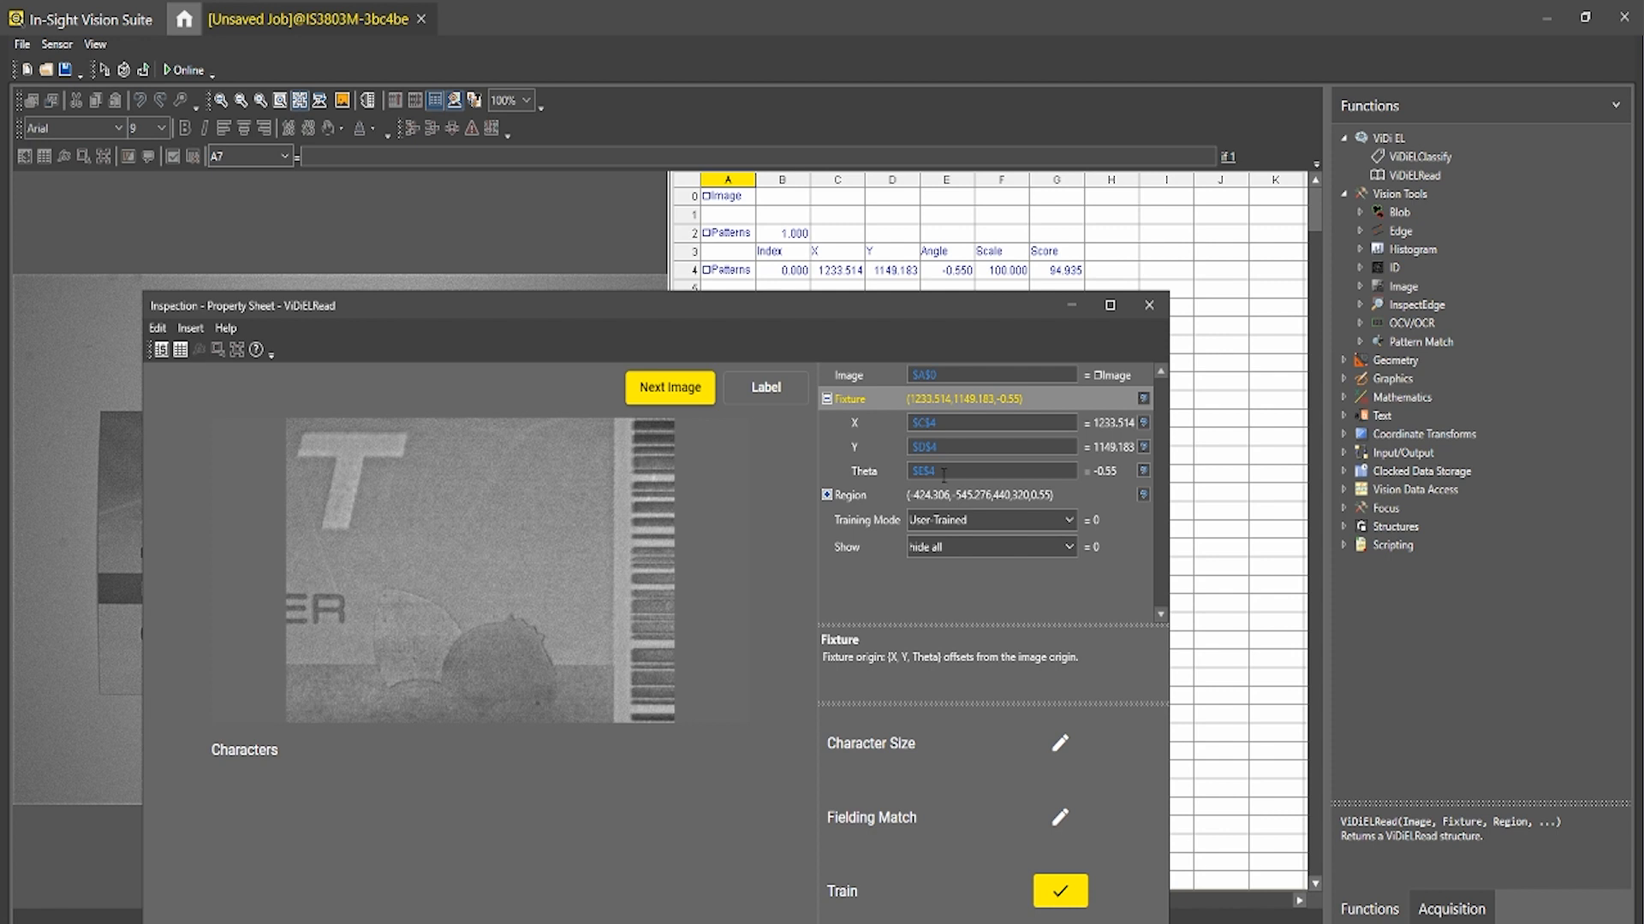
# Fit the reading region to the lot code after "LOT:", about 204 × 60 pixels
pyautogui.doubleClick(860, 500)
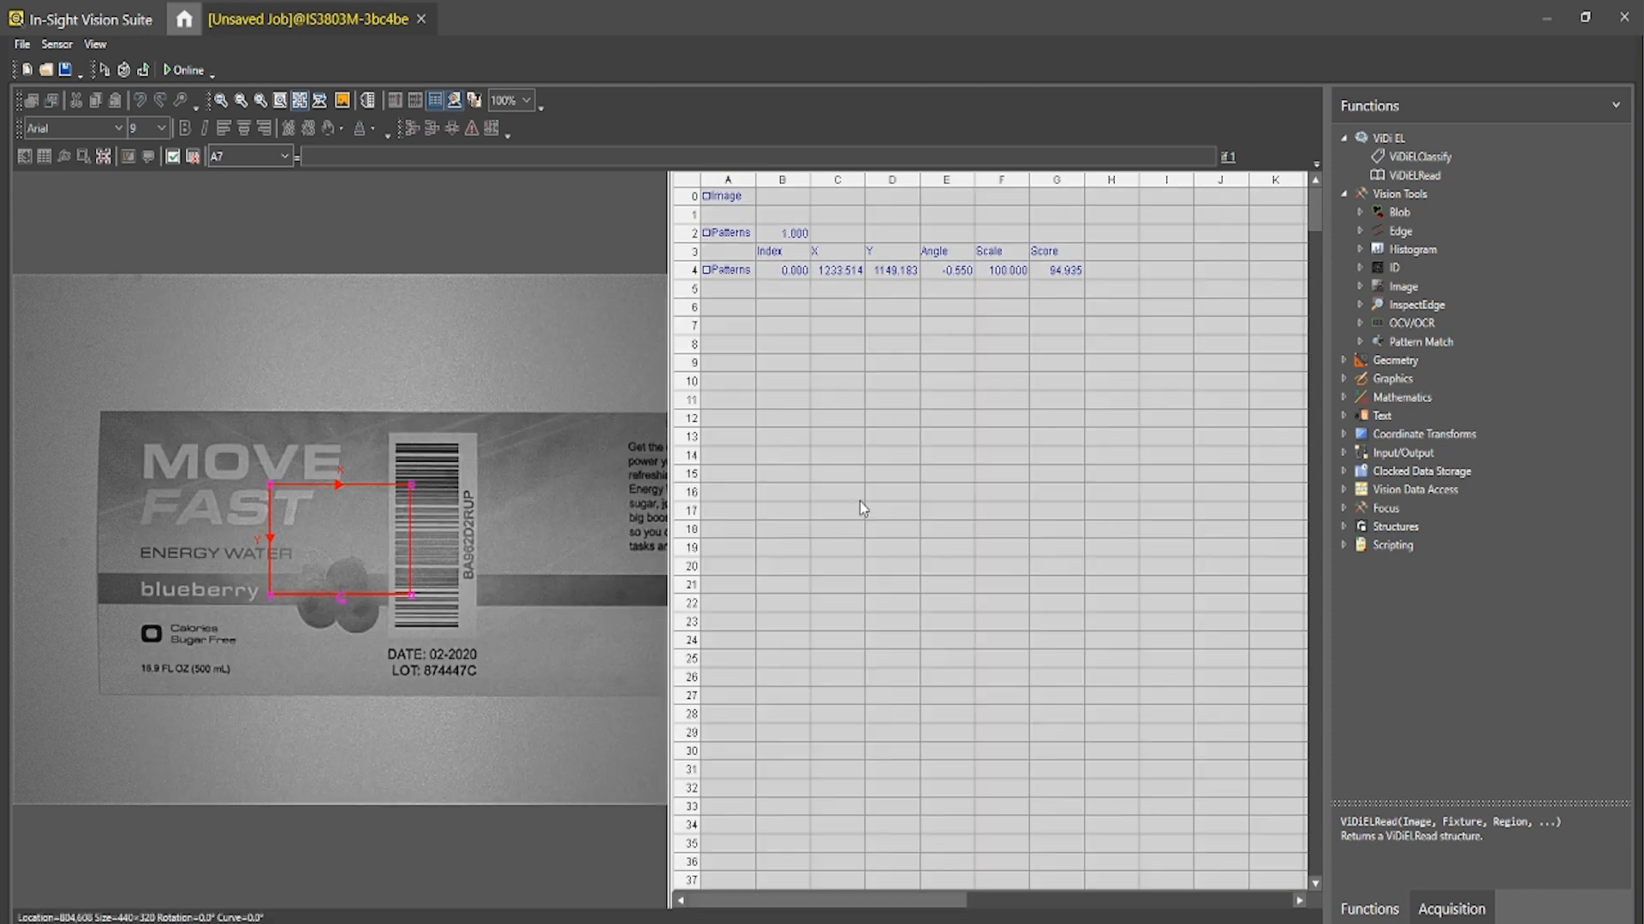
pyautogui.moveTo(340, 561); pyautogui.dragTo(486, 735)
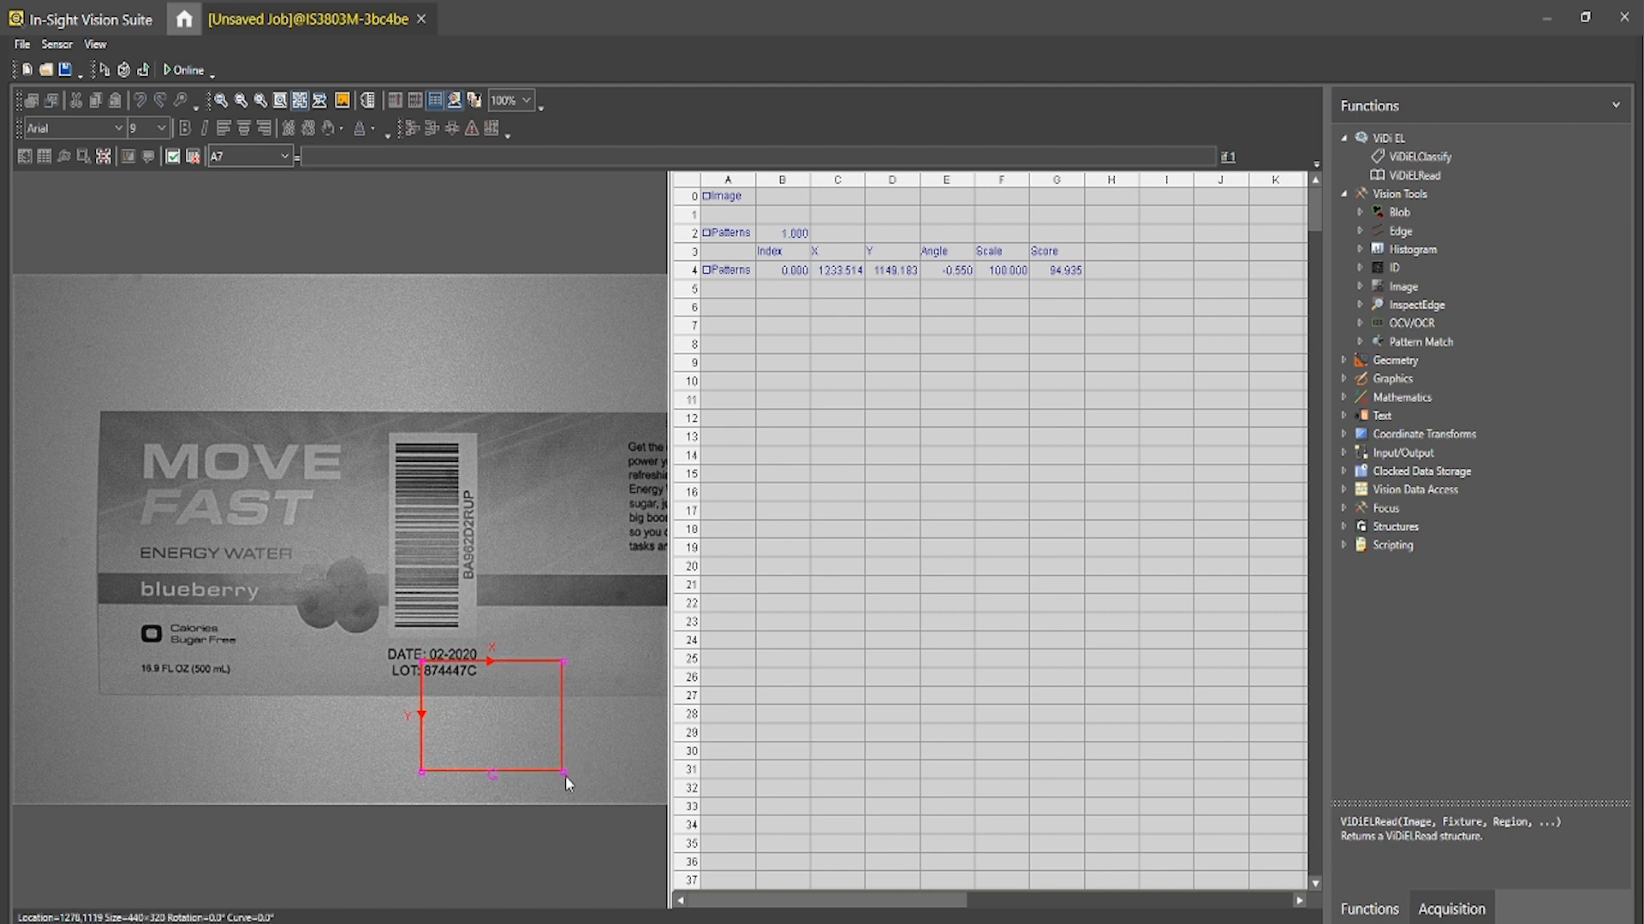
pyautogui.moveTo(561, 773); pyautogui.dragTo(486, 683)
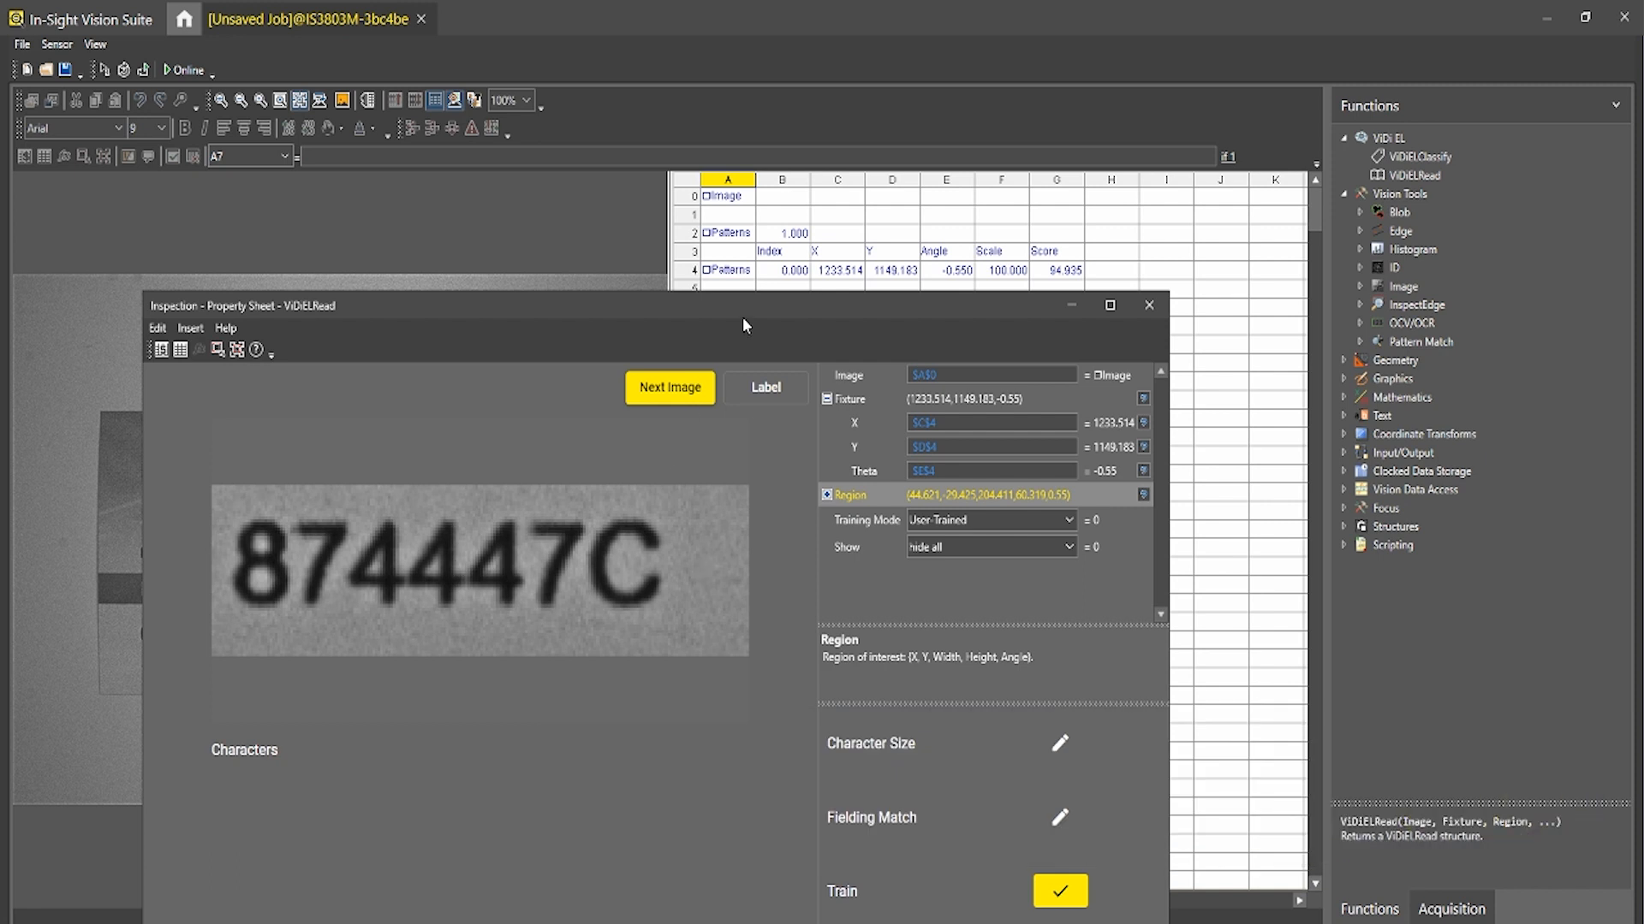
pyautogui.moveTo(743, 323); pyautogui.dragTo(819, 124)
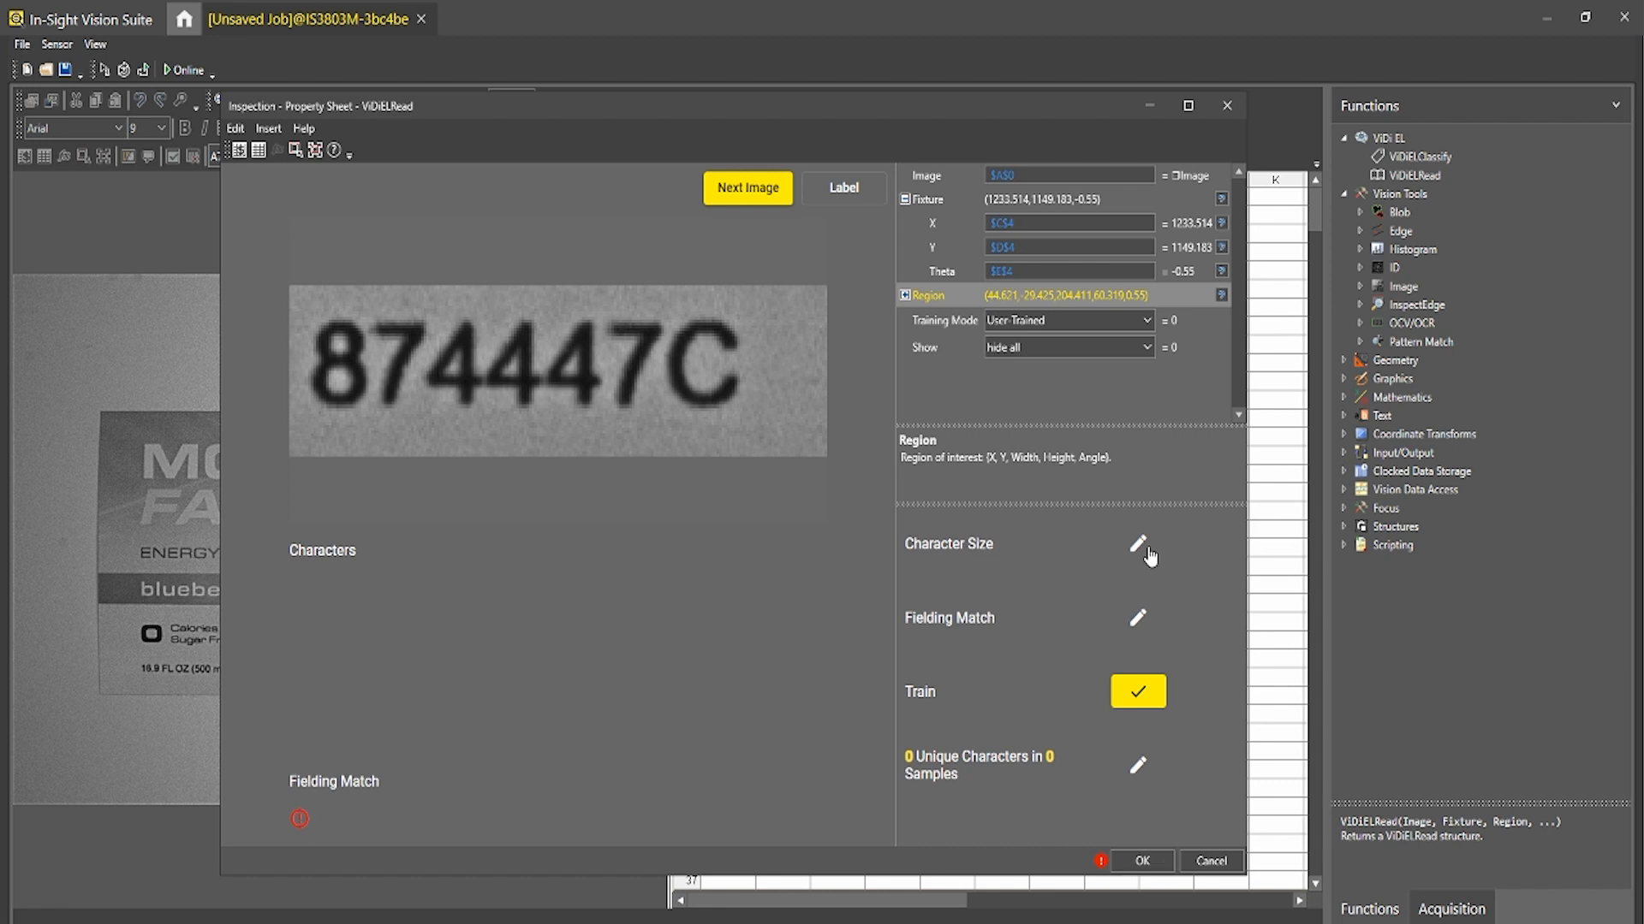
pyautogui.click(906, 198)
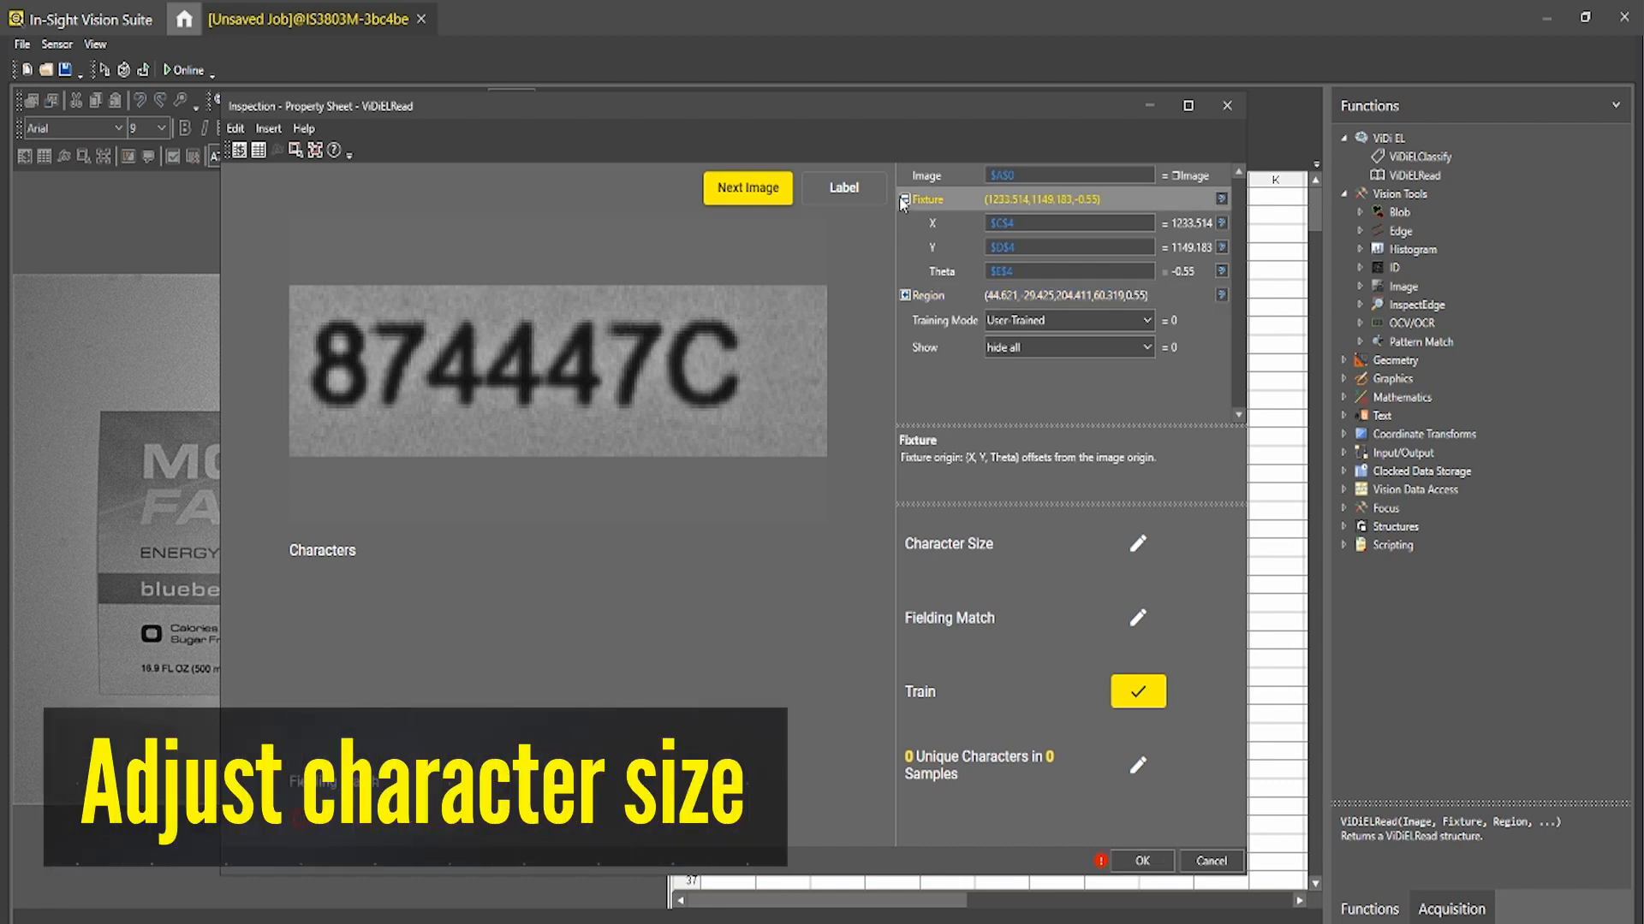
# Set the character size by fitting its box around the last 7 of the lot code, and accept the read function
pyautogui.click(1130, 557)
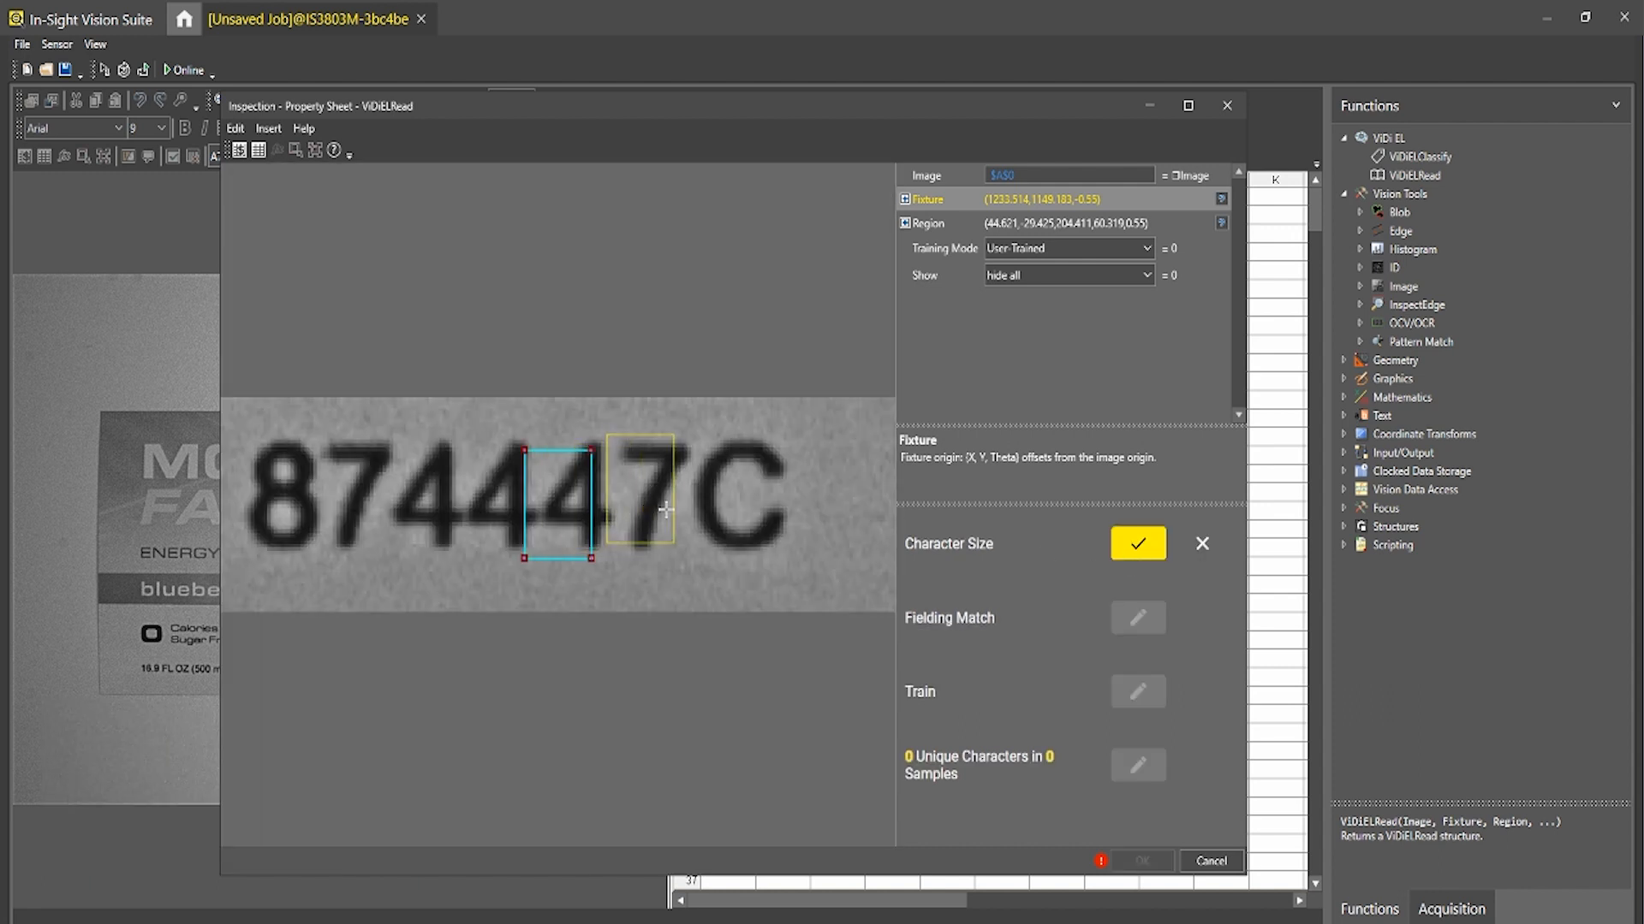
pyautogui.click(676, 518)
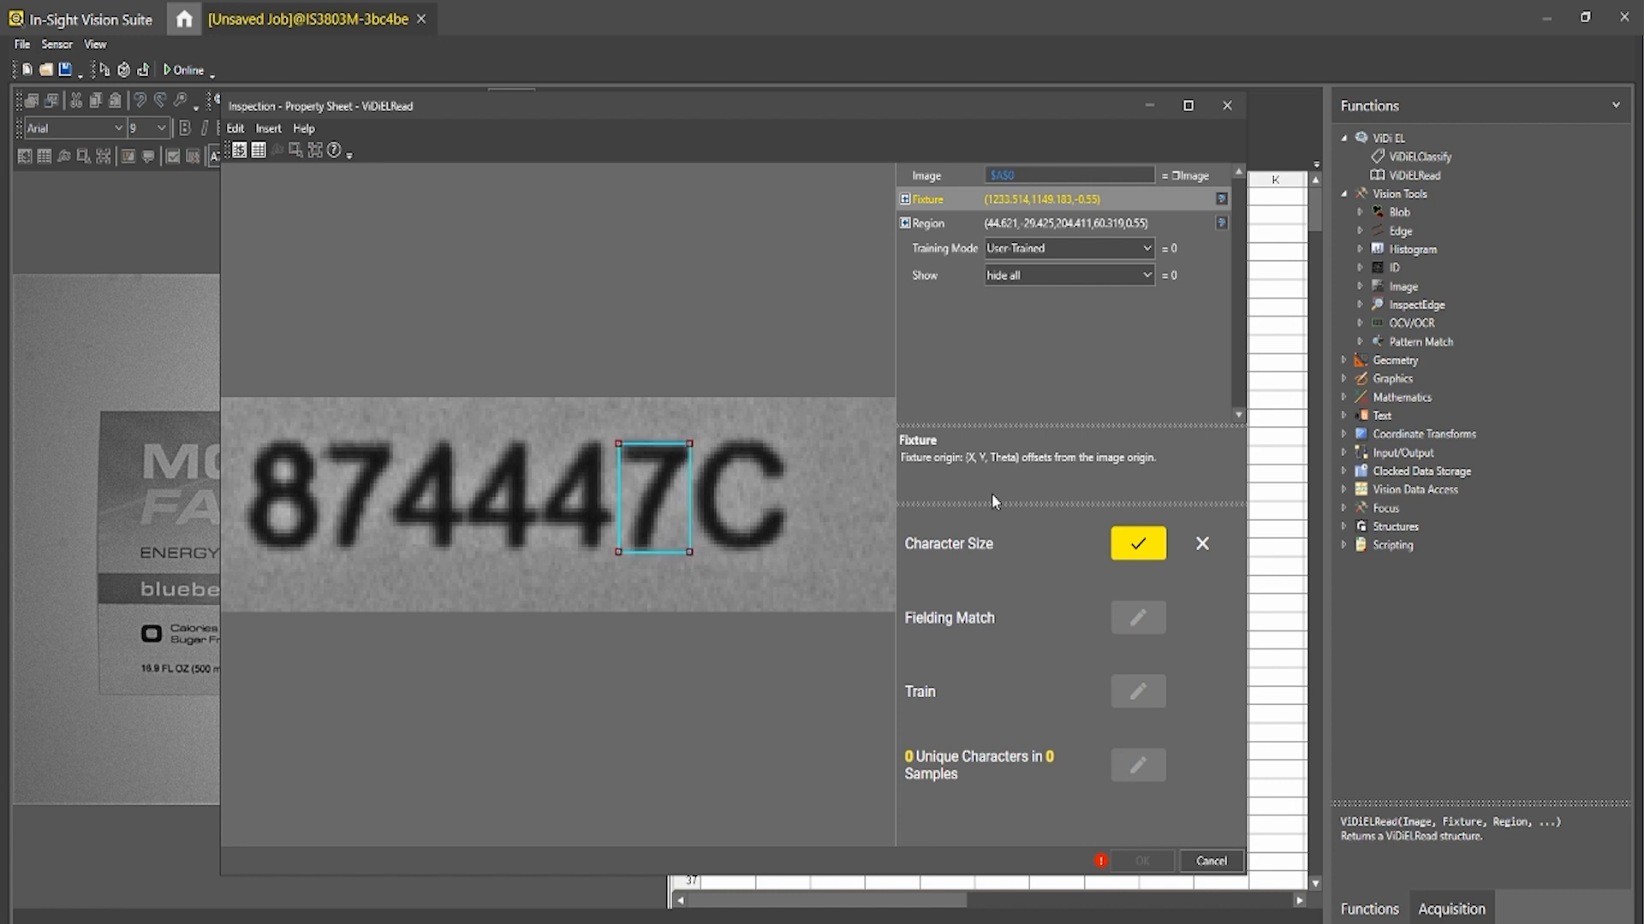
pyautogui.click(1135, 555)
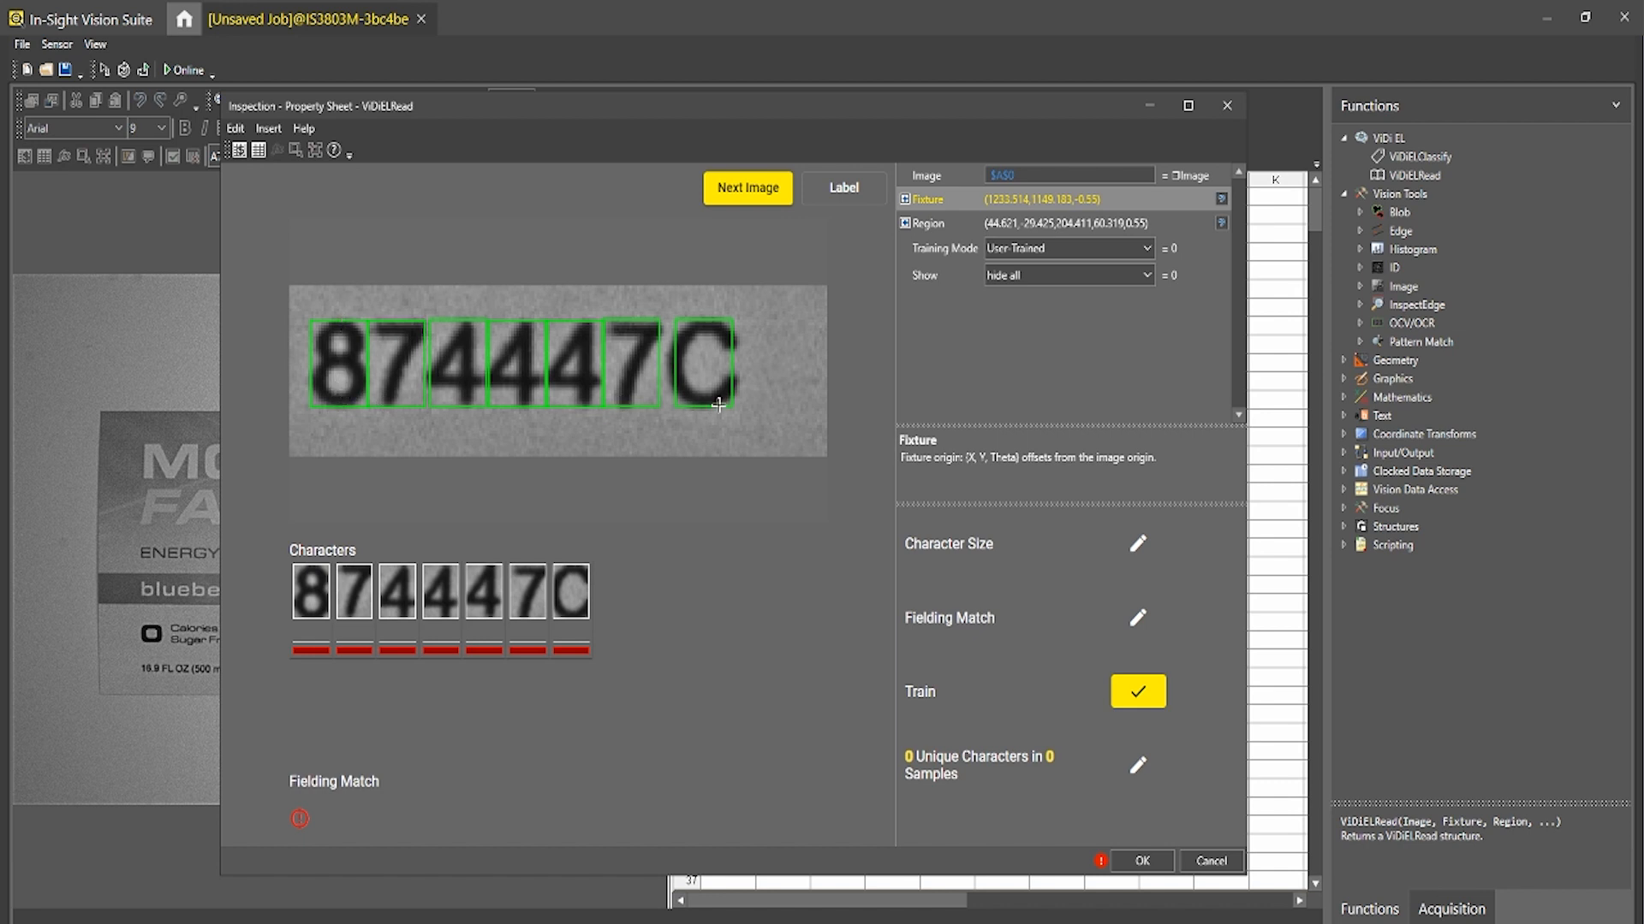
pyautogui.click(1164, 863)
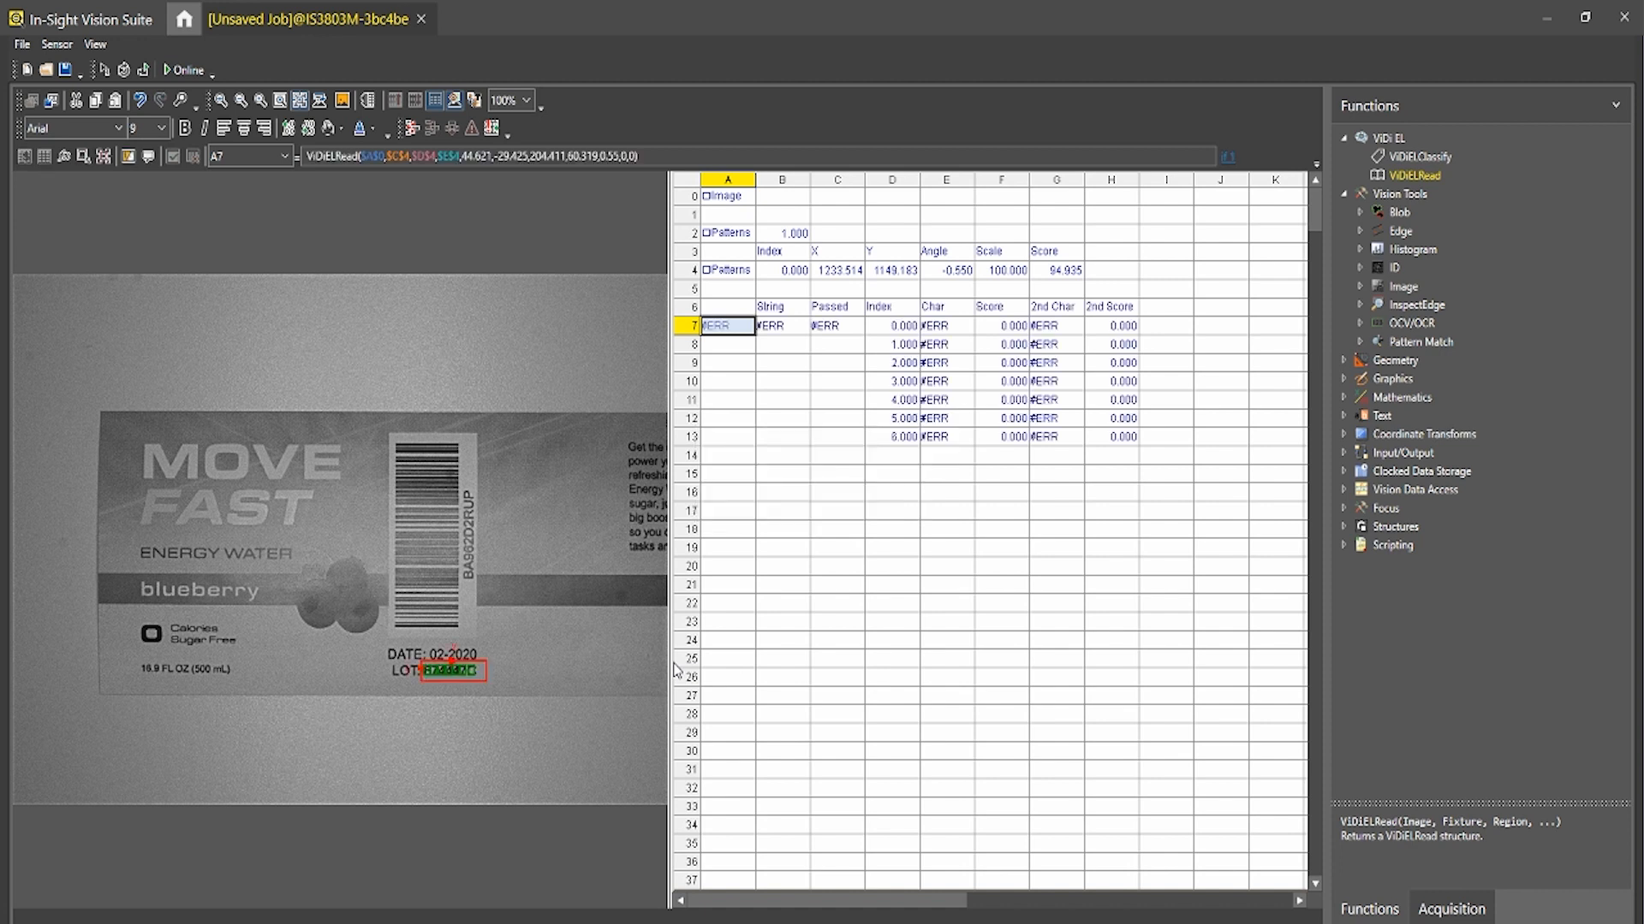
# Inspect the reading region and character boxes around the lot code up close, and acquire a new image
pyautogui.click(220, 100)
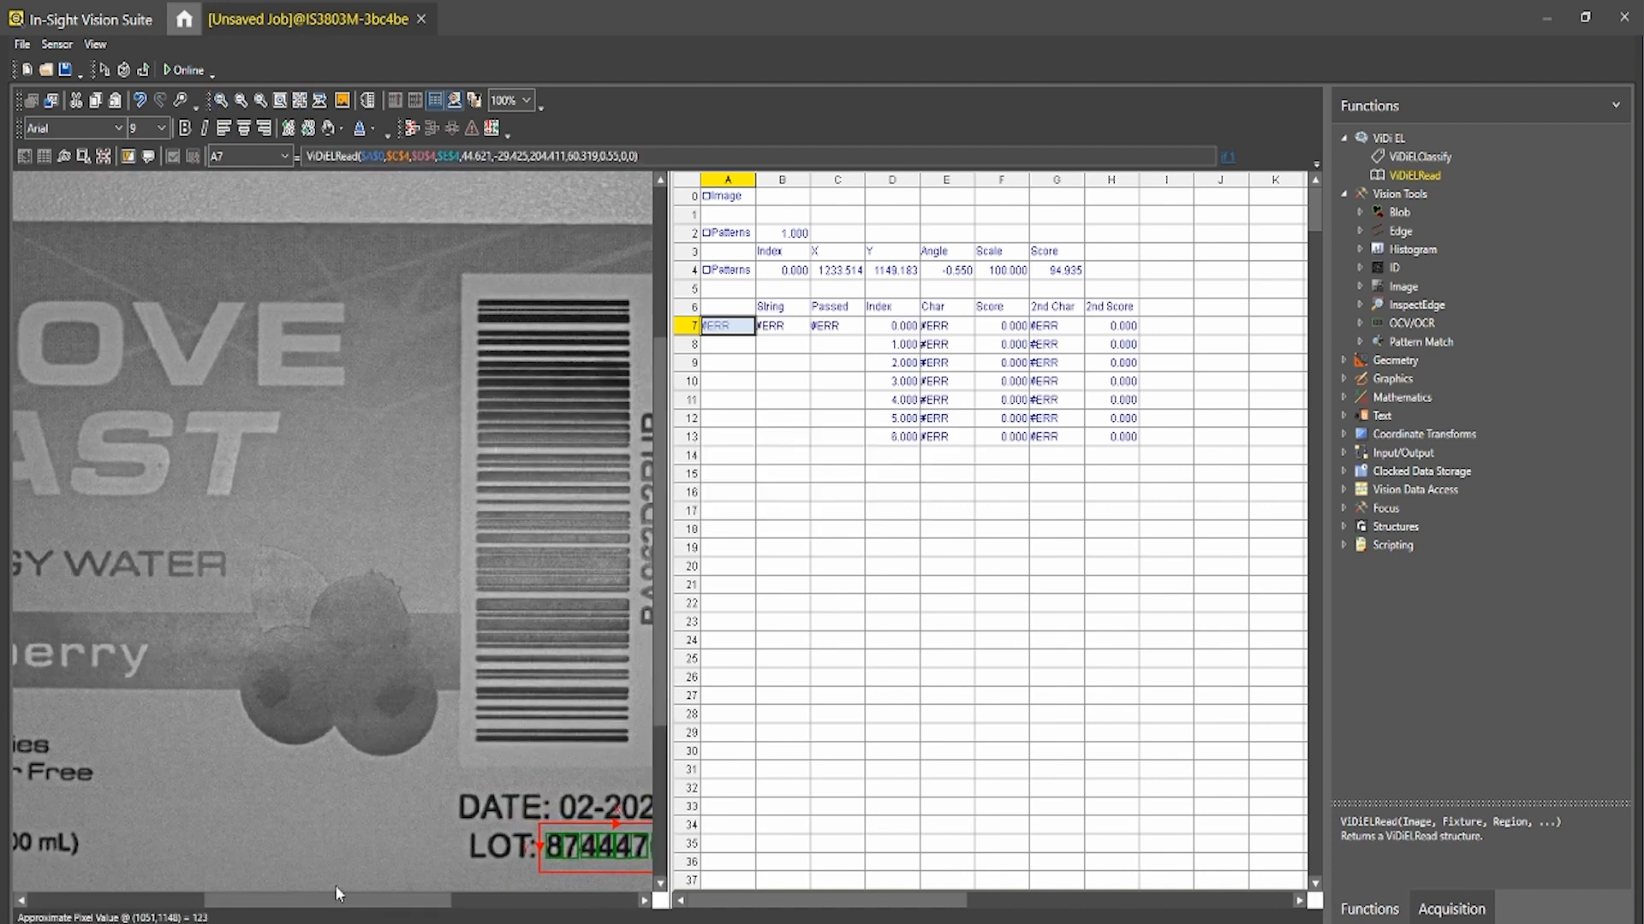
pyautogui.moveTo(338, 901); pyautogui.dragTo(408, 901)
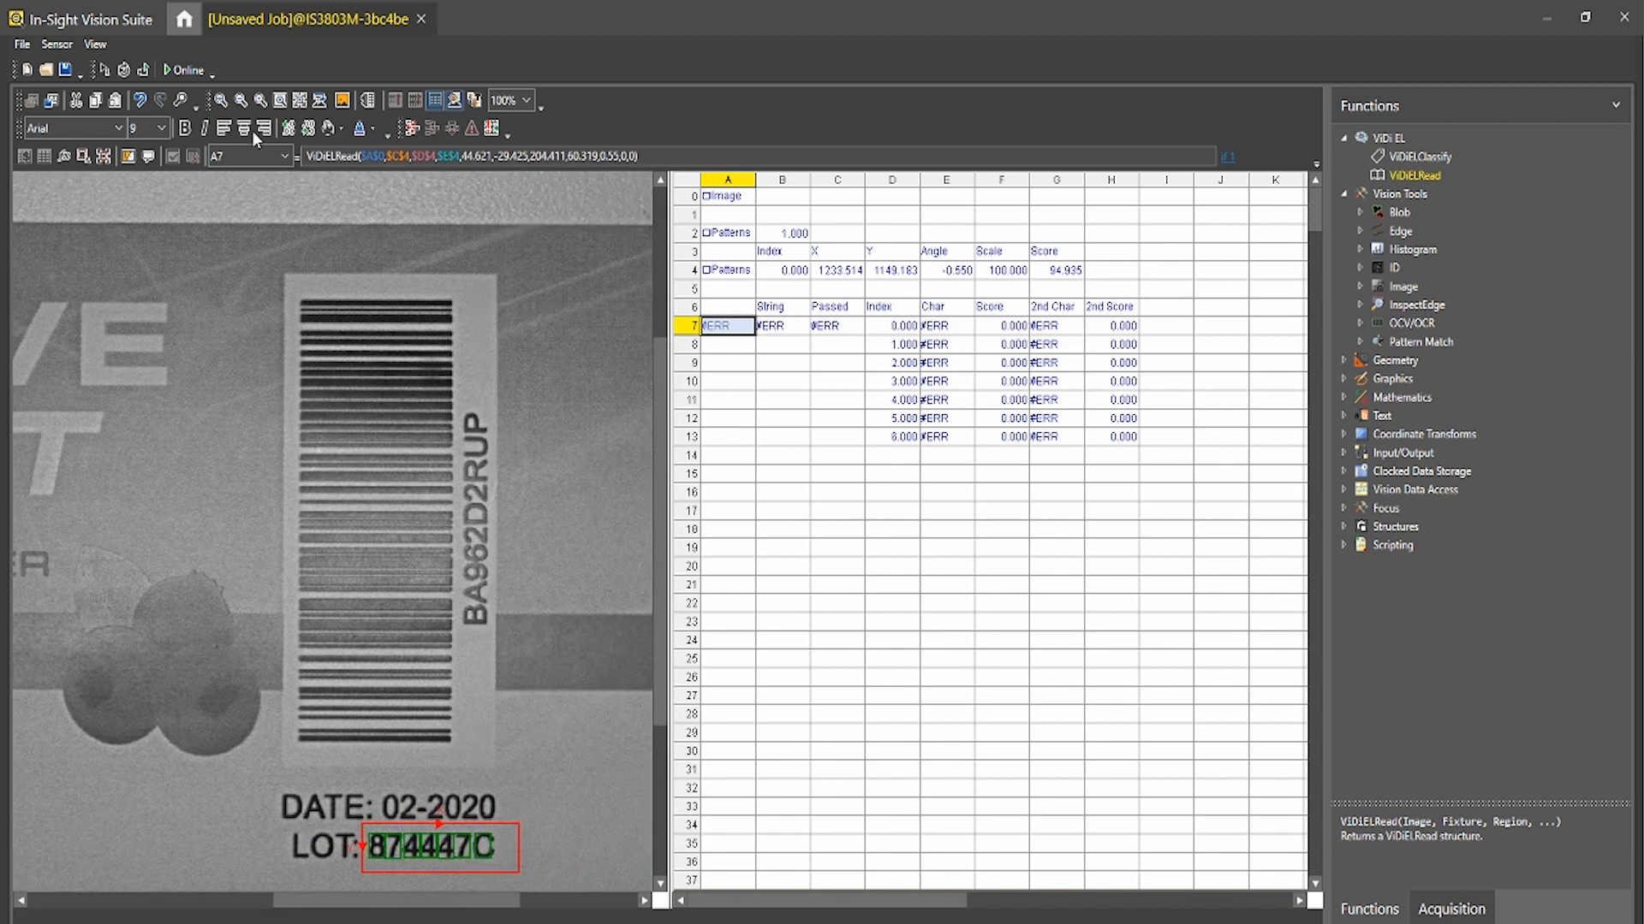
pyautogui.click(241, 101)
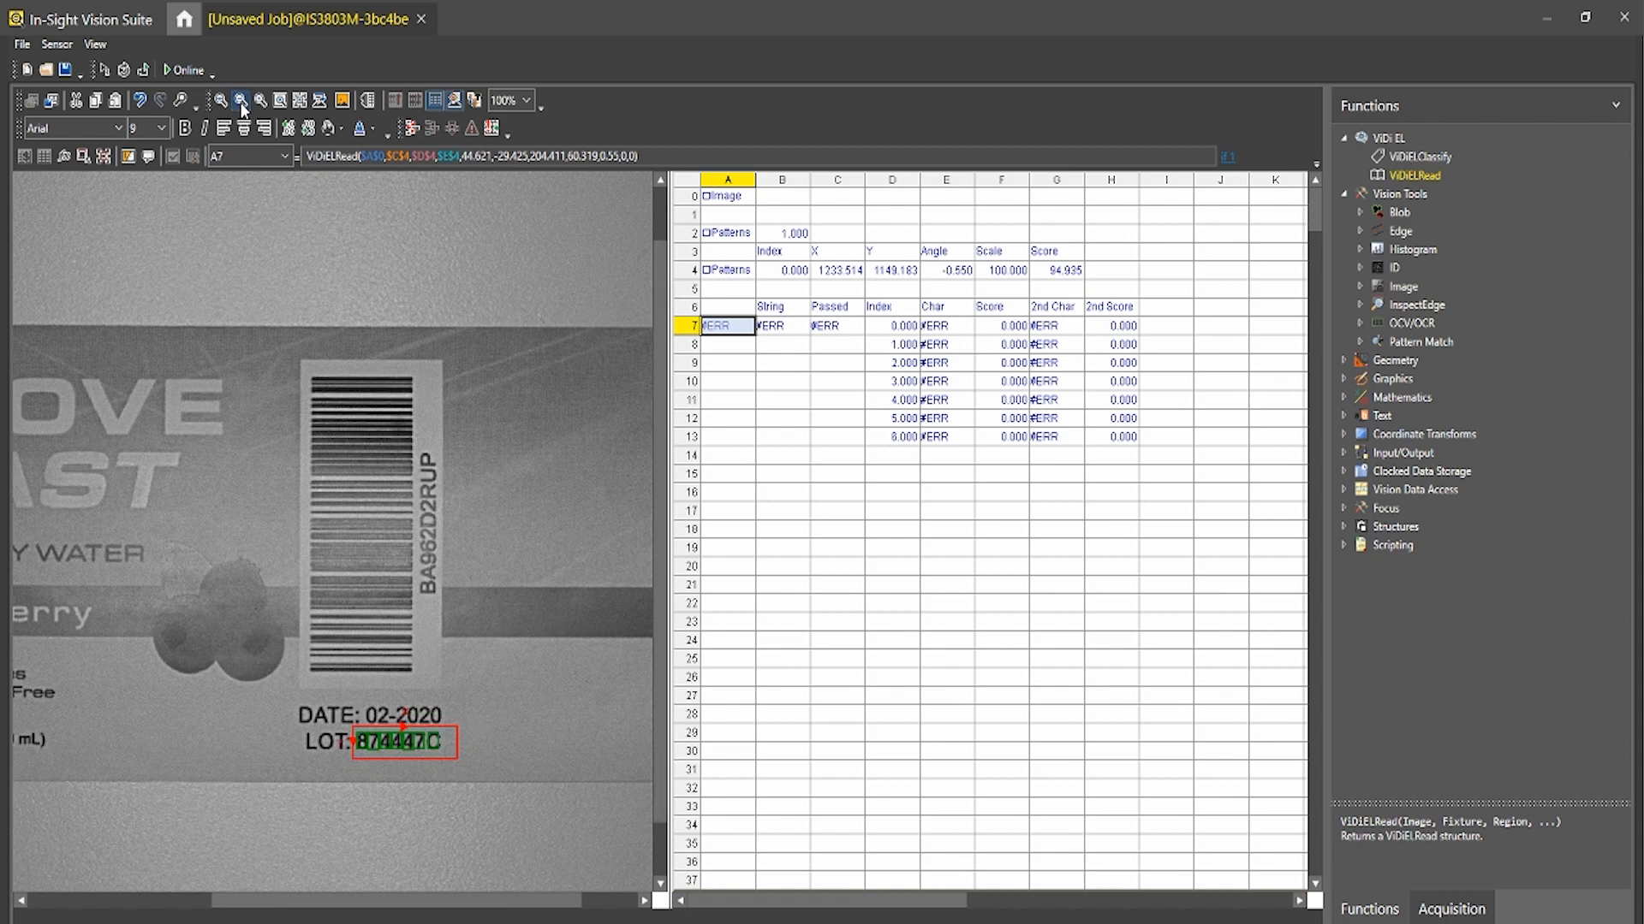
pyautogui.click(241, 101)
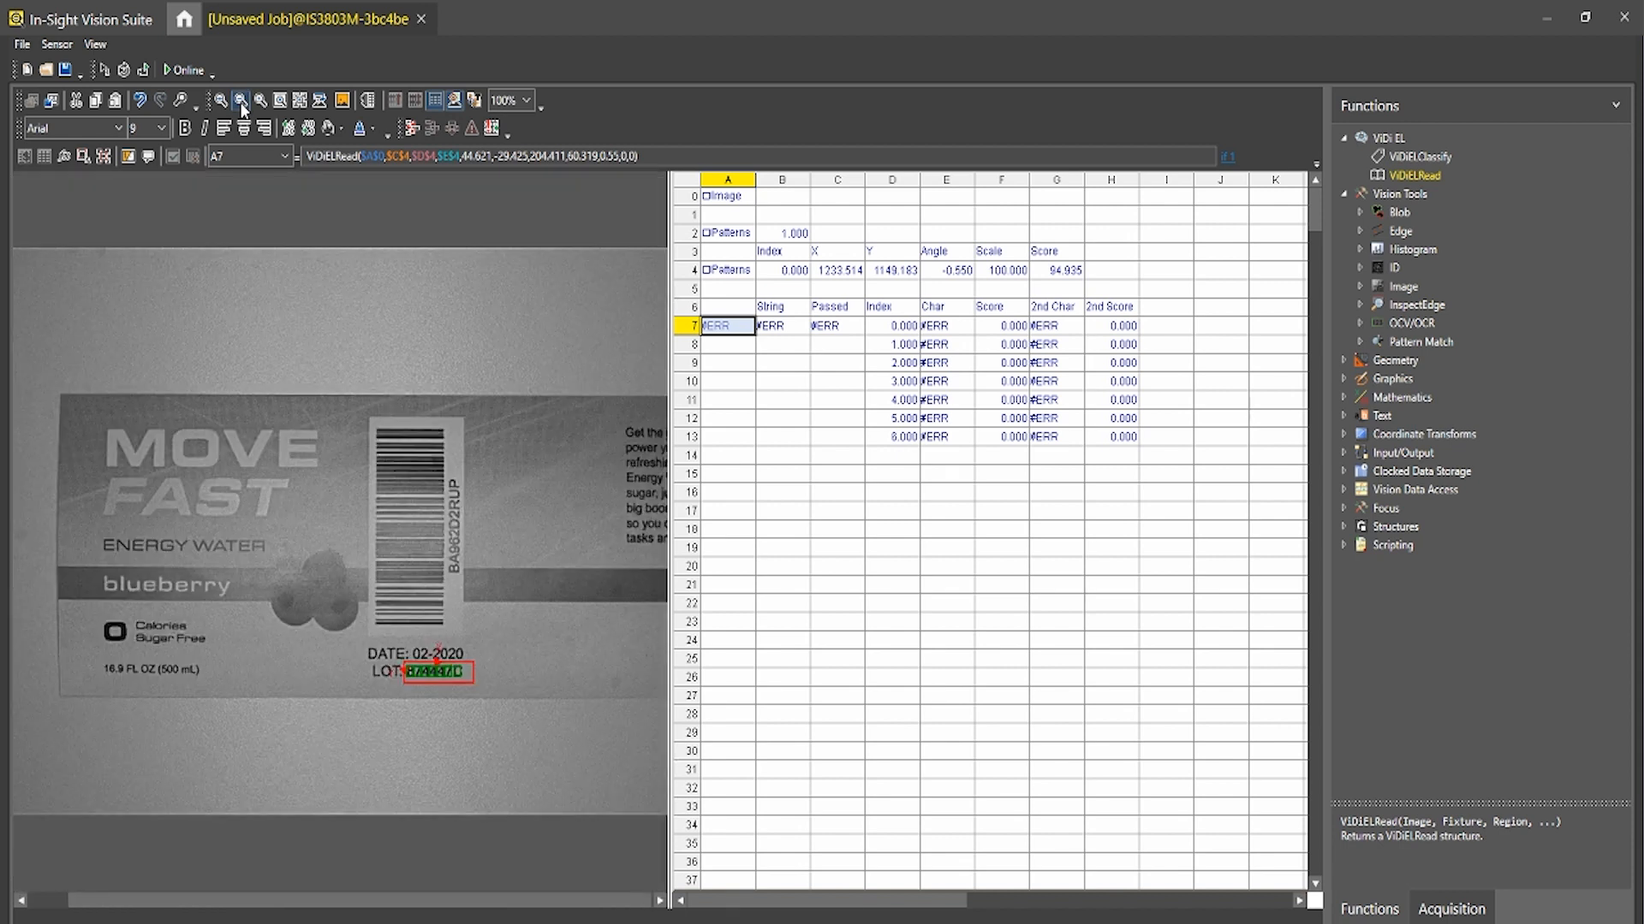
pyautogui.click(124, 70)
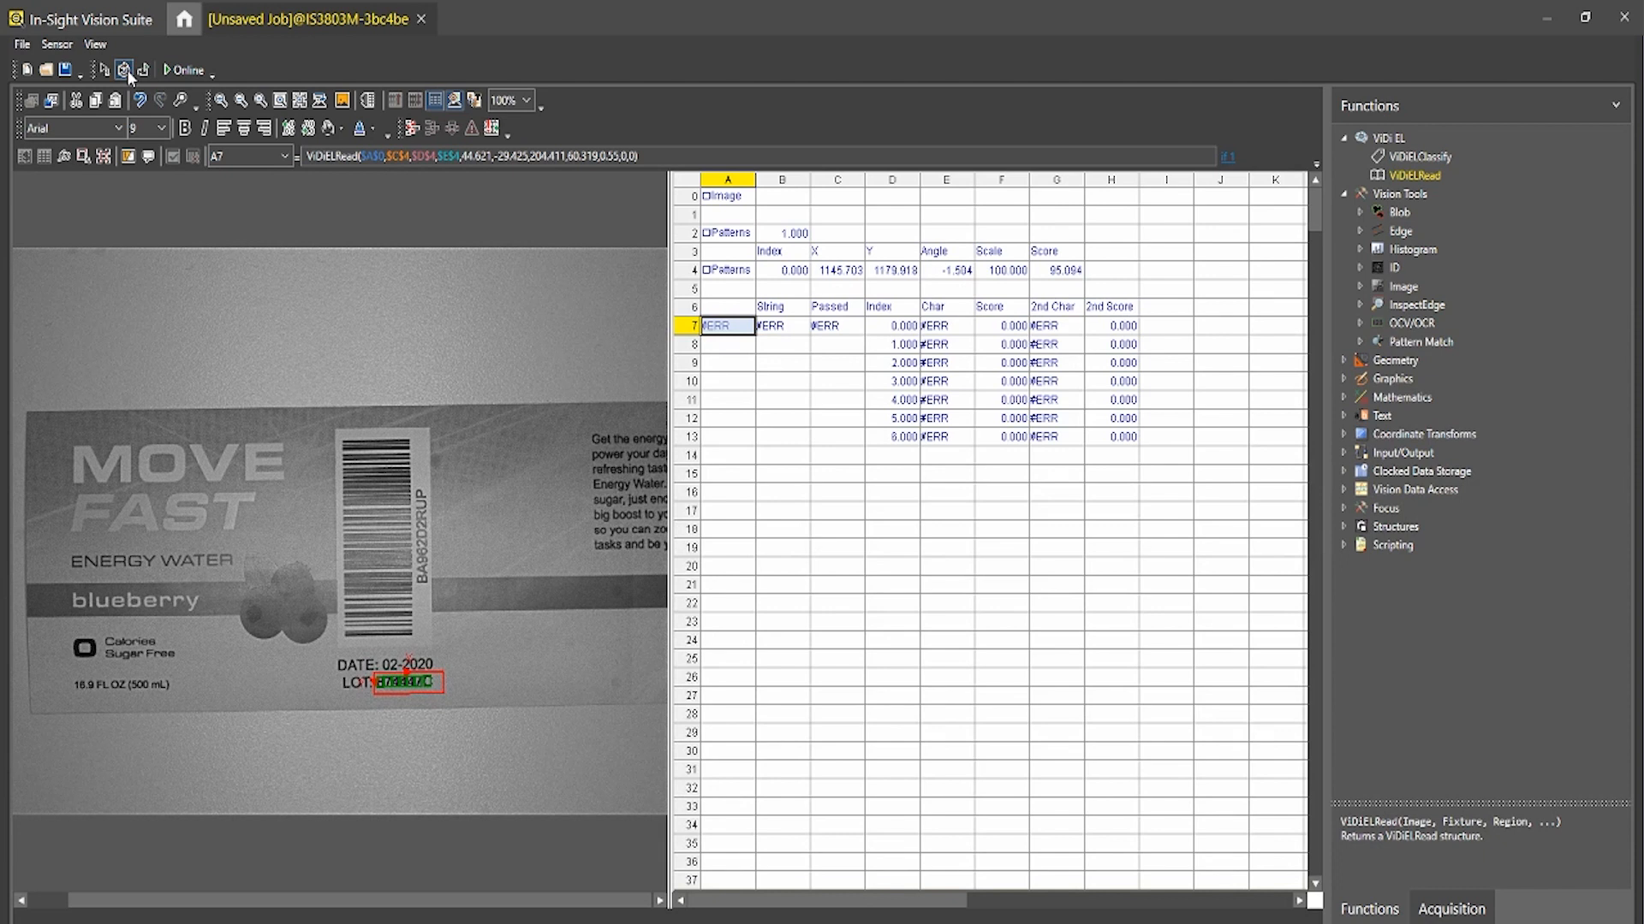
# Reopen the ViDiELRead function in cell A7, label the found characters as 874447C and accept them all as a training sample
pyautogui.doubleClick(724, 321)
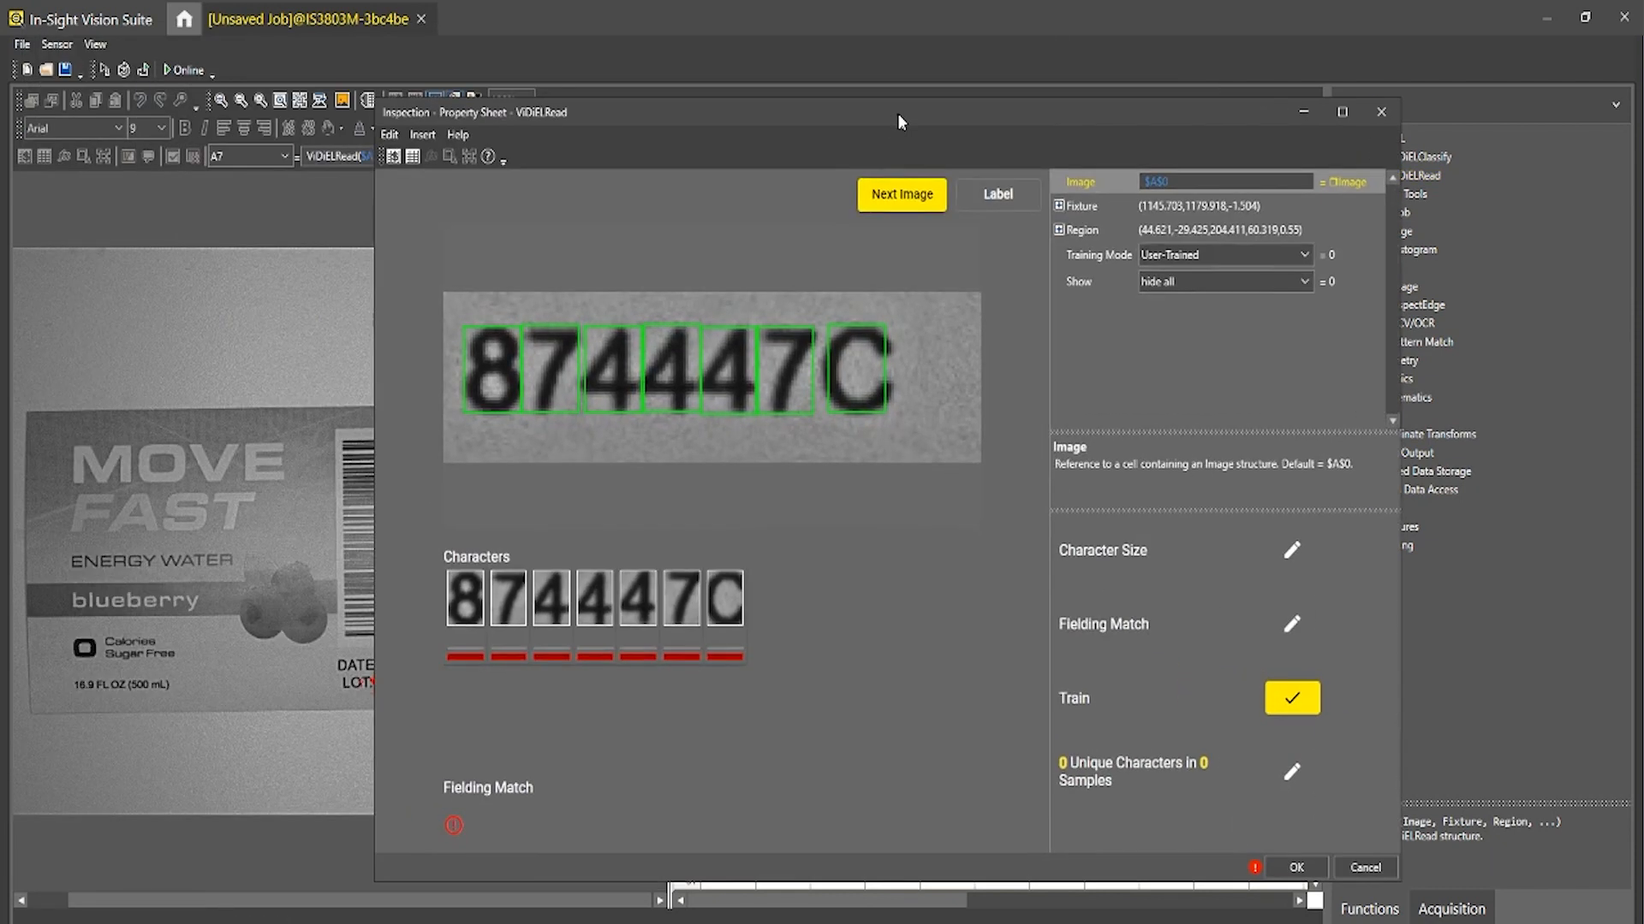
pyautogui.moveTo(897, 113); pyautogui.dragTo(901, 71)
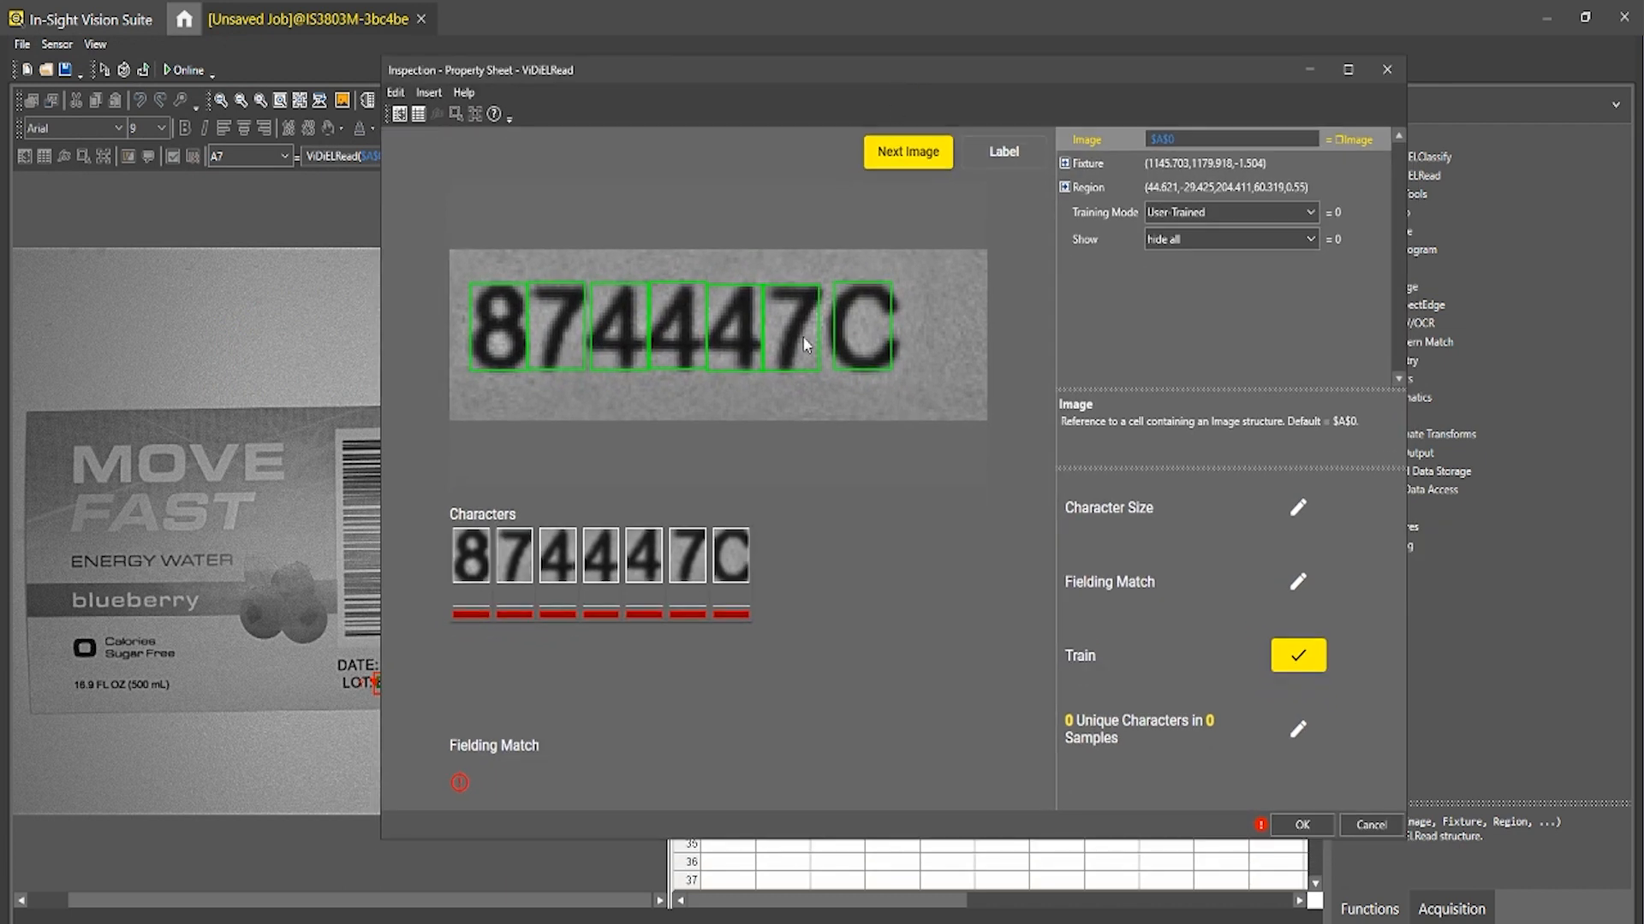
pyautogui.moveTo(762, 85); pyautogui.dragTo(1006, 67)
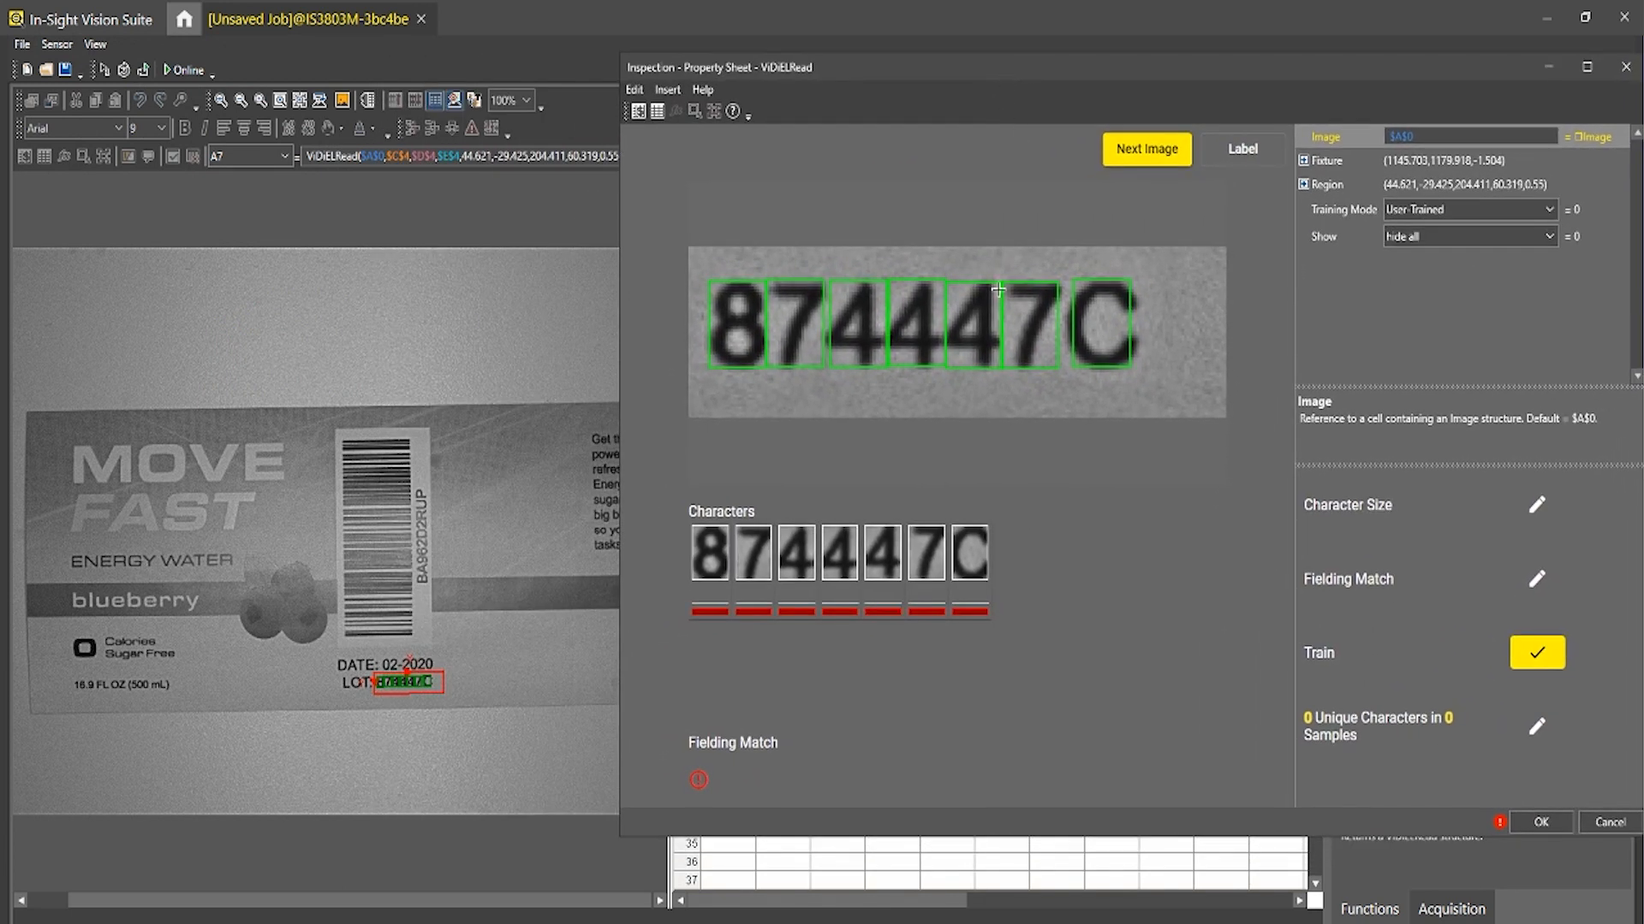
pyautogui.click(715, 593)
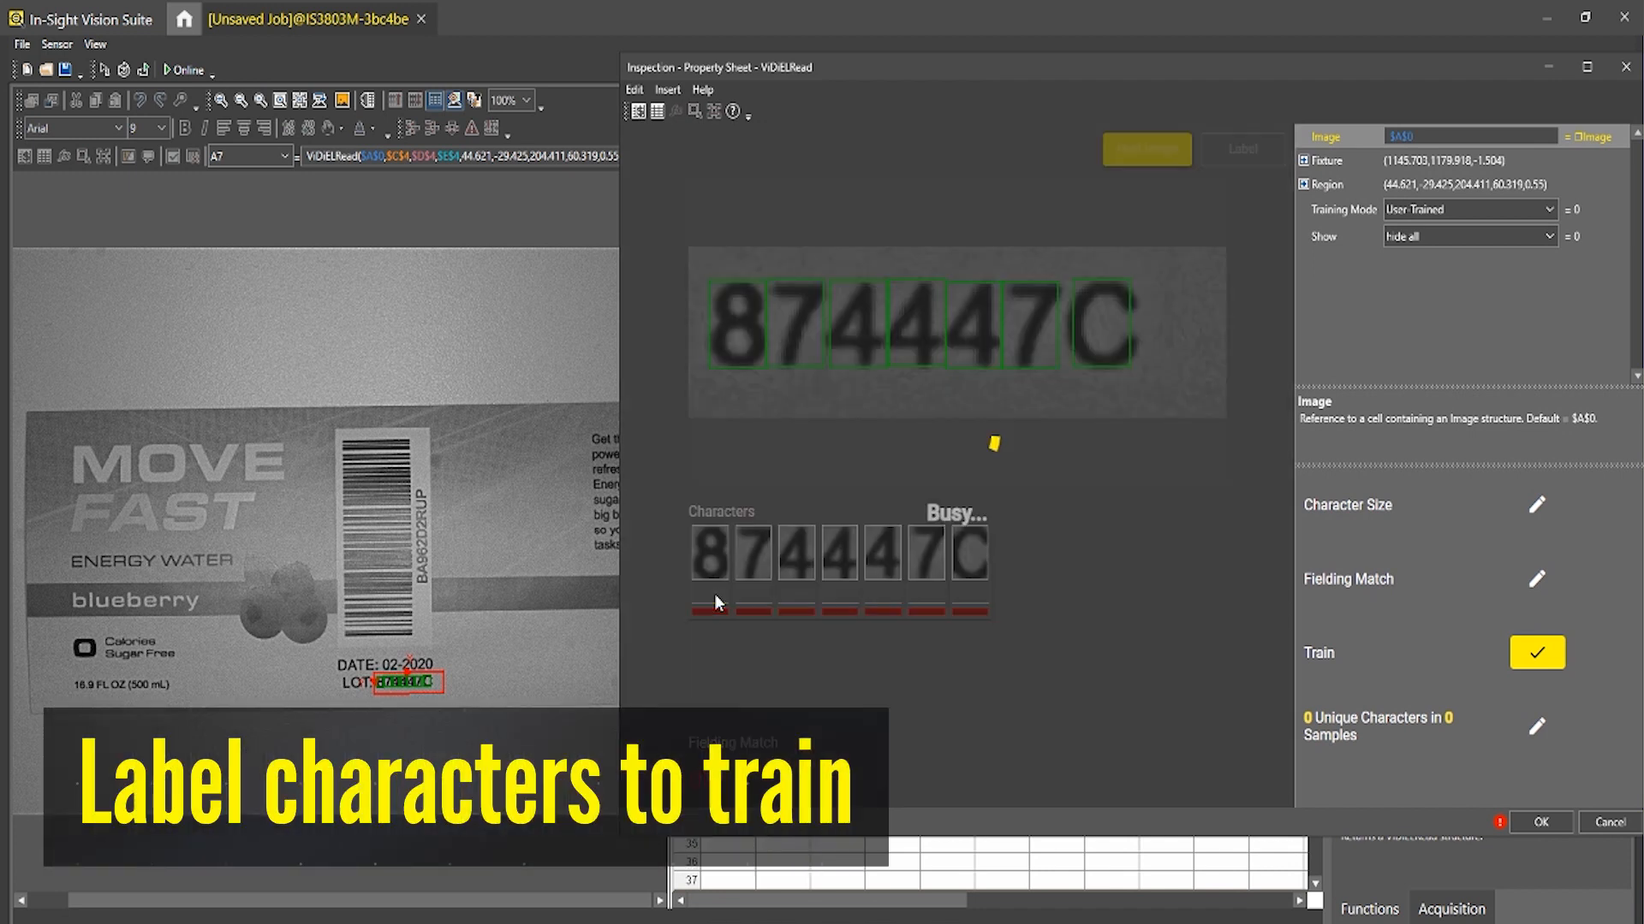
pyautogui.write('874447C')
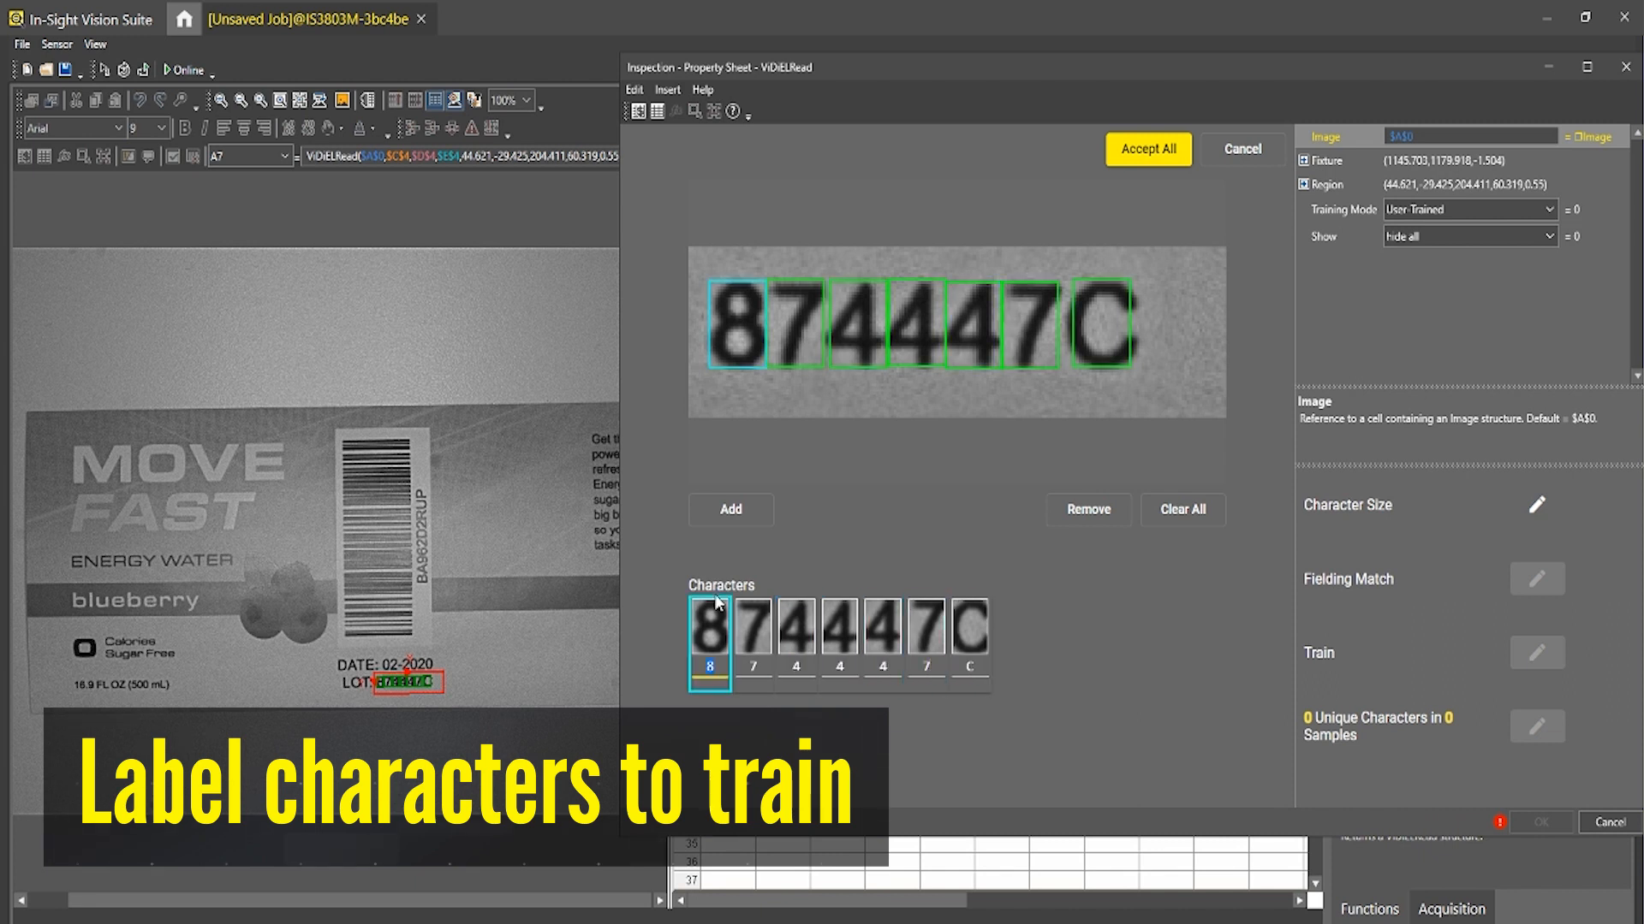
pyautogui.click(1147, 148)
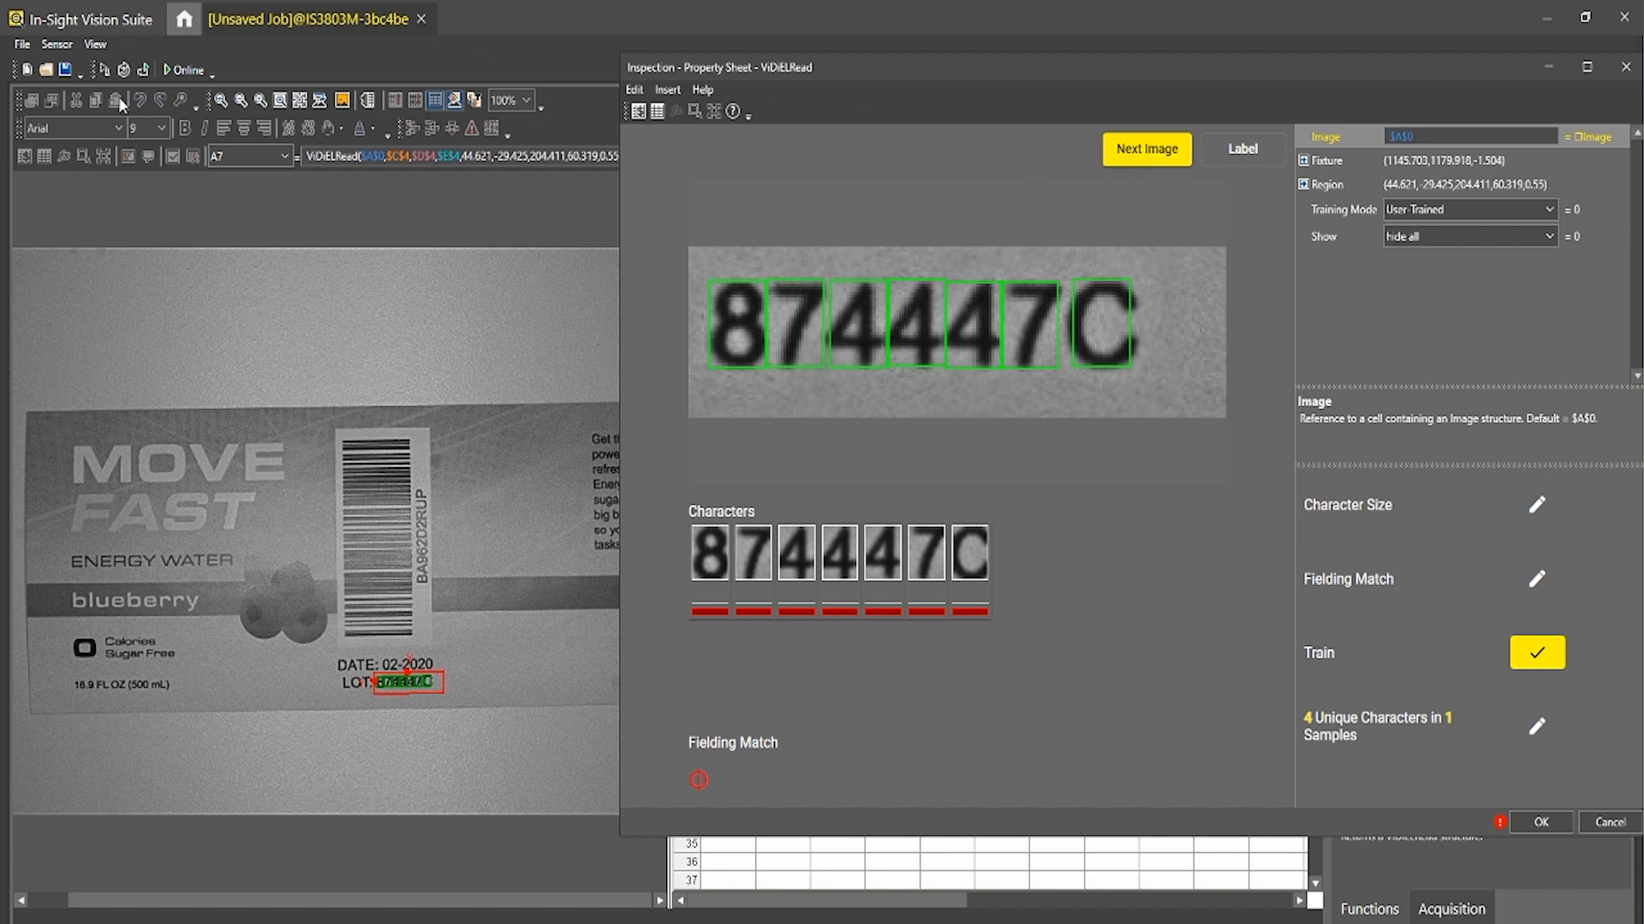
# Acquire the lemon label image, label its lot characters as 8744039D and accept them as a training sample
pyautogui.click(103, 72)
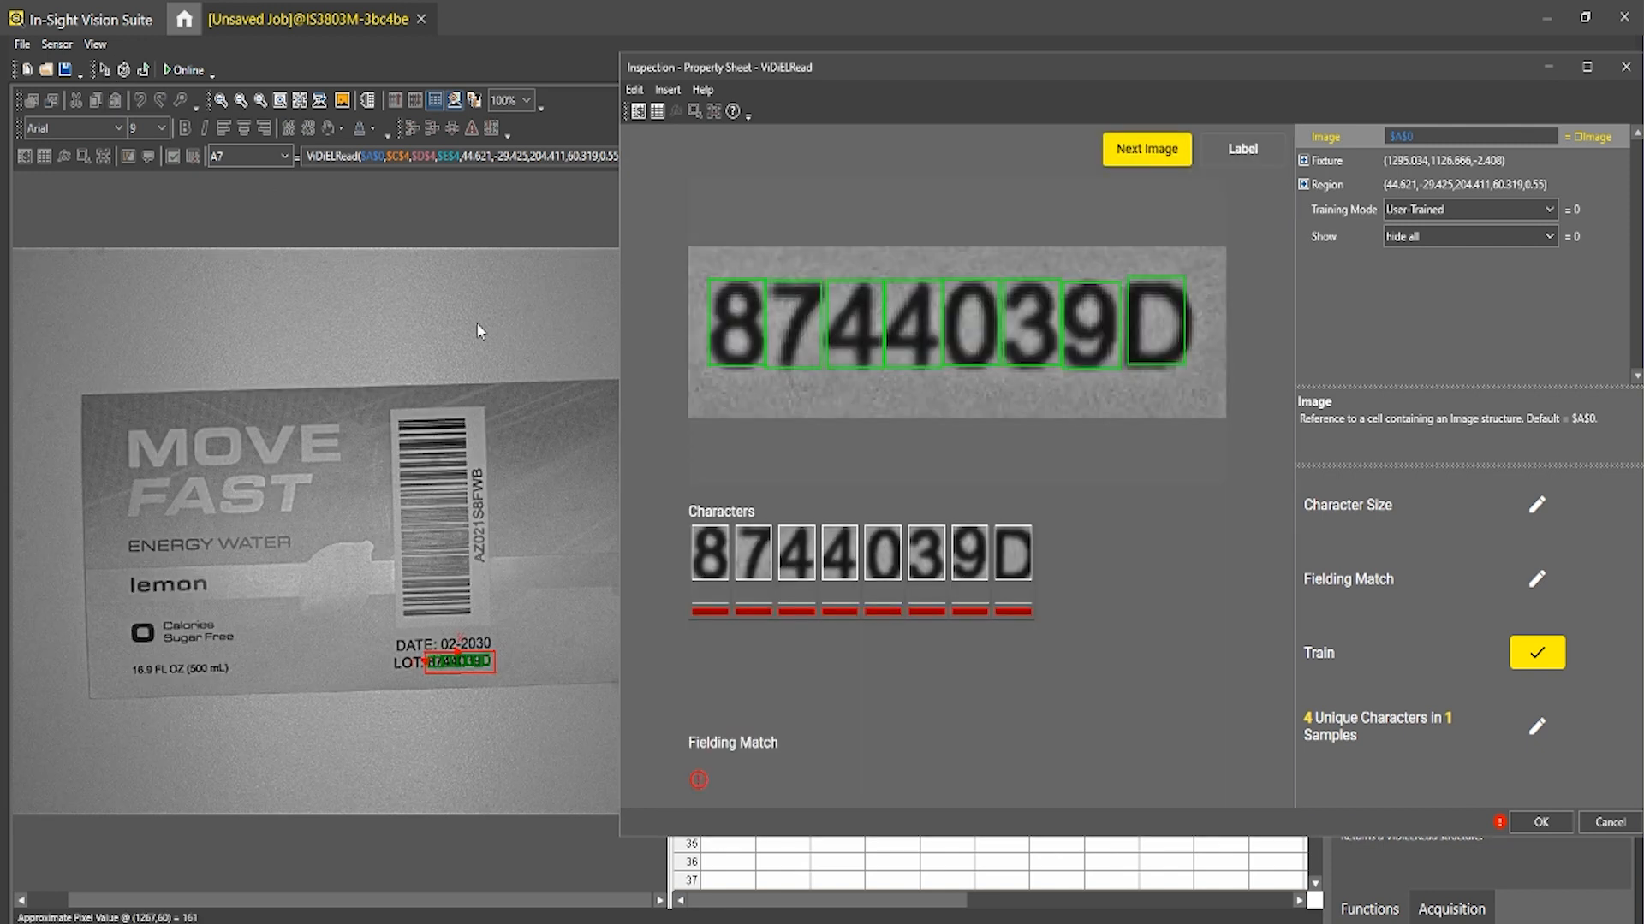
pyautogui.click(717, 595)
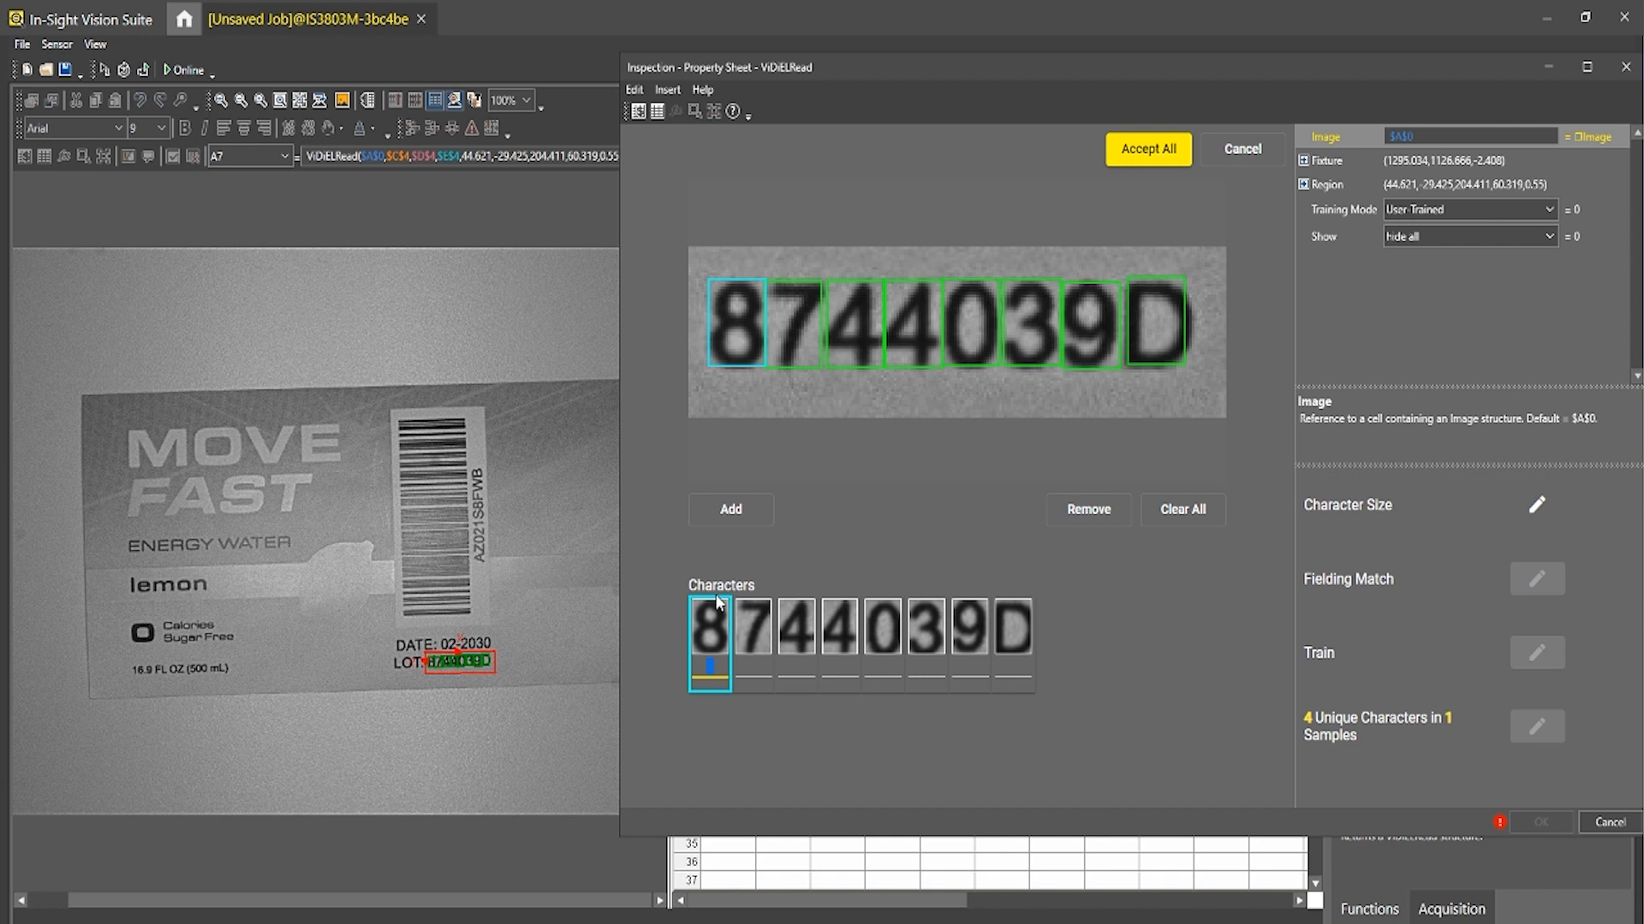
pyautogui.write('874')
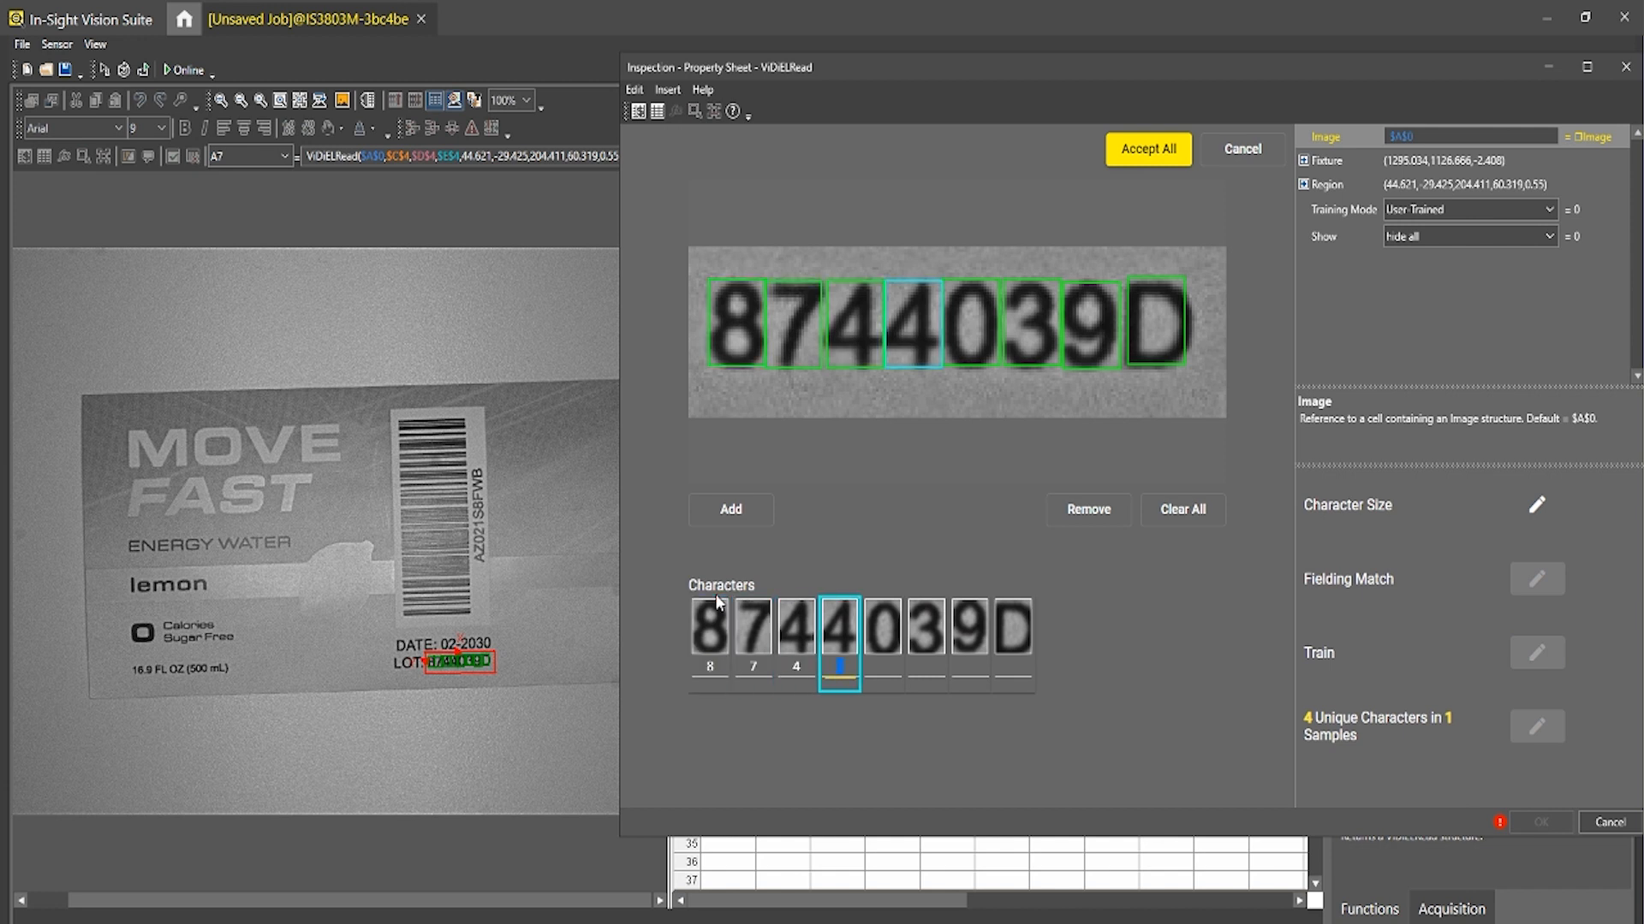
pyautogui.write('4039')
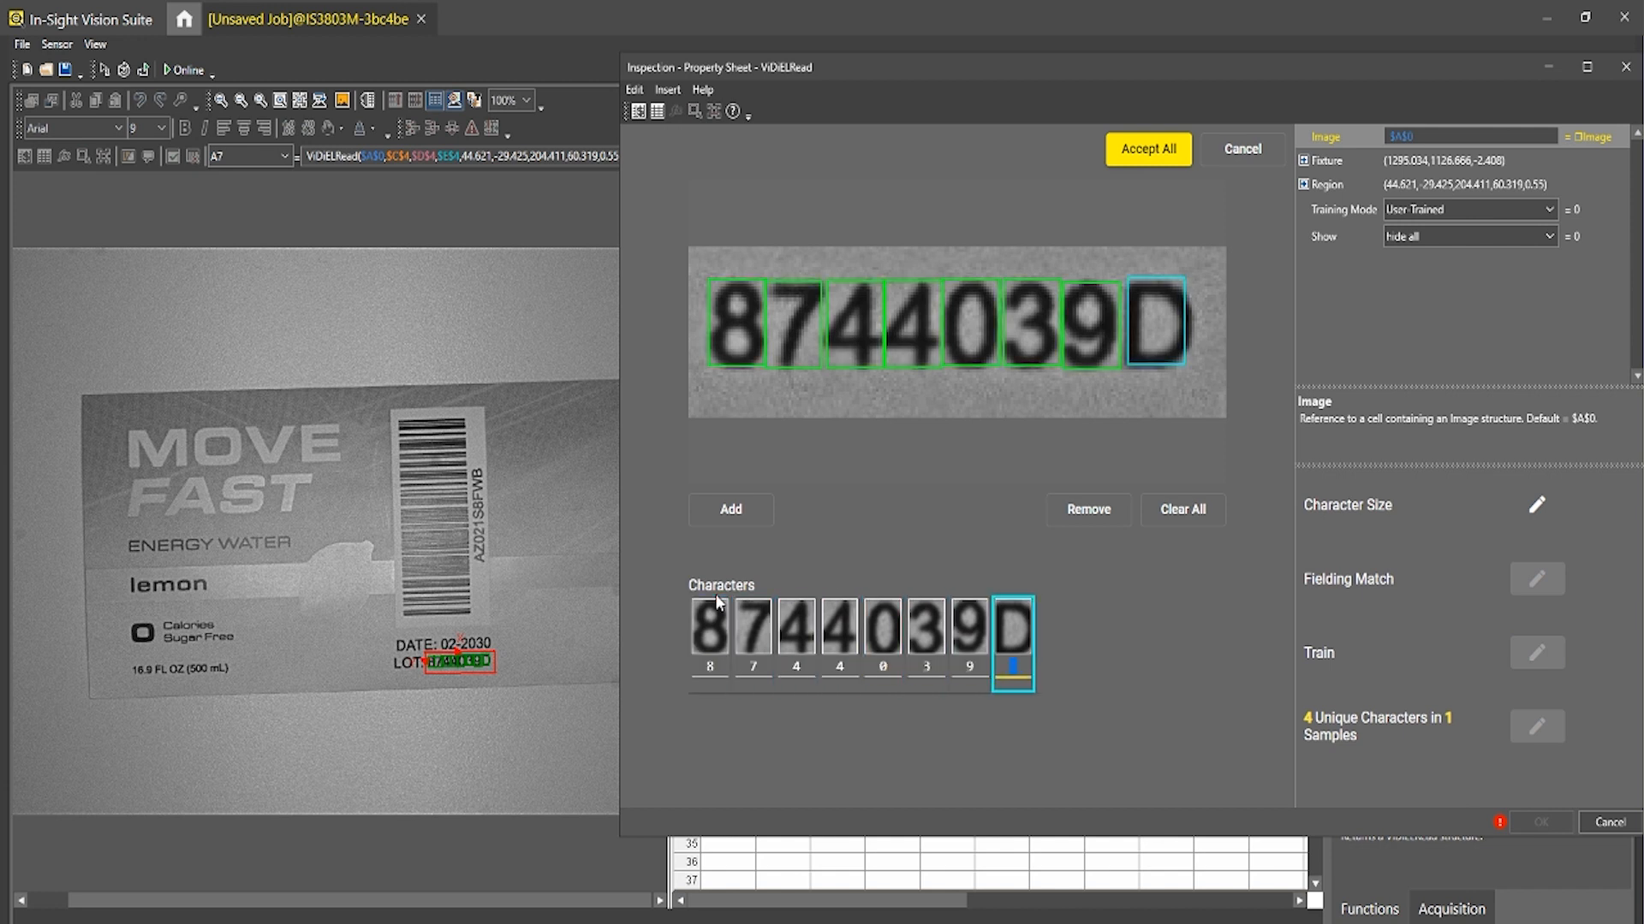
pyautogui.write('D')
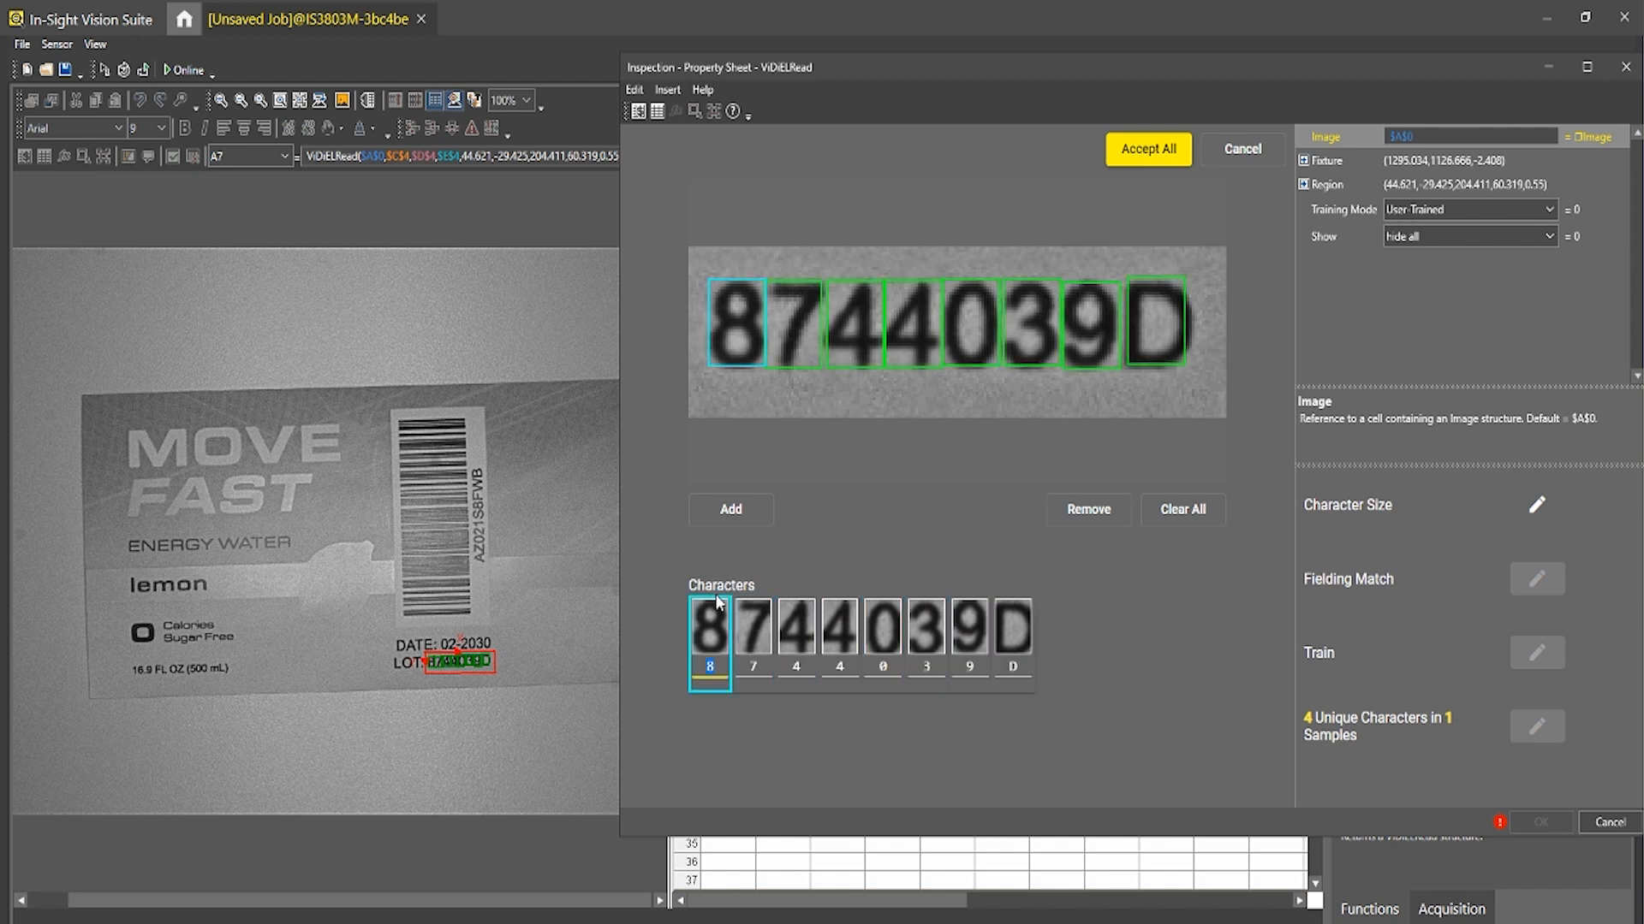
pyautogui.click(1152, 163)
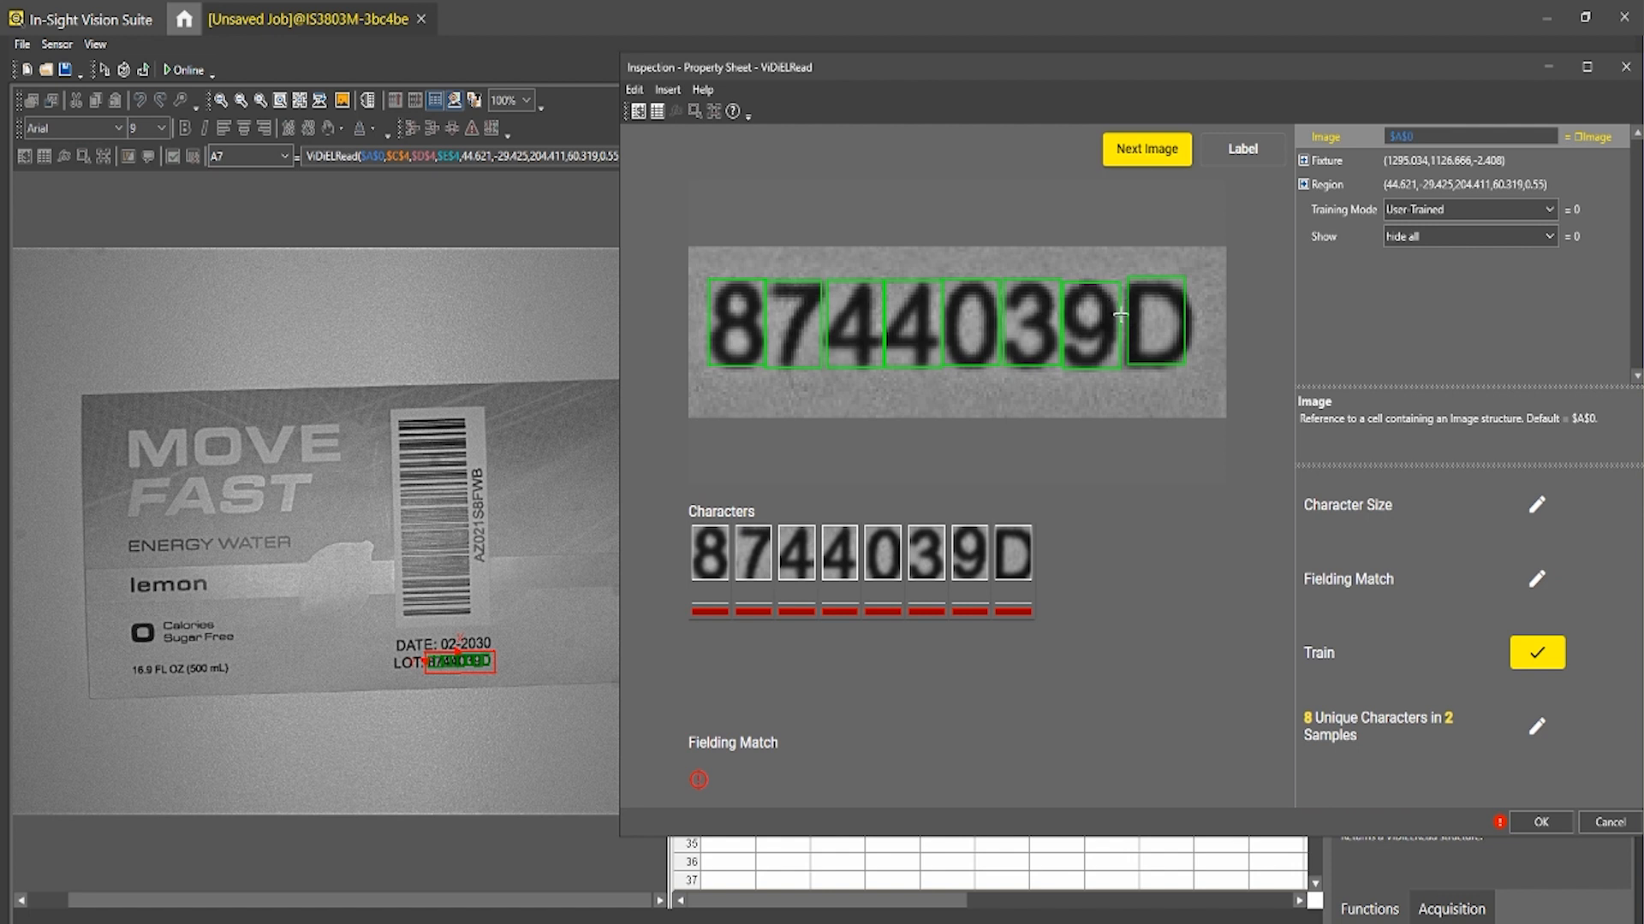
# Load the strawberry label image, label its lot characters as 8744395B and accept them as a training sample
pyautogui.click(1148, 161)
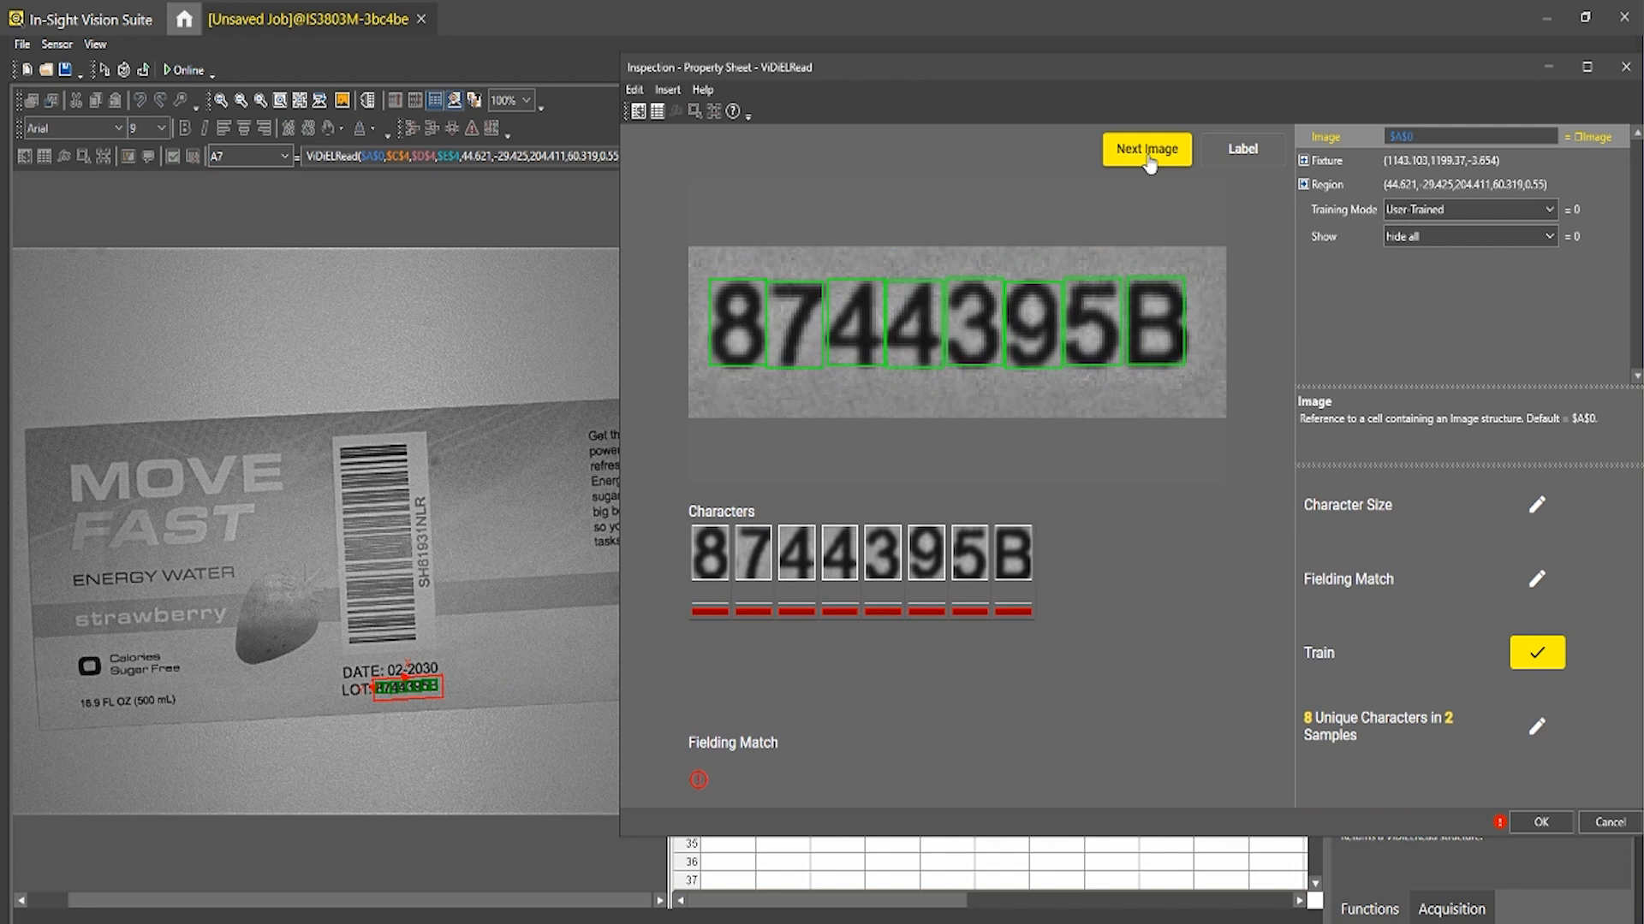
pyautogui.click(711, 576)
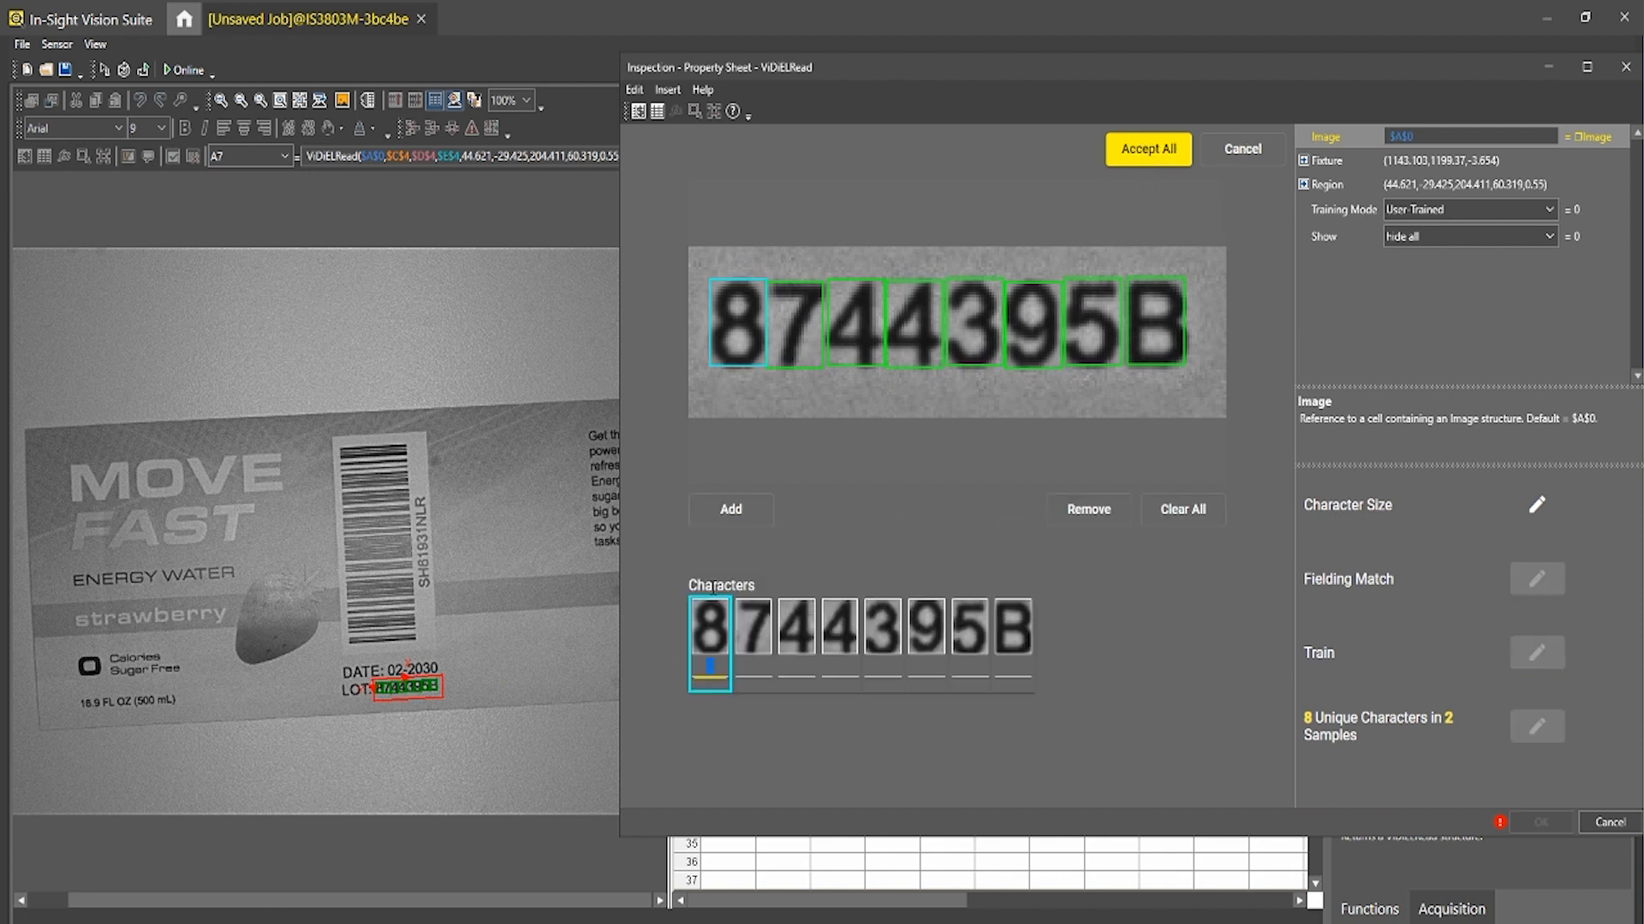
pyautogui.write('874')
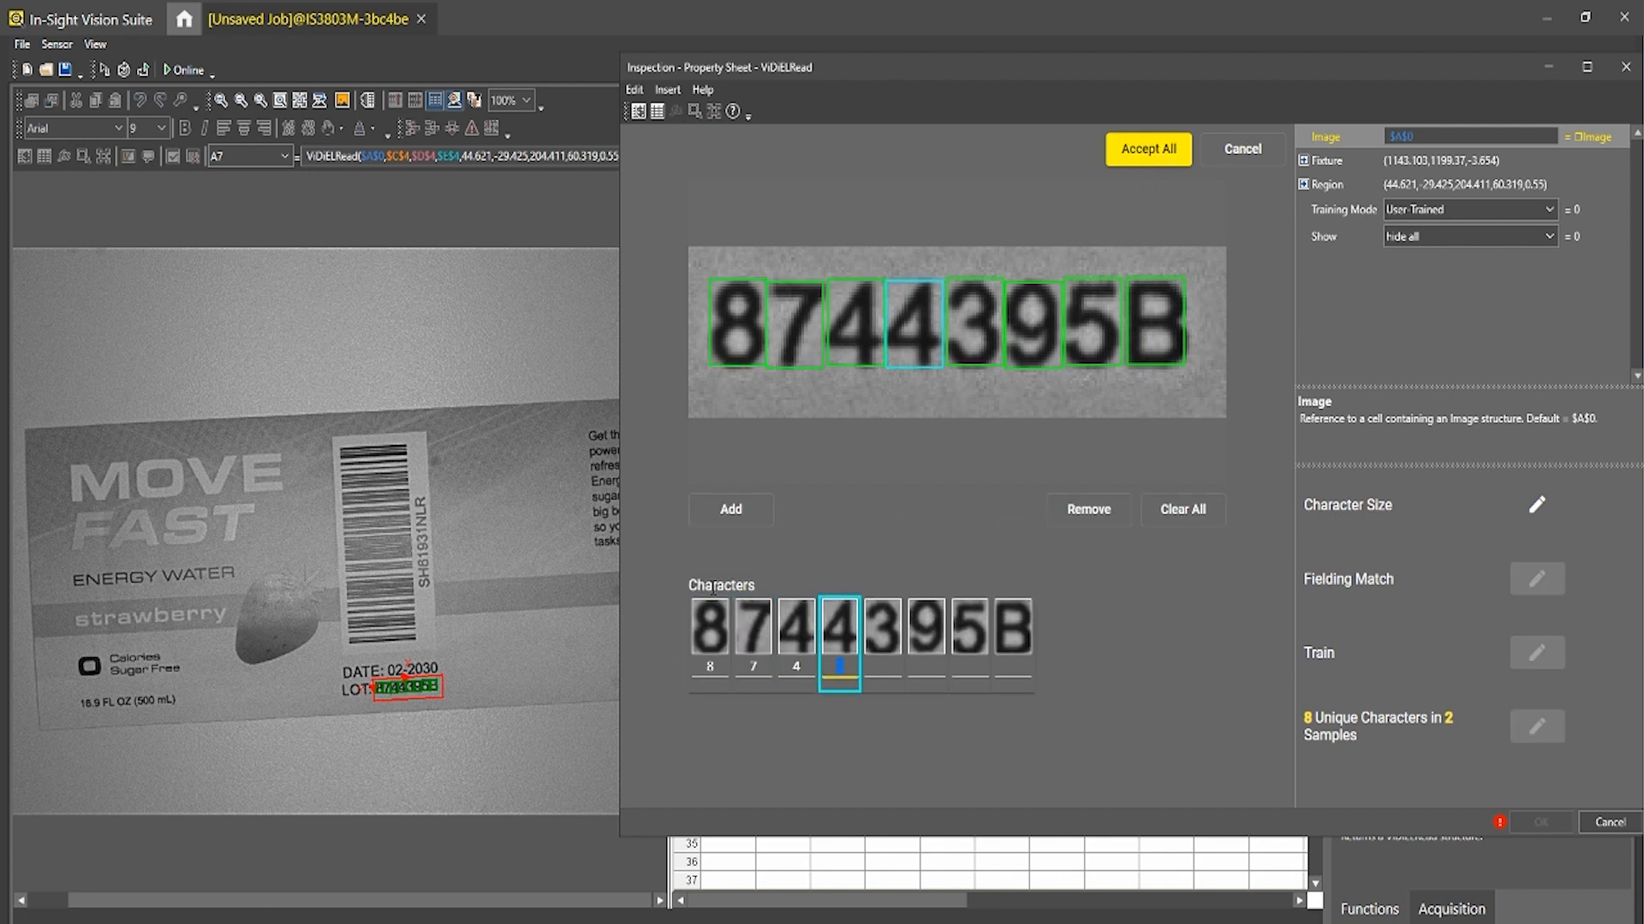
pyautogui.write('4395B')
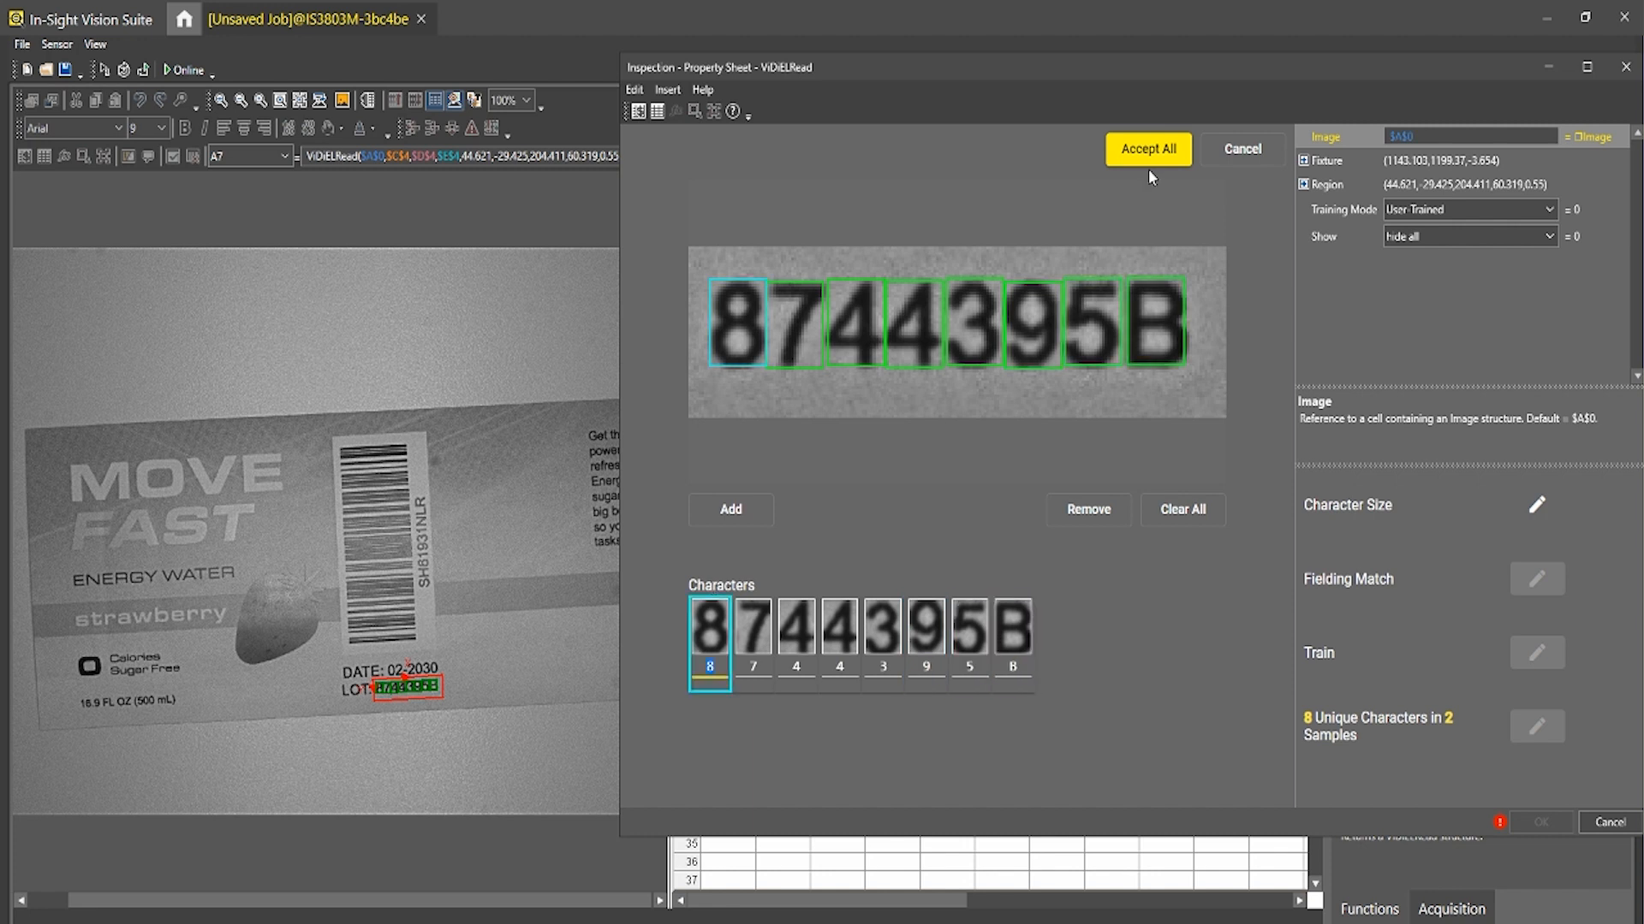
pyautogui.click(1155, 152)
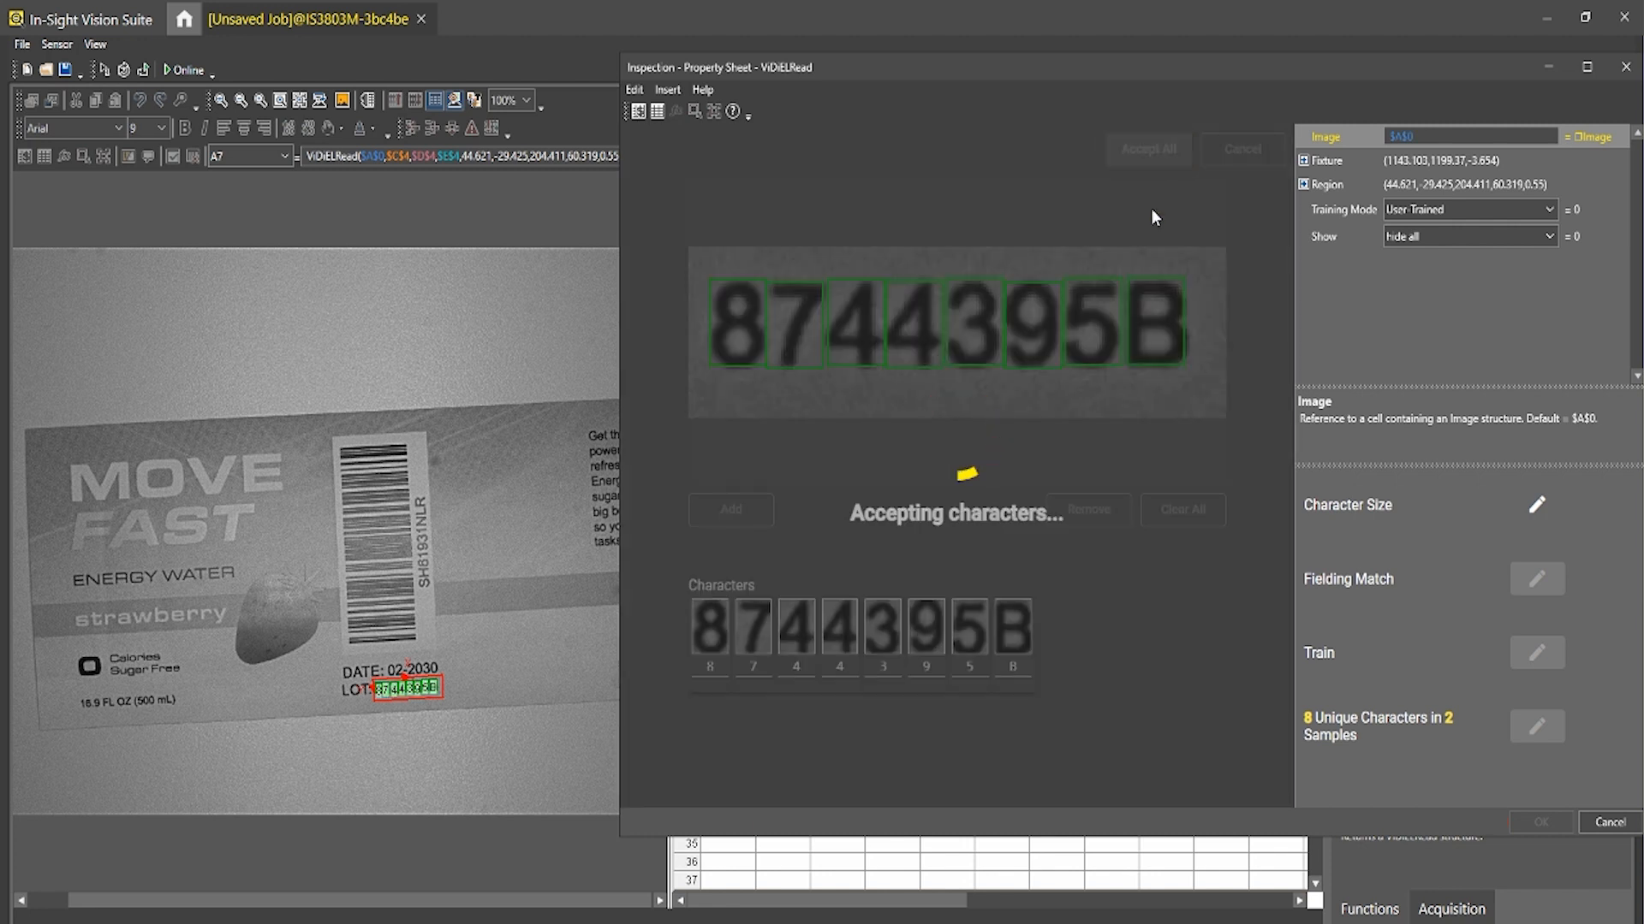
# Review the labeled training samples by character class, and accept the ViDiELRead function's settings
pyautogui.moveTo(1120, 78); pyautogui.dragTo(886, 64)
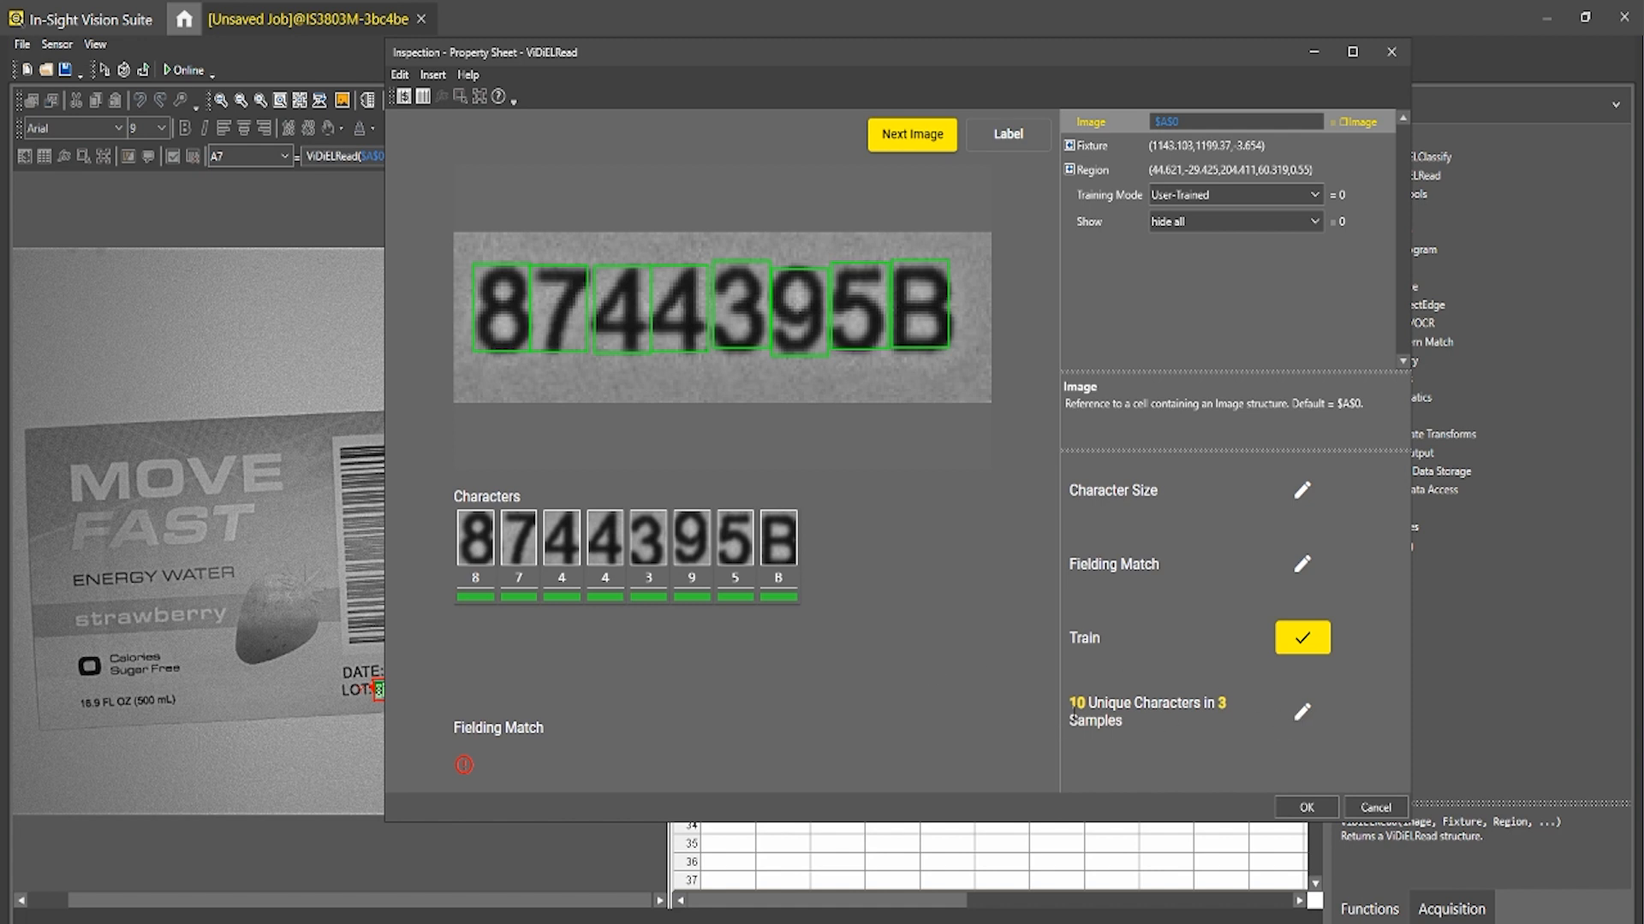
pyautogui.click(1302, 713)
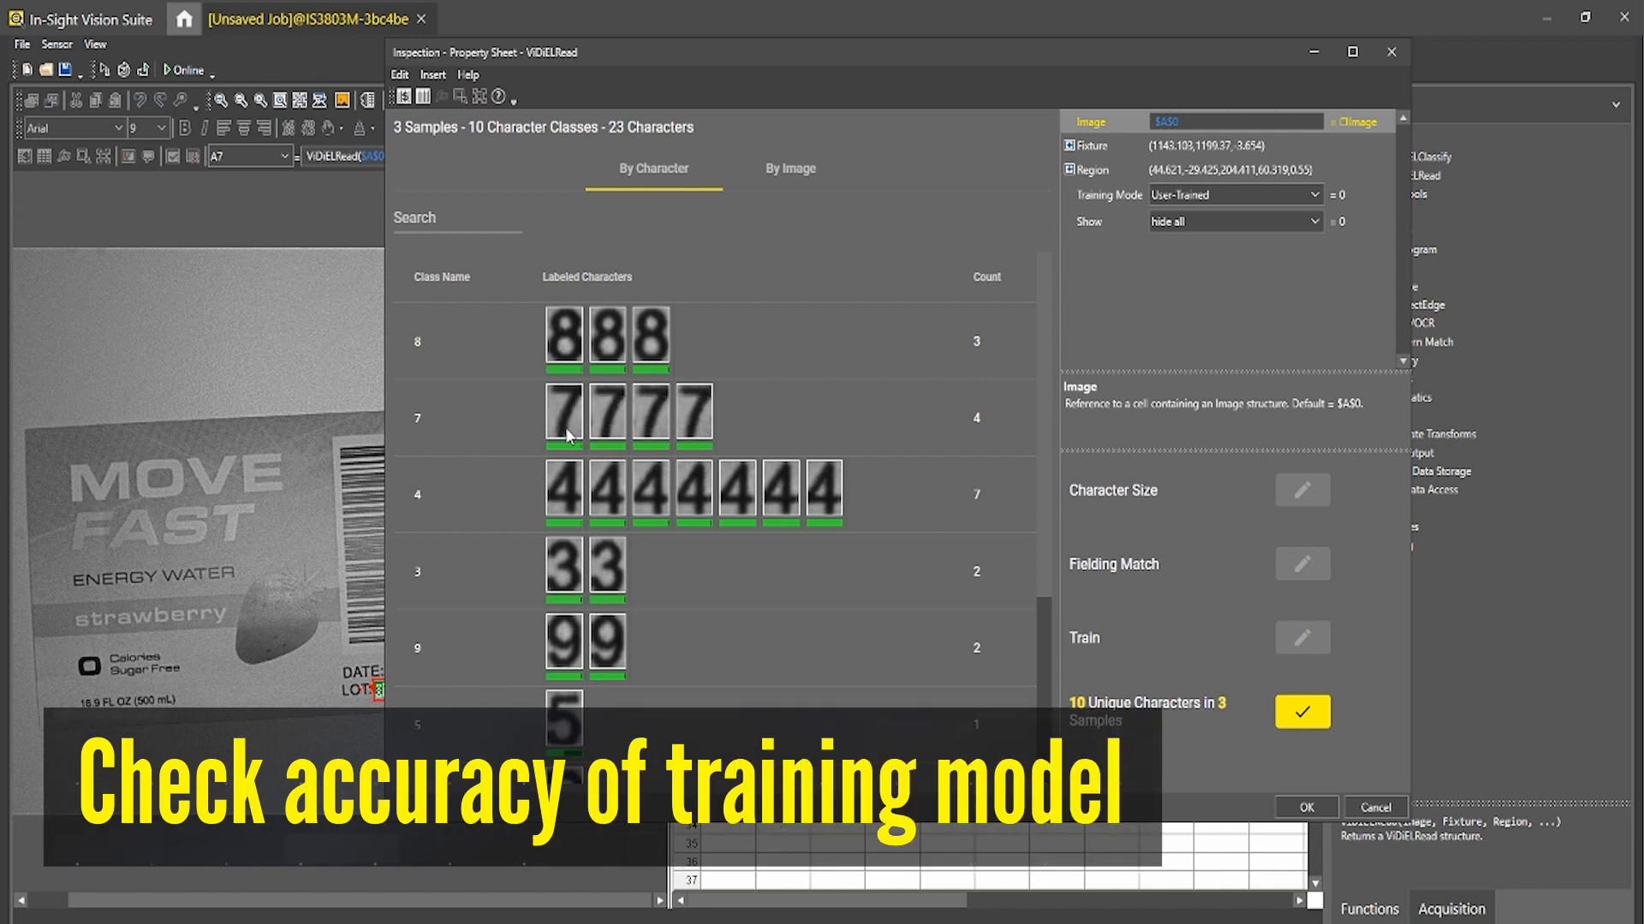
pyautogui.moveTo(567, 435)
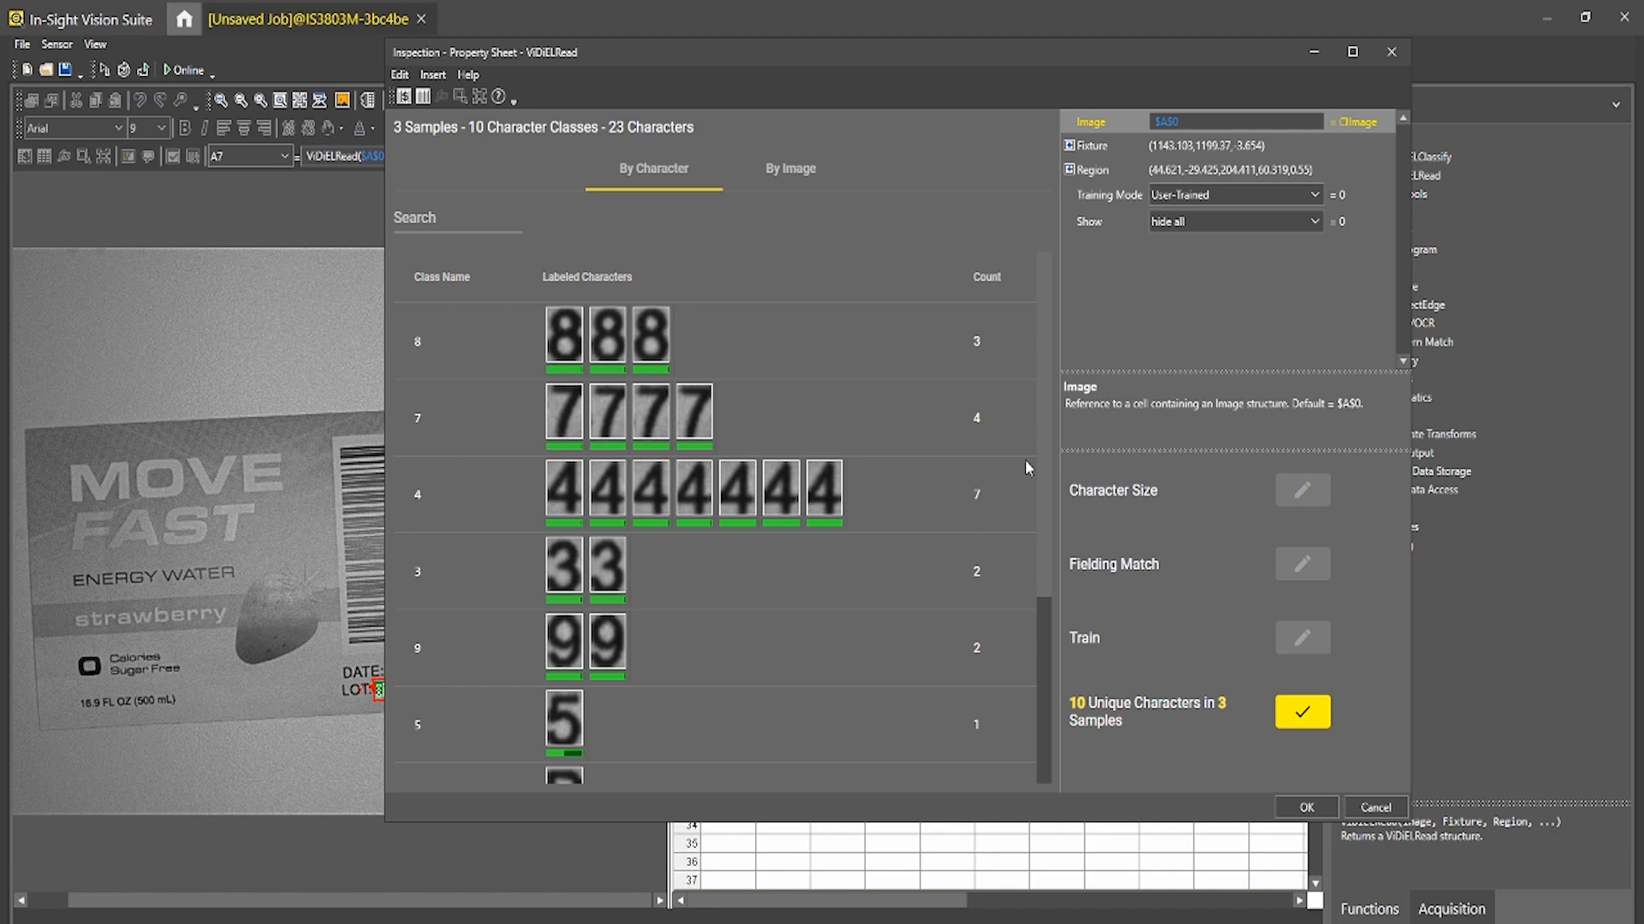
pyautogui.moveTo(1041, 445); pyautogui.dragTo(1037, 385)
pyautogui.click(1298, 713)
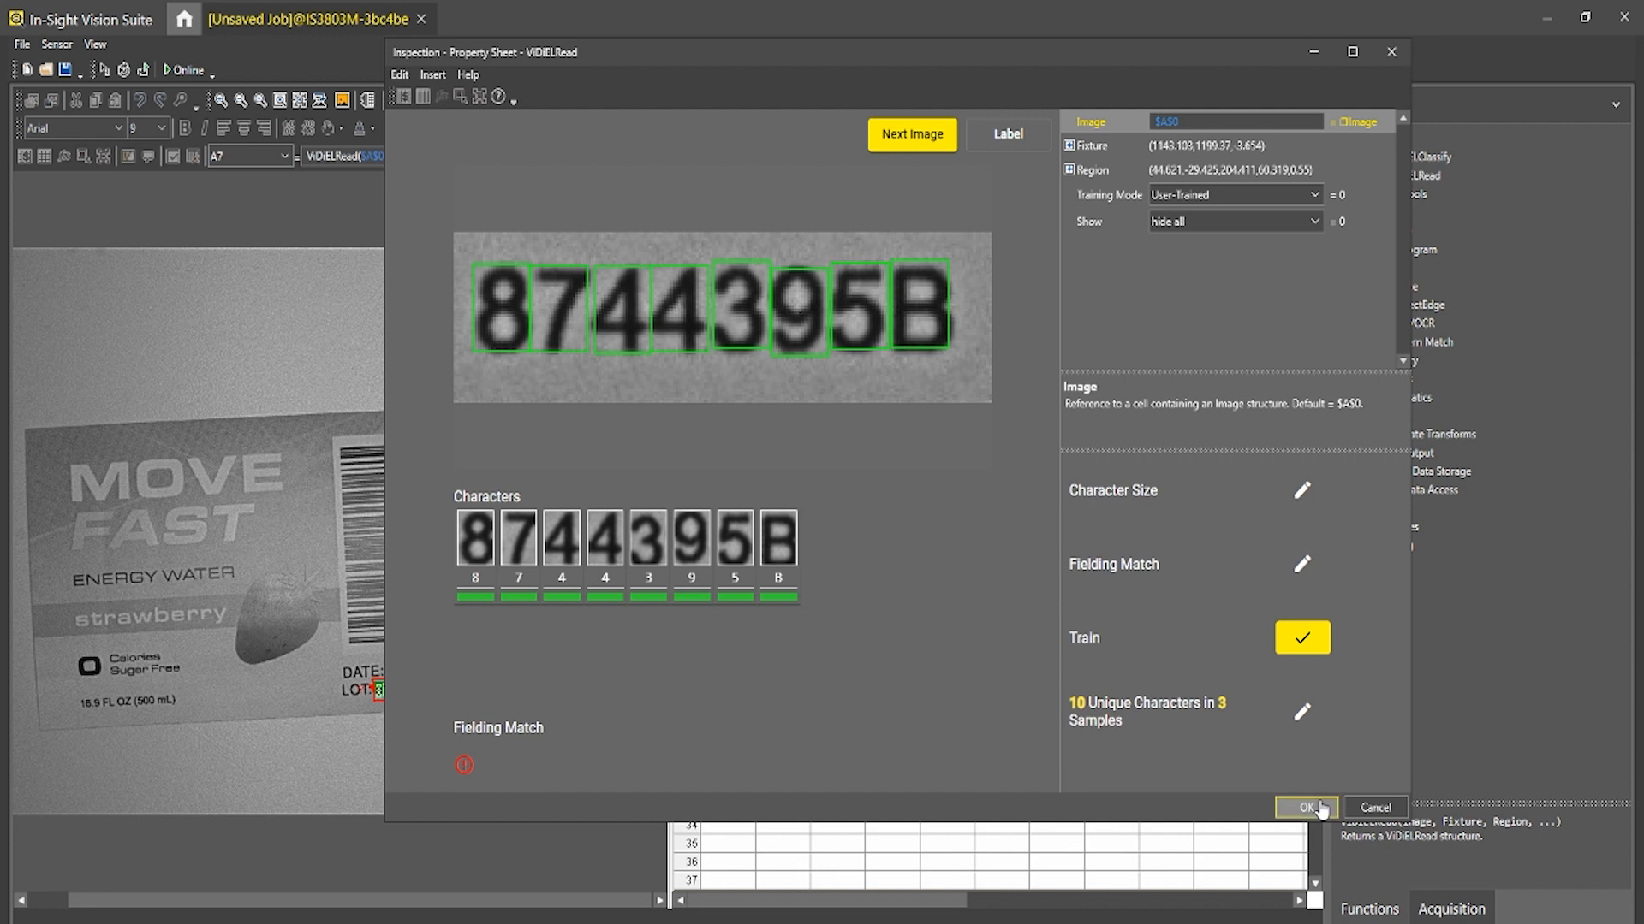
pyautogui.click(1306, 808)
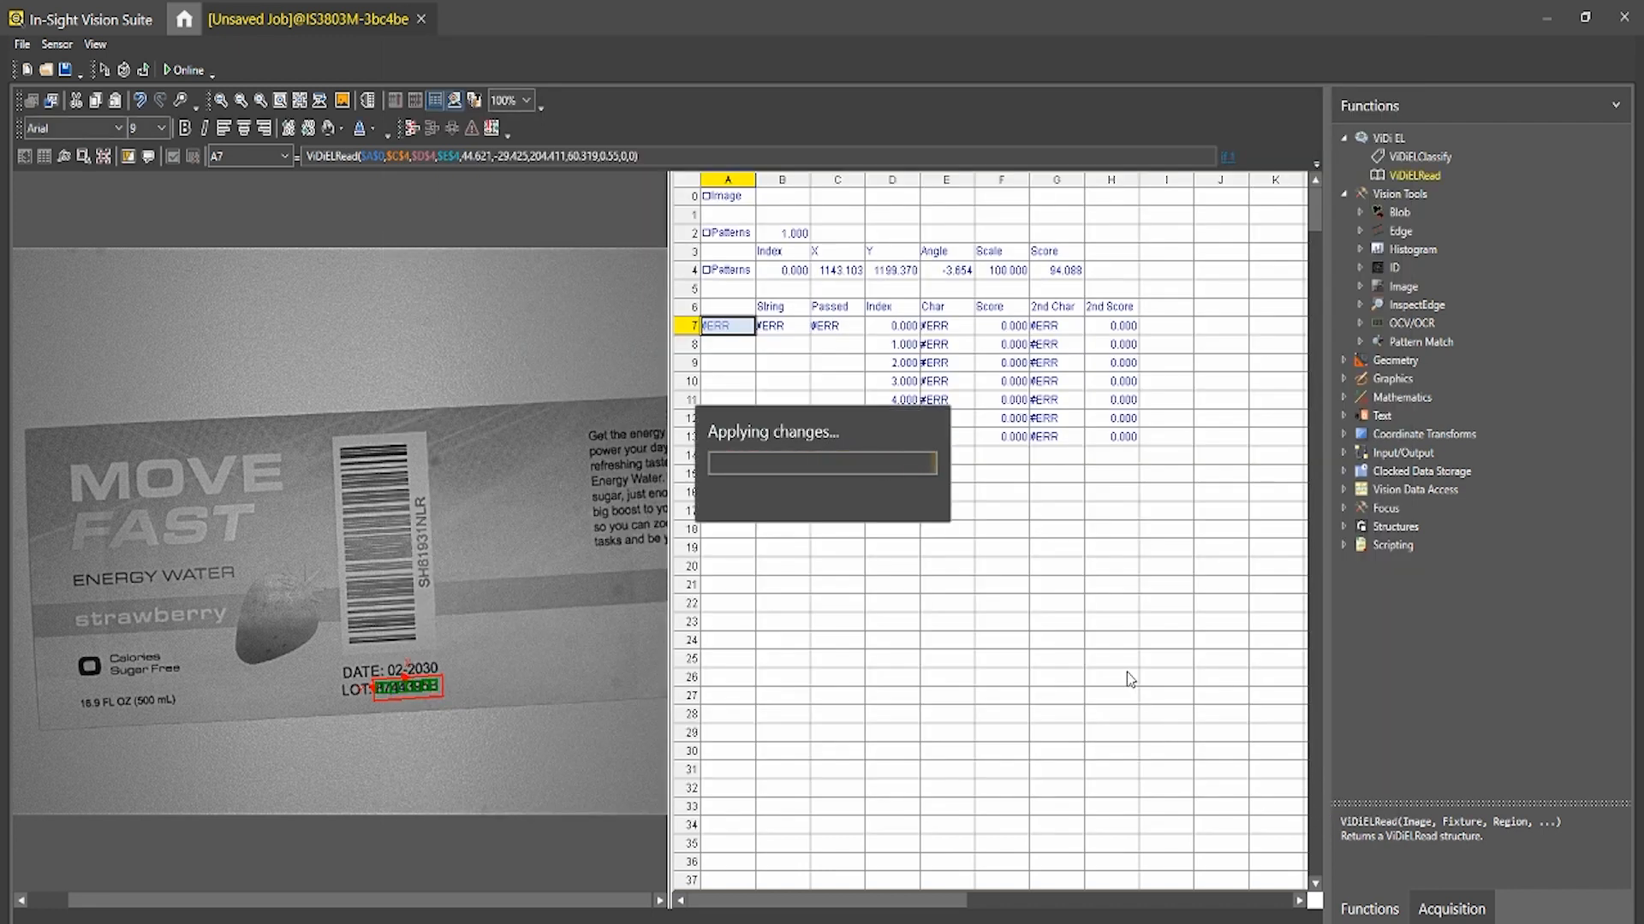